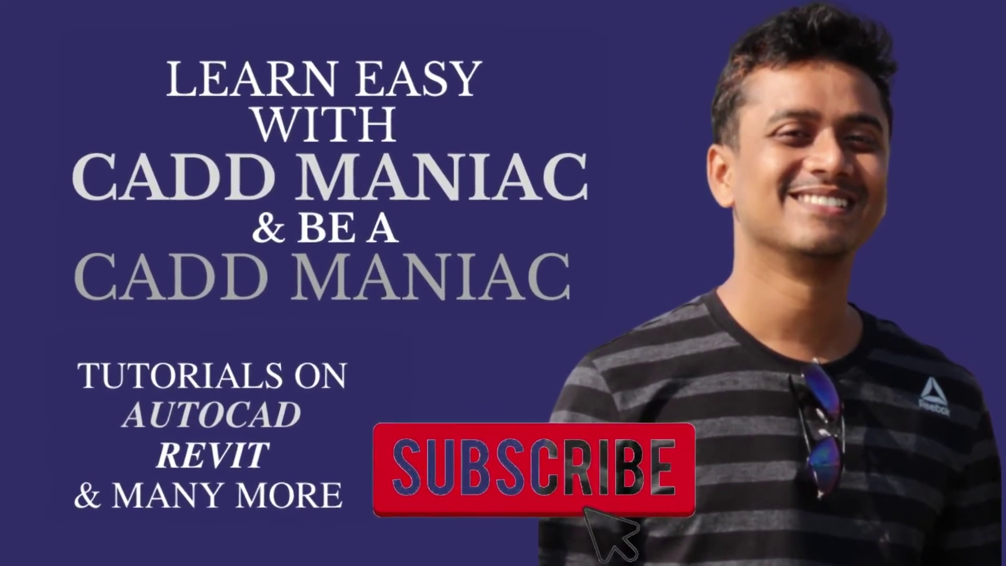
# Zoom out over the submission_sheet drawing to see its elevations, plans, sections and schedules
pyautogui.scroll(-2, 495, 300)
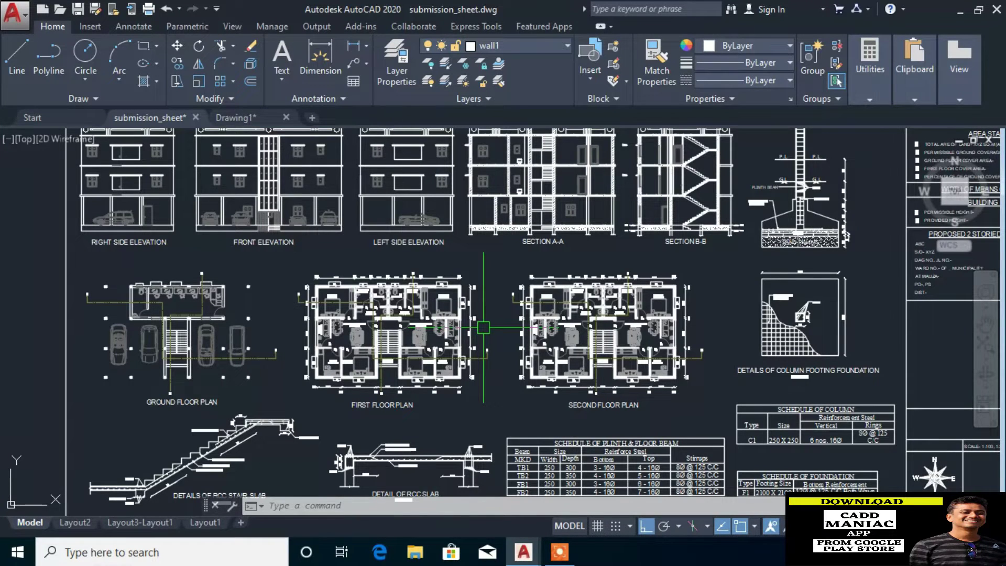
pyautogui.scroll(-2, 483, 327)
pyautogui.scroll(-1, 479, 340)
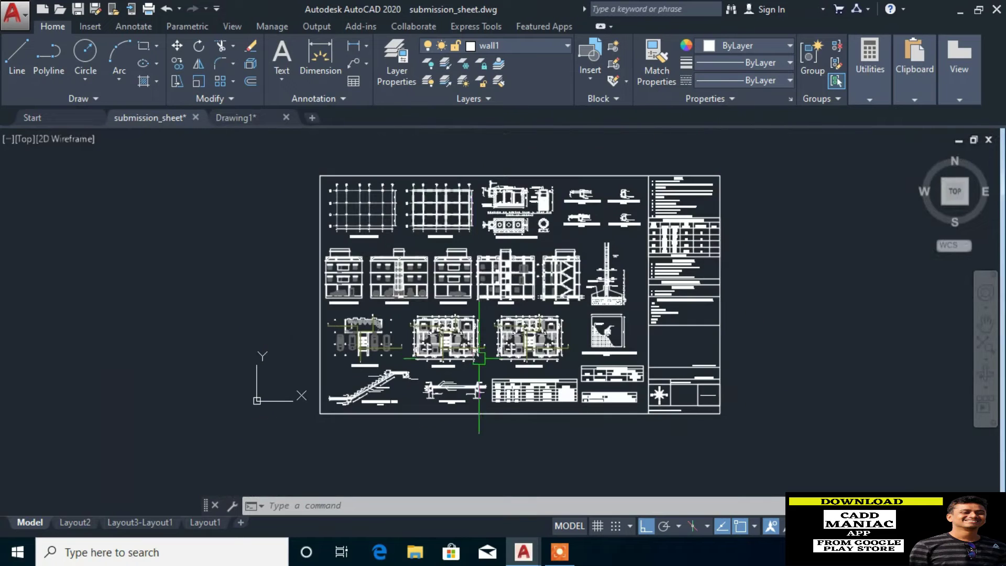
pyautogui.scroll(3, 458, 268)
pyautogui.scroll(2, 459, 300)
pyautogui.scroll(2, 458, 300)
pyautogui.scroll(4, 459, 300)
pyautogui.scroll(-3, 458, 299)
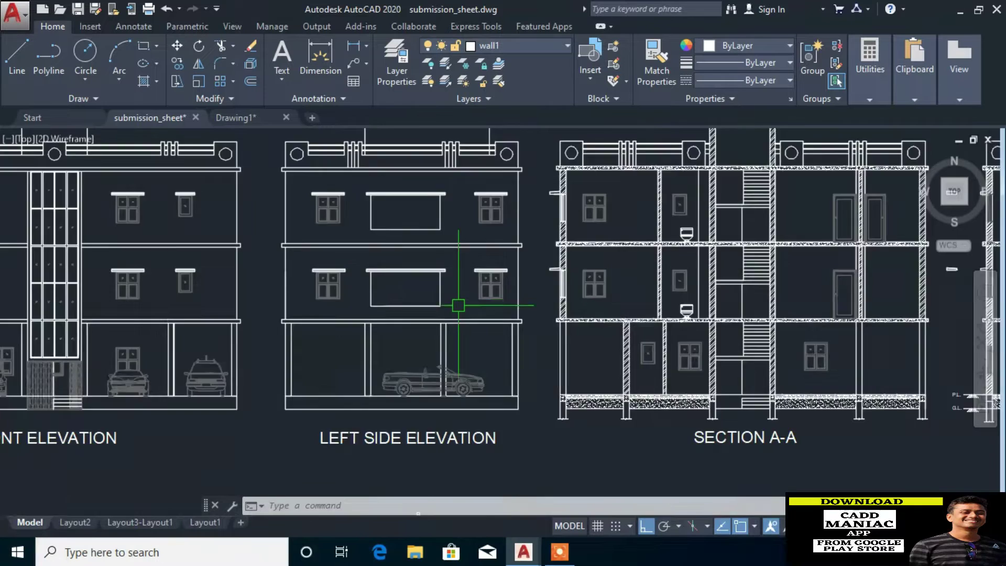
pyautogui.scroll(-3, 458, 300)
pyautogui.scroll(-3, 455, 283)
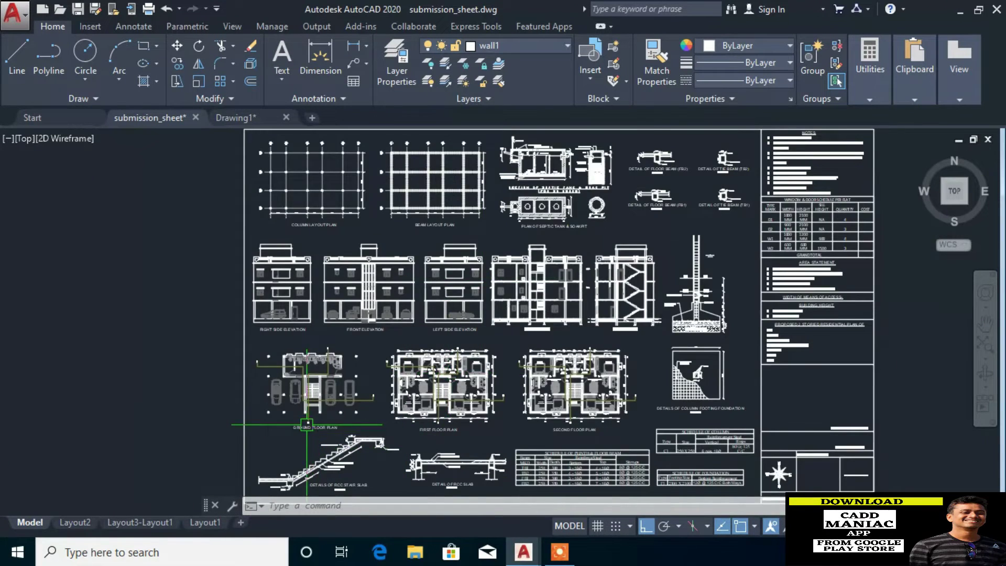
pyautogui.scroll(3, 587, 419)
pyautogui.scroll(2, 588, 415)
pyautogui.scroll(2, 589, 411)
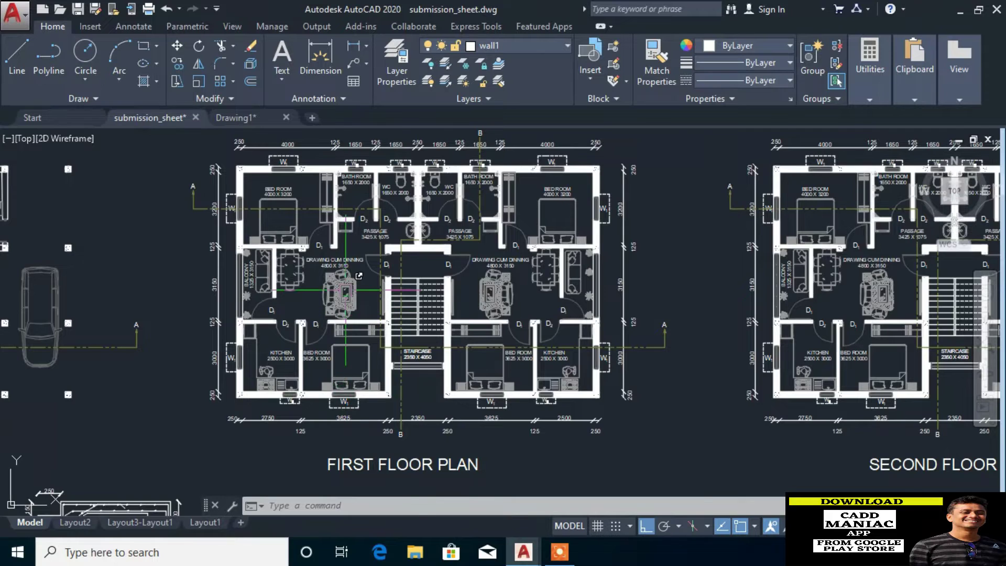
pyautogui.scroll(2, 346, 290)
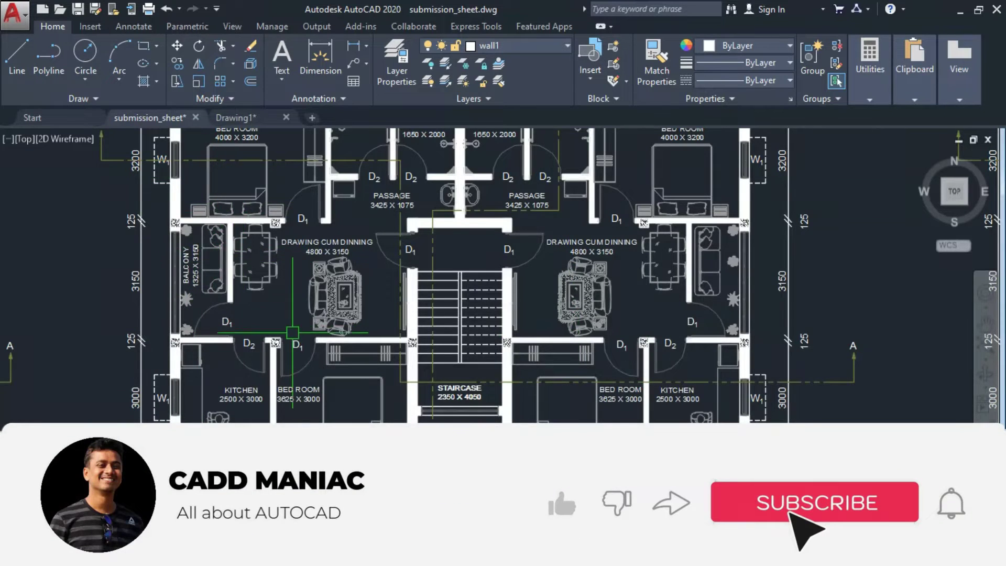
pyautogui.scroll(-2, 292, 332)
pyautogui.scroll(-2, 350, 414)
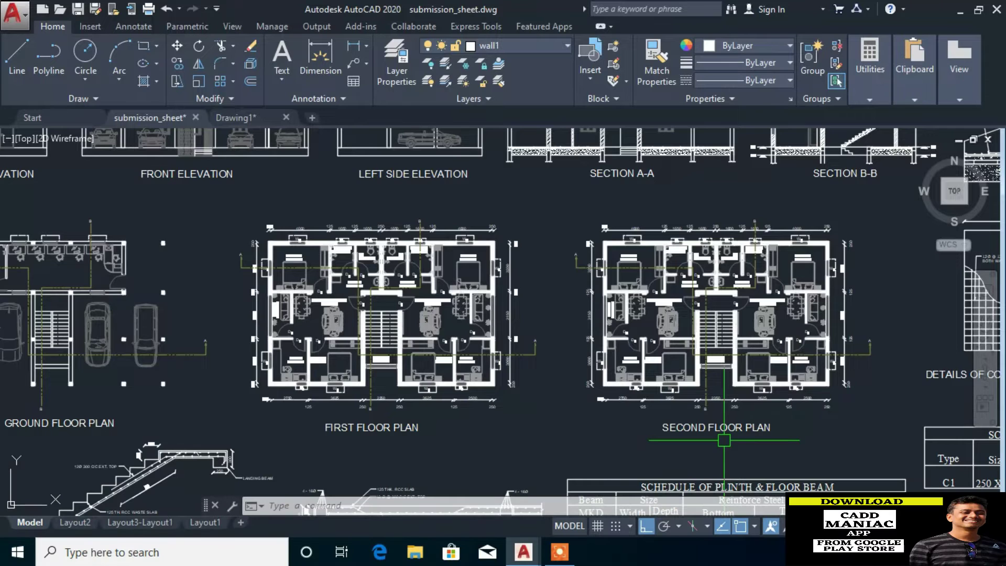
pyautogui.scroll(-2, 724, 440)
pyautogui.scroll(2, 293, 367)
pyautogui.scroll(1, 337, 306)
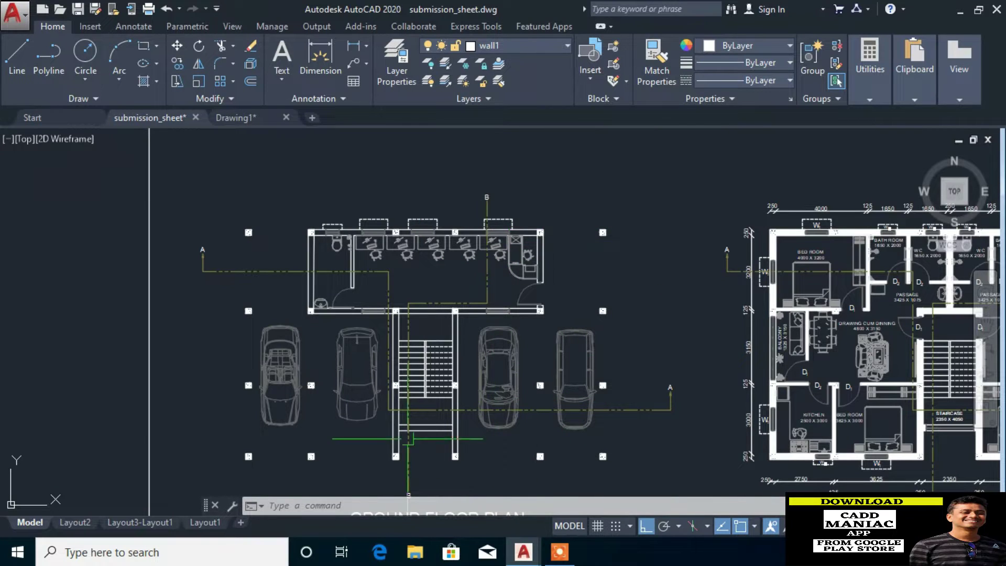
pyautogui.scroll(-1, 209, 387)
pyautogui.scroll(-1, 213, 387)
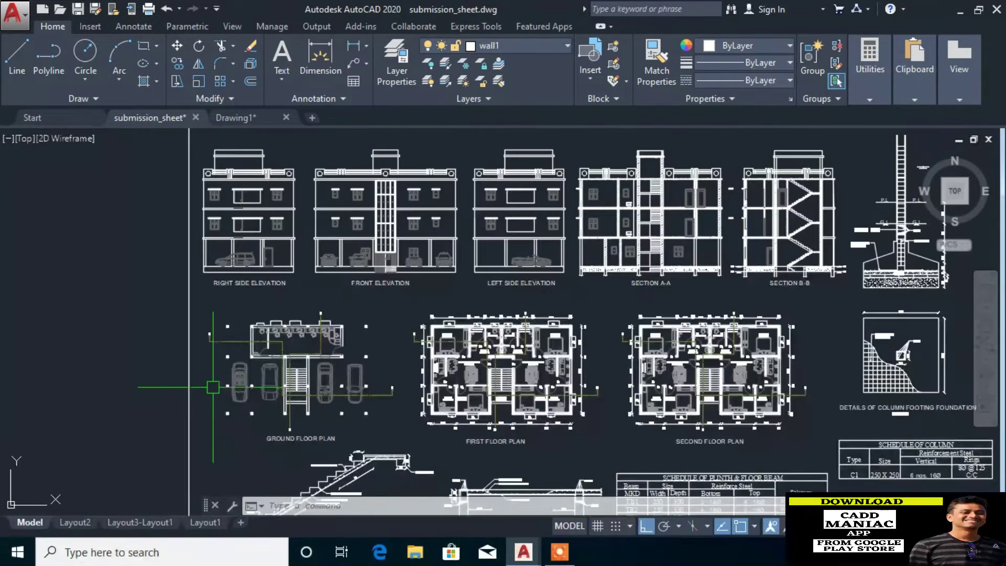
pyautogui.scroll(2, 315, 193)
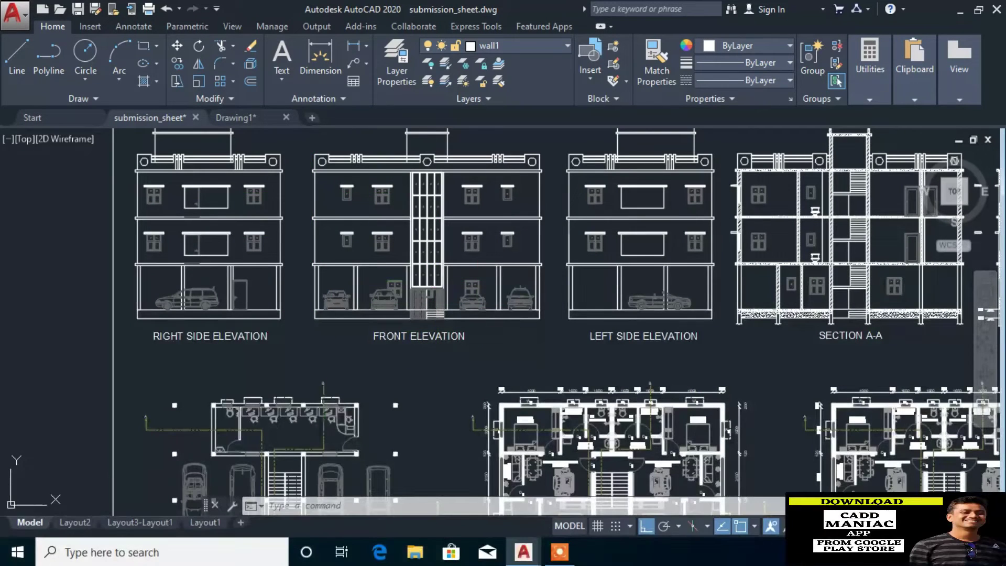
pyautogui.scroll(-4, 321, 337)
pyautogui.scroll(4, 570, 333)
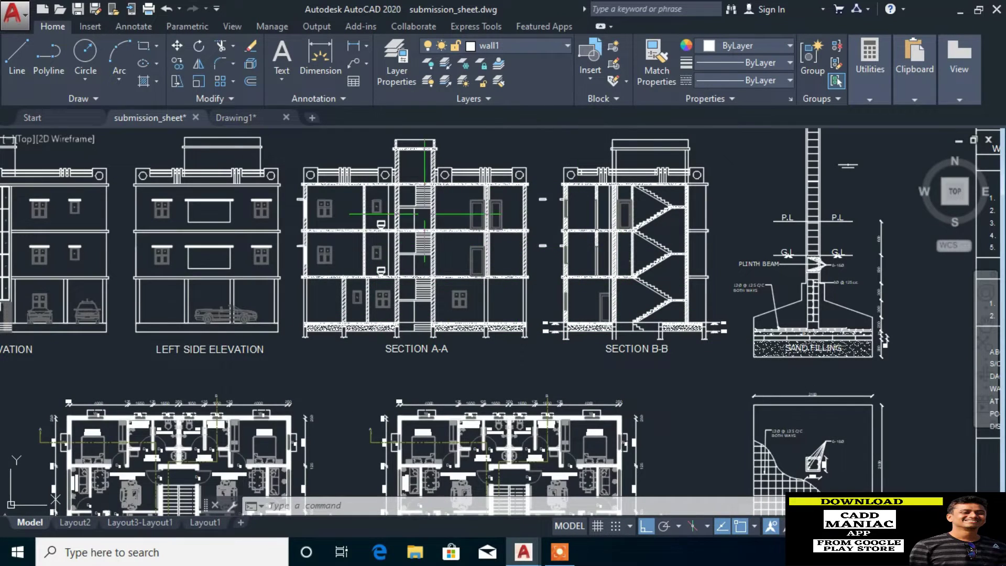
pyautogui.scroll(-3, 424, 214)
pyautogui.scroll(-1, 337, 383)
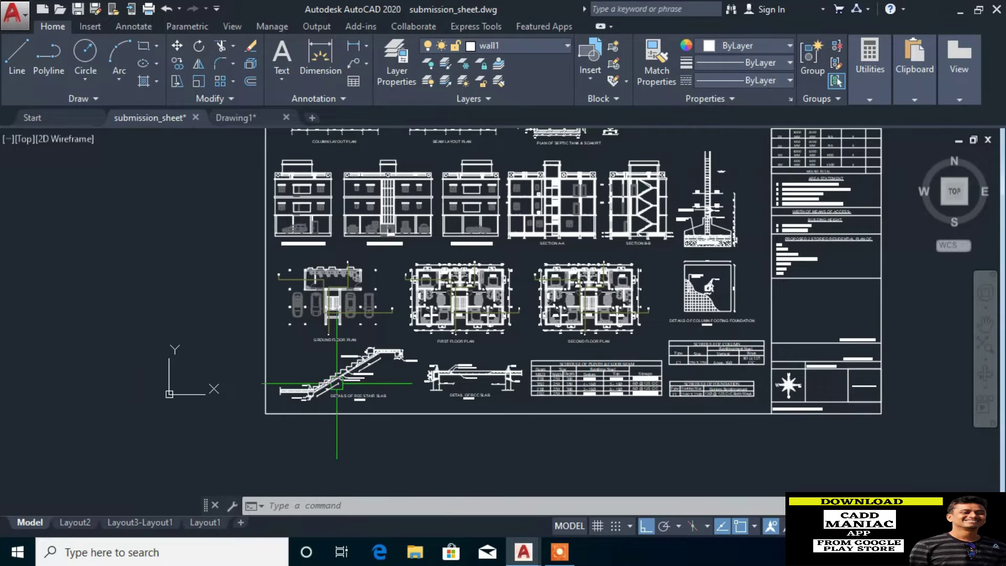
pyautogui.scroll(3, 322, 319)
pyautogui.scroll(3, 322, 319)
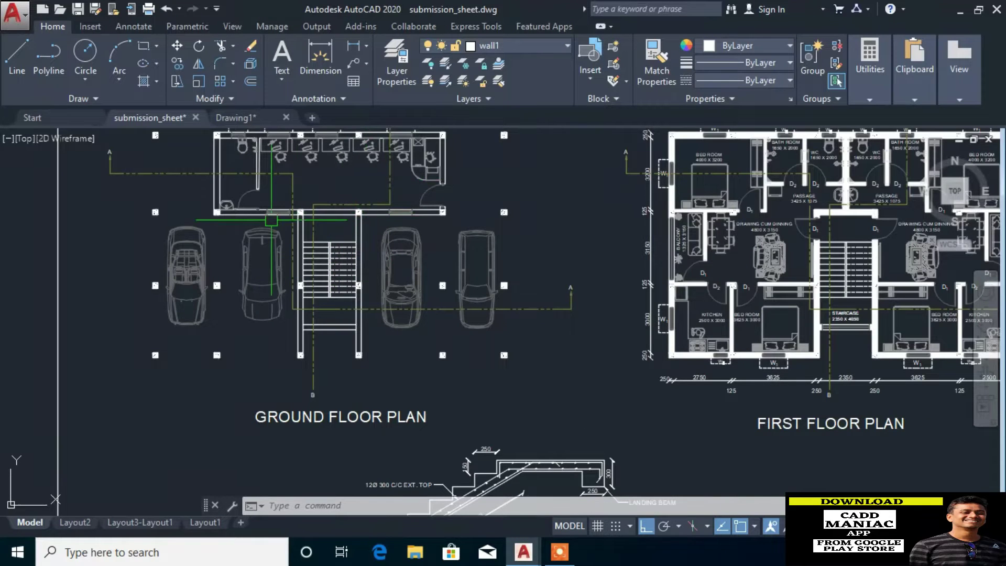
pyautogui.scroll(-2, 271, 220)
pyautogui.scroll(-2, 293, 315)
pyautogui.scroll(-1, 307, 337)
pyautogui.scroll(1, 309, 334)
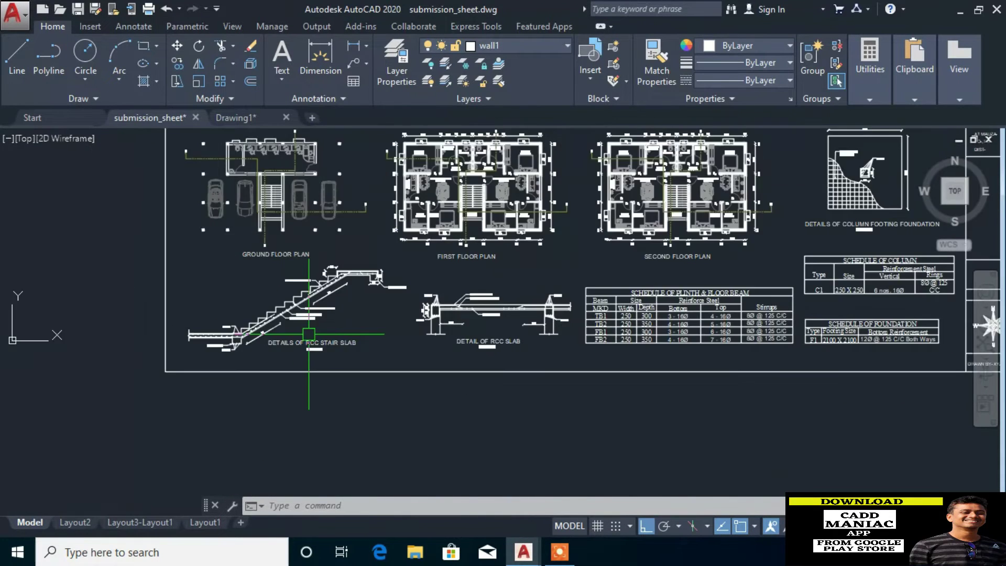
pyautogui.scroll(1, 309, 334)
pyautogui.scroll(2, 311, 350)
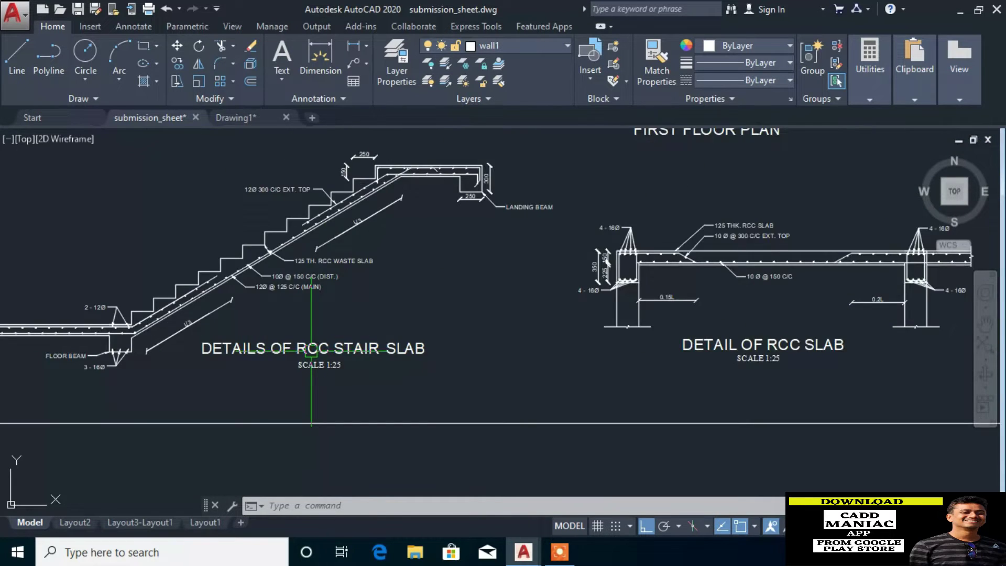
pyautogui.scroll(1, 311, 350)
pyautogui.scroll(-3, 470, 391)
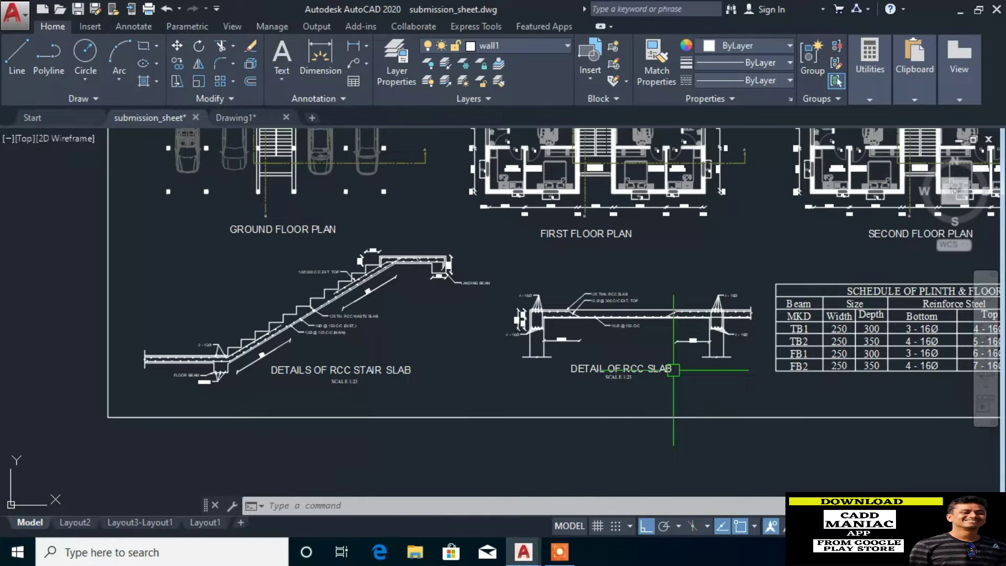
pyautogui.scroll(2, 673, 370)
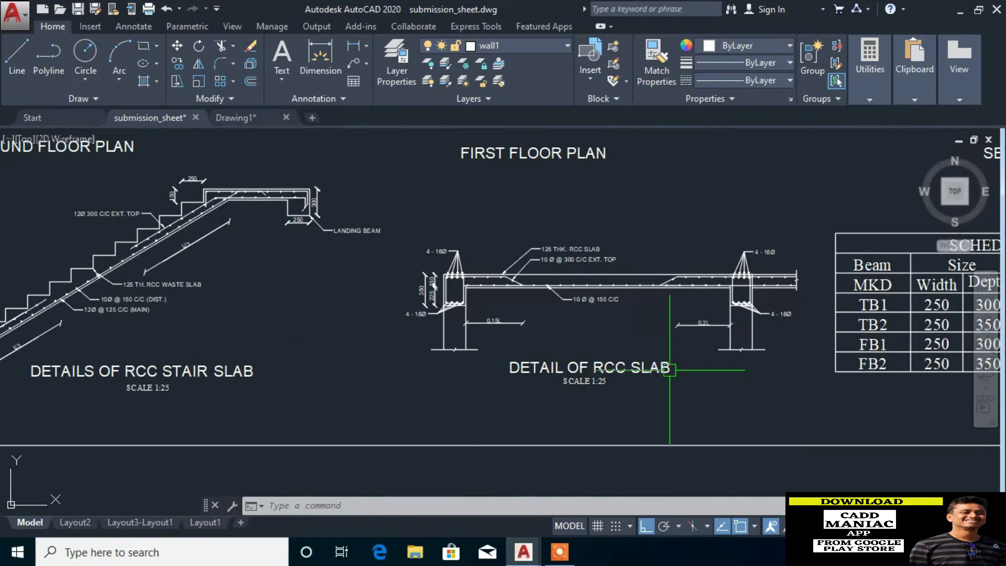
pyautogui.scroll(-1, 670, 369)
pyautogui.scroll(-2, 723, 330)
pyautogui.scroll(-1, 725, 332)
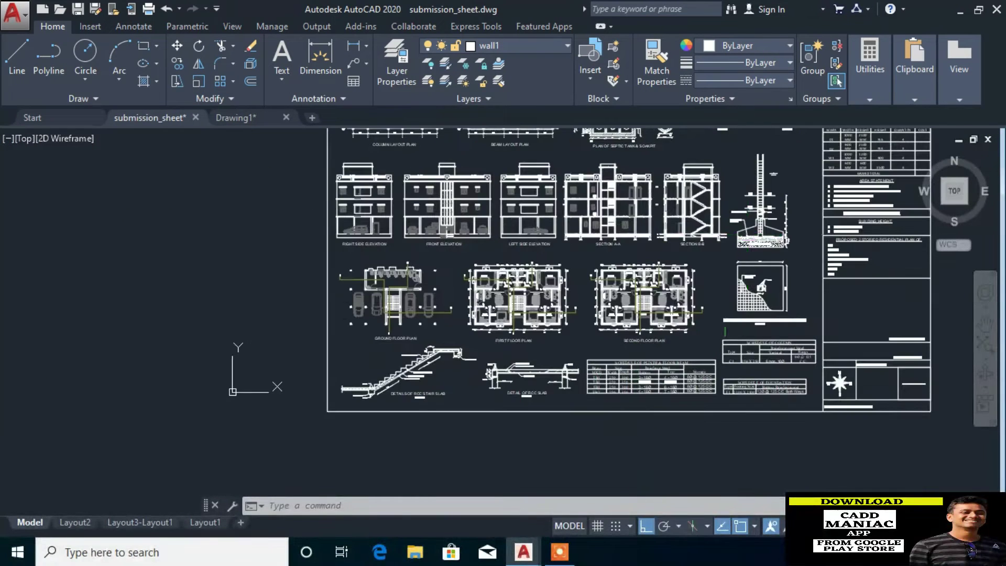
pyautogui.scroll(1, 723, 340)
pyautogui.scroll(-1, 719, 356)
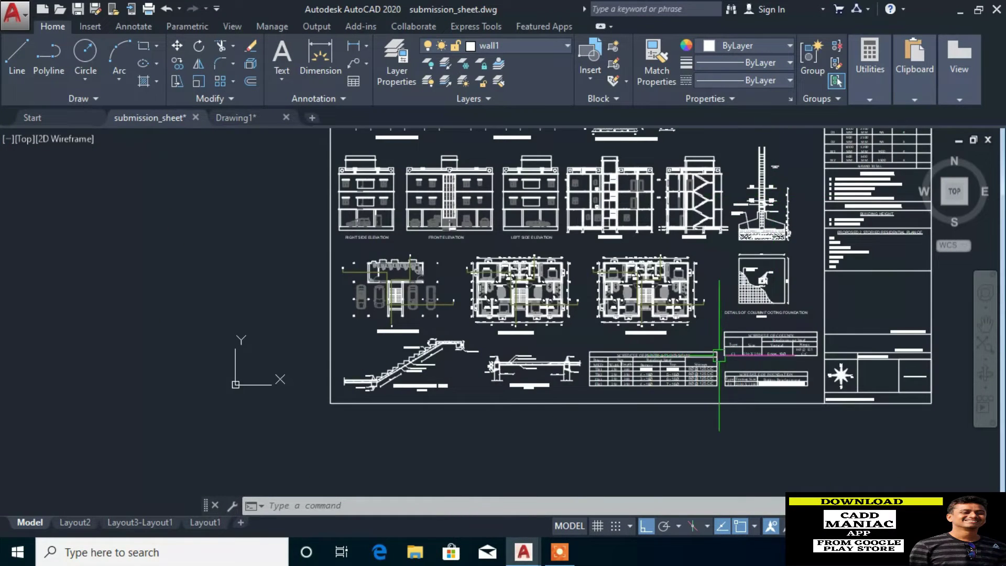
pyautogui.scroll(3, 719, 356)
pyautogui.scroll(-2, 720, 367)
pyautogui.scroll(-5, 727, 462)
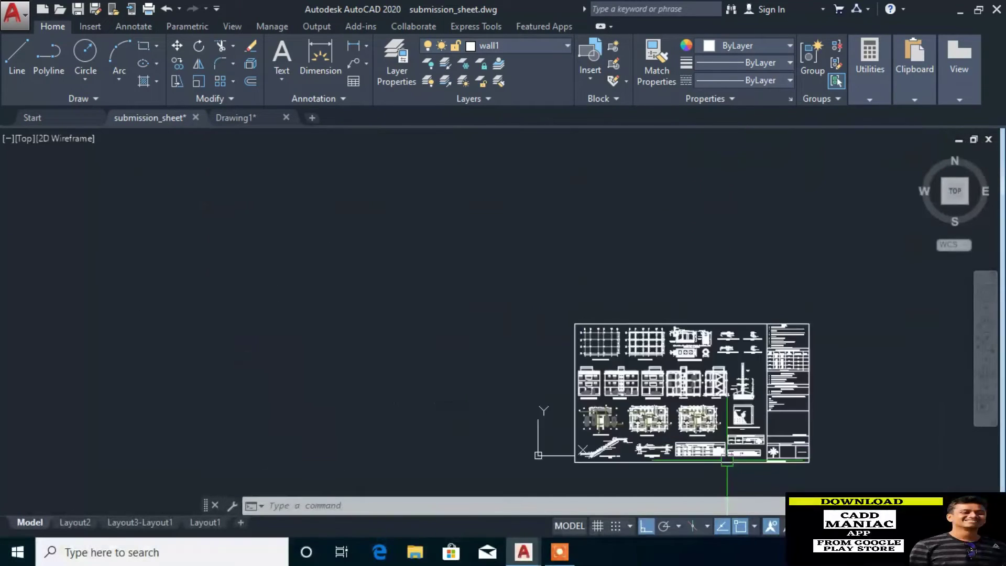
pyautogui.scroll(5, 608, 352)
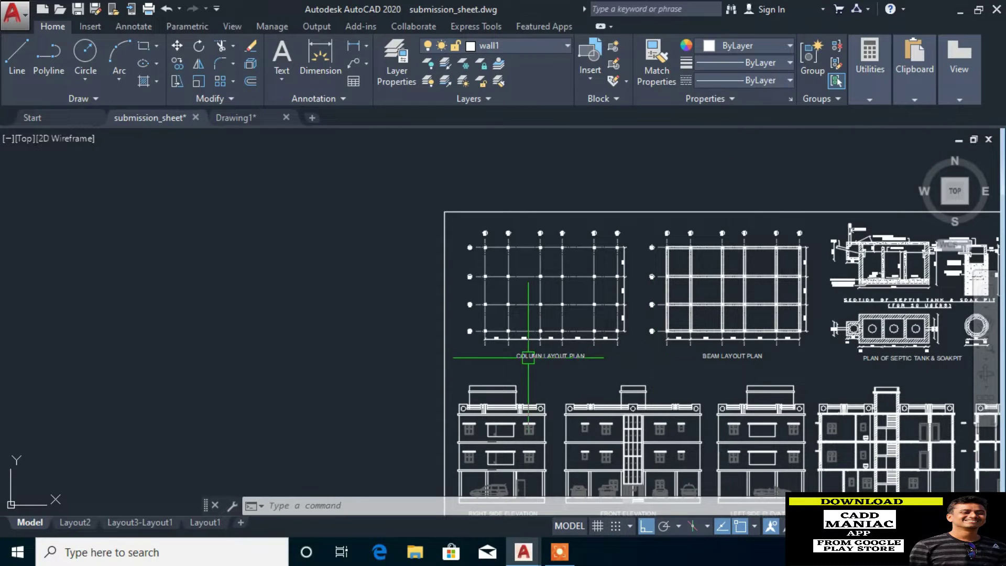
pyautogui.scroll(1, 577, 355)
pyautogui.scroll(-1, 469, 352)
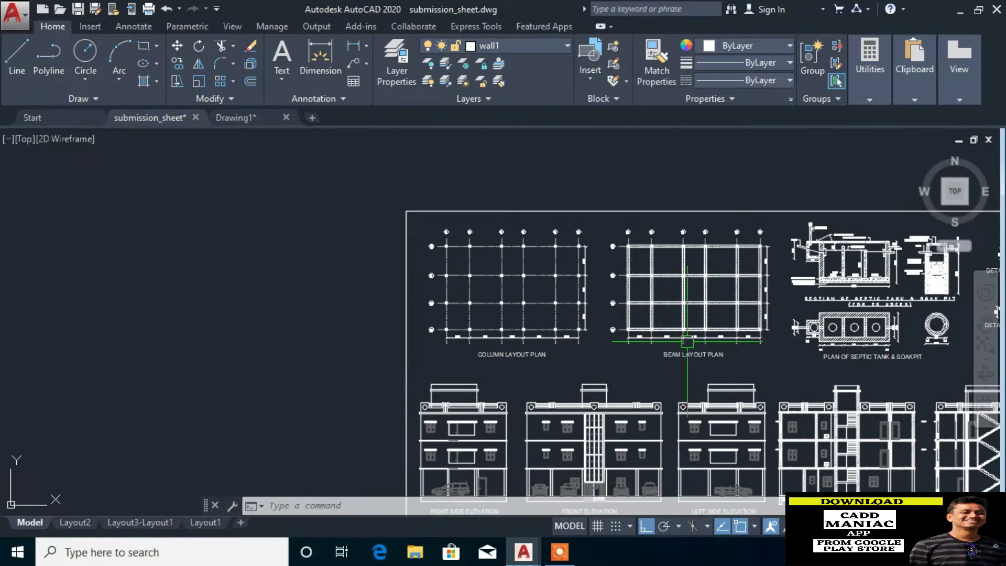
pyautogui.scroll(3, 404, 359)
pyautogui.scroll(-5, 652, 348)
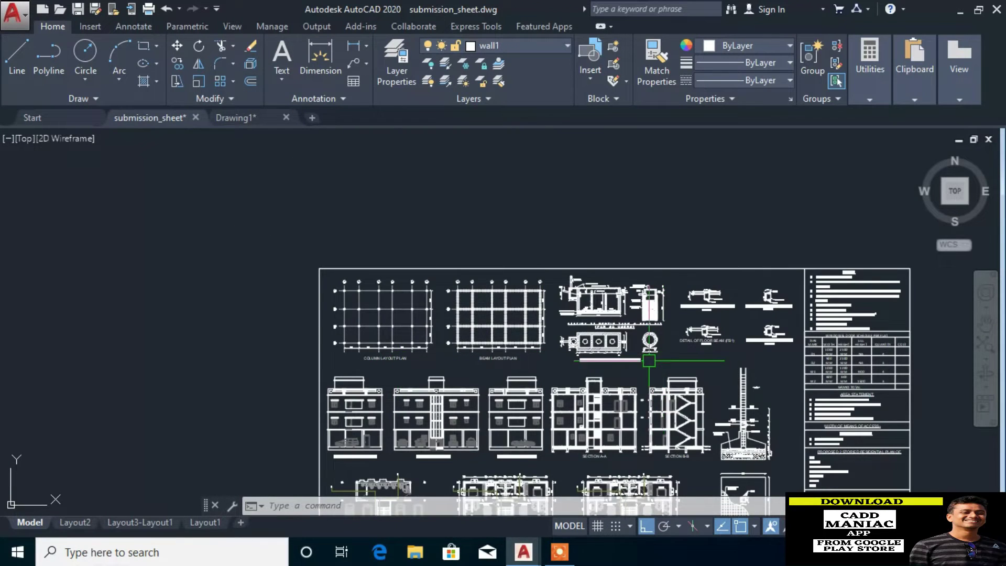
pyautogui.scroll(4, 619, 361)
pyautogui.scroll(2, 619, 360)
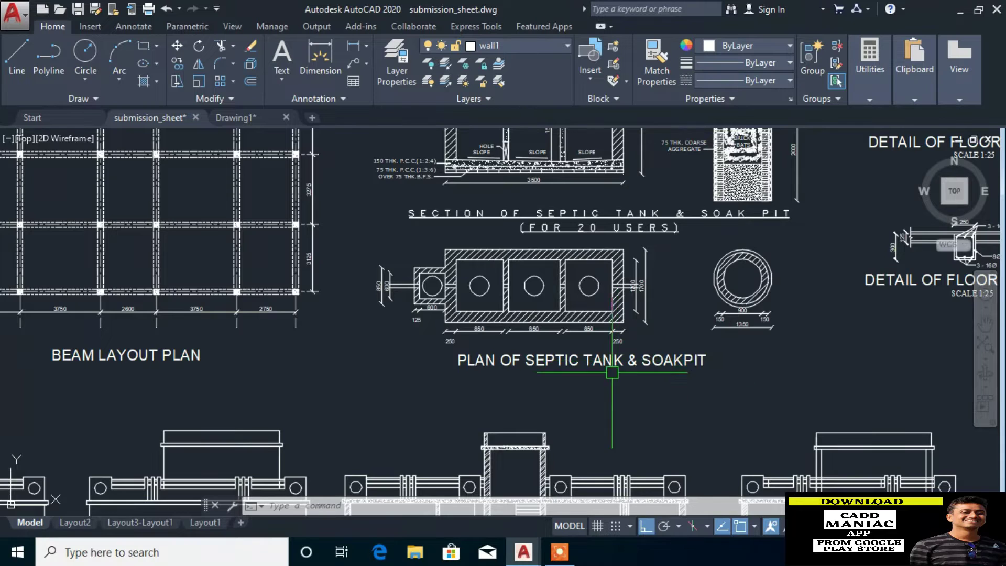
pyautogui.scroll(-2, 541, 375)
pyautogui.scroll(-2, 647, 323)
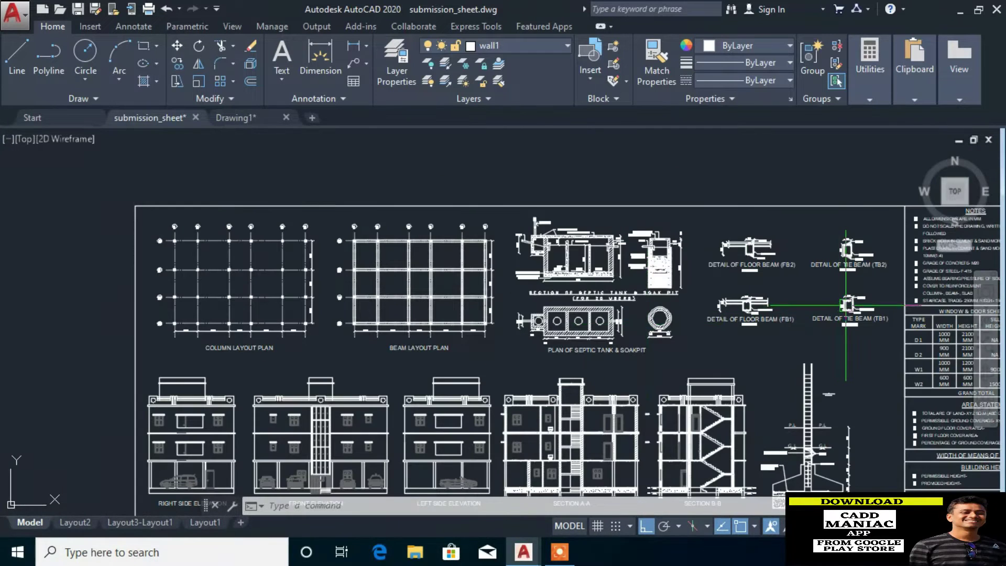
pyautogui.scroll(-3, 789, 265)
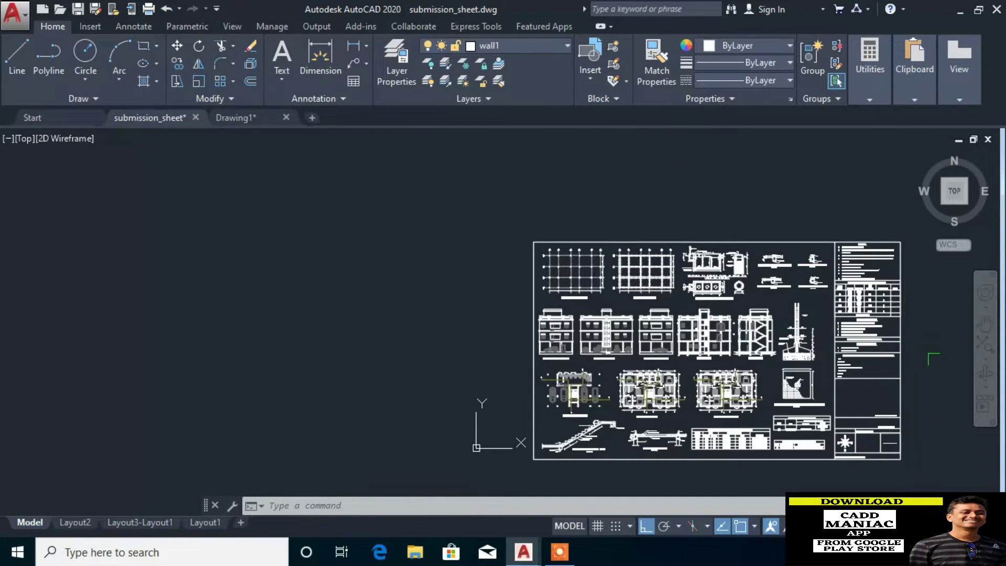
pyautogui.scroll(2, 930, 362)
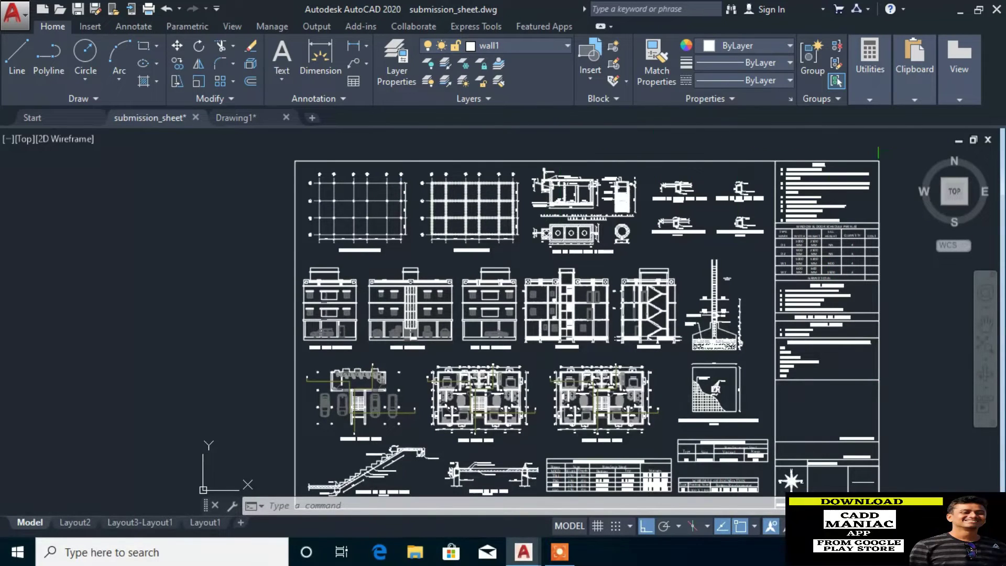
pyautogui.scroll(1, 942, 387)
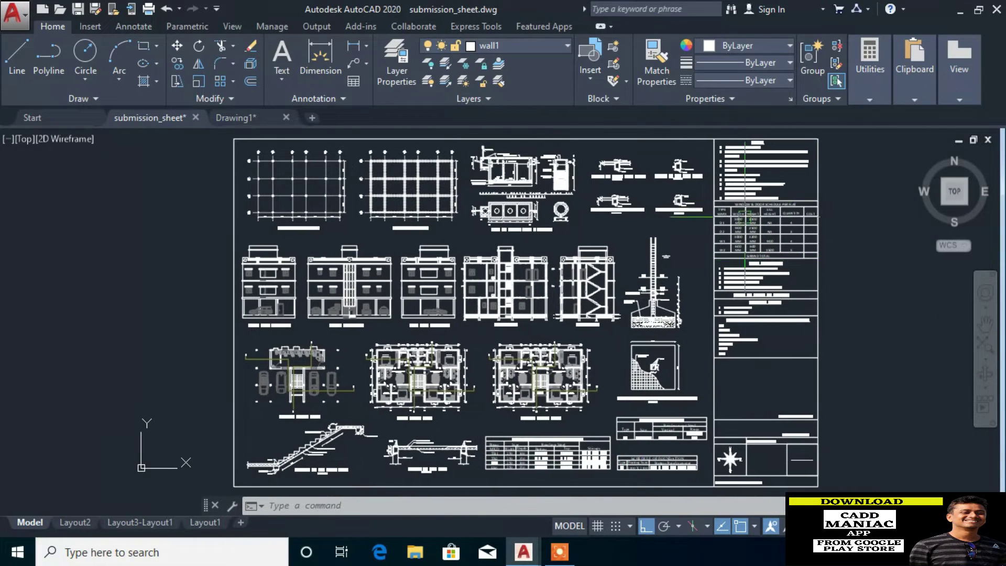
pyautogui.scroll(4, 558, 464)
pyautogui.scroll(-6, 538, 470)
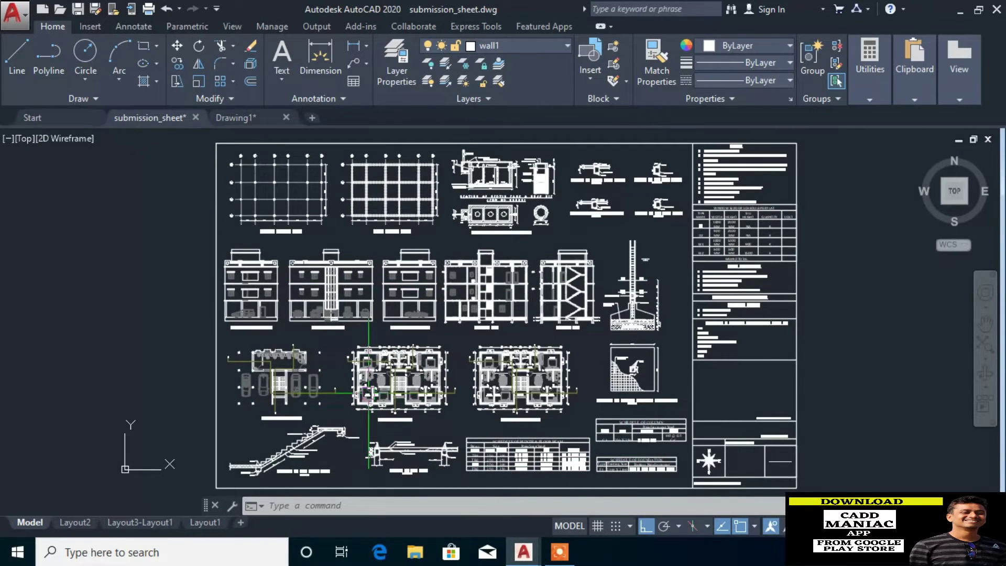
pyautogui.scroll(4, 369, 391)
pyautogui.scroll(2, 369, 390)
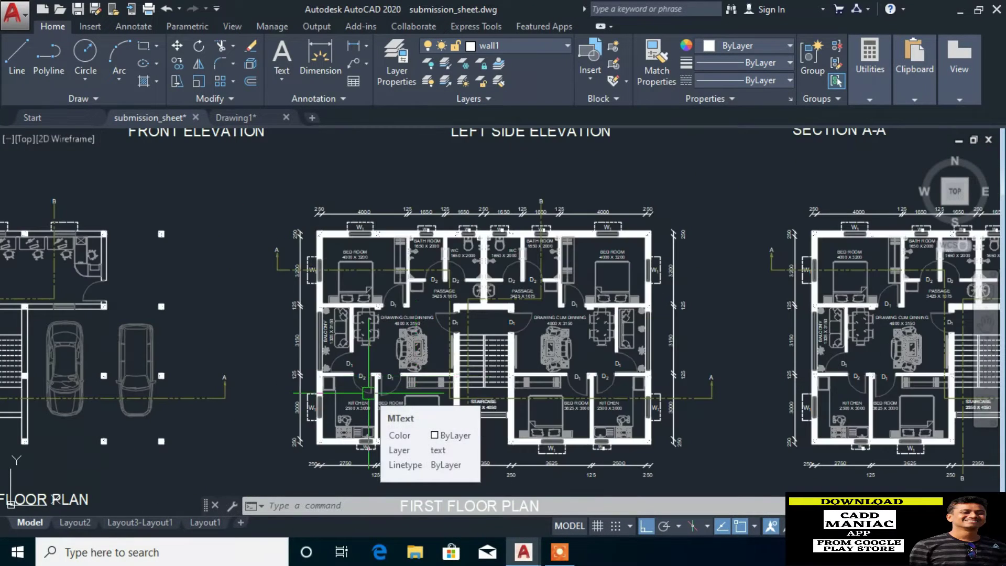
pyautogui.moveTo(494, 401); pyautogui.dragTo(490, 368, button='middle')
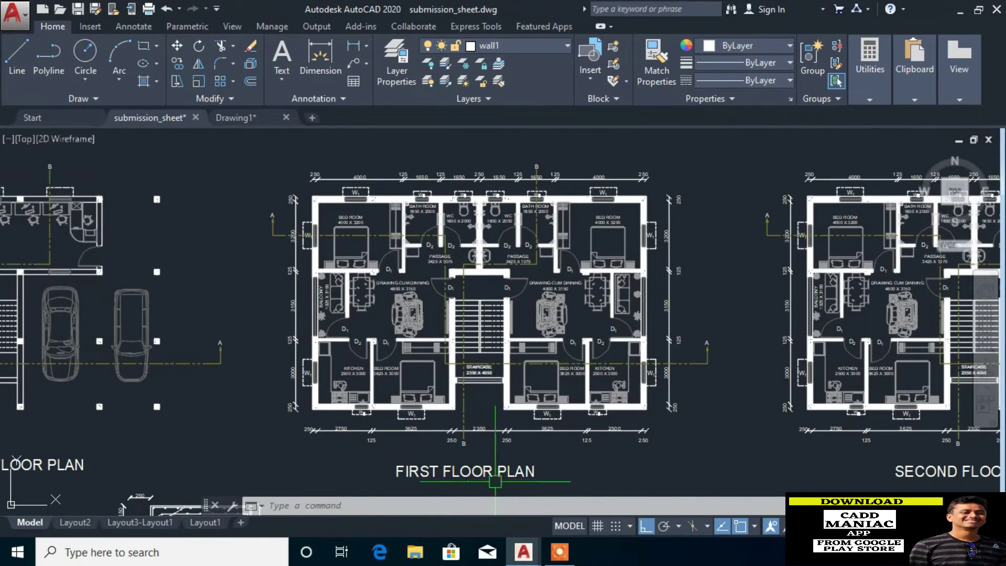
pyautogui.scroll(2, 417, 412)
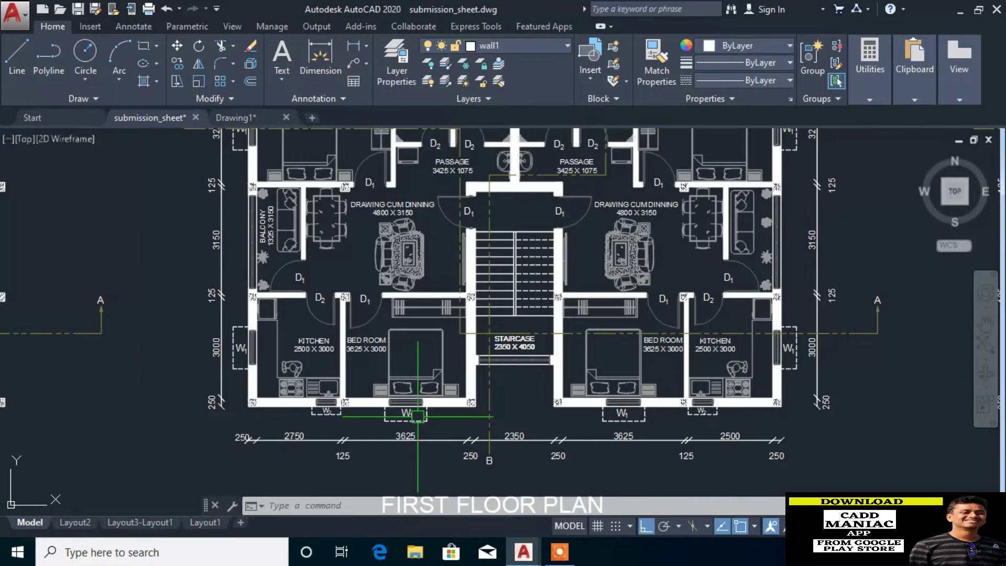
pyautogui.scroll(2, 418, 416)
pyautogui.scroll(-2, 327, 459)
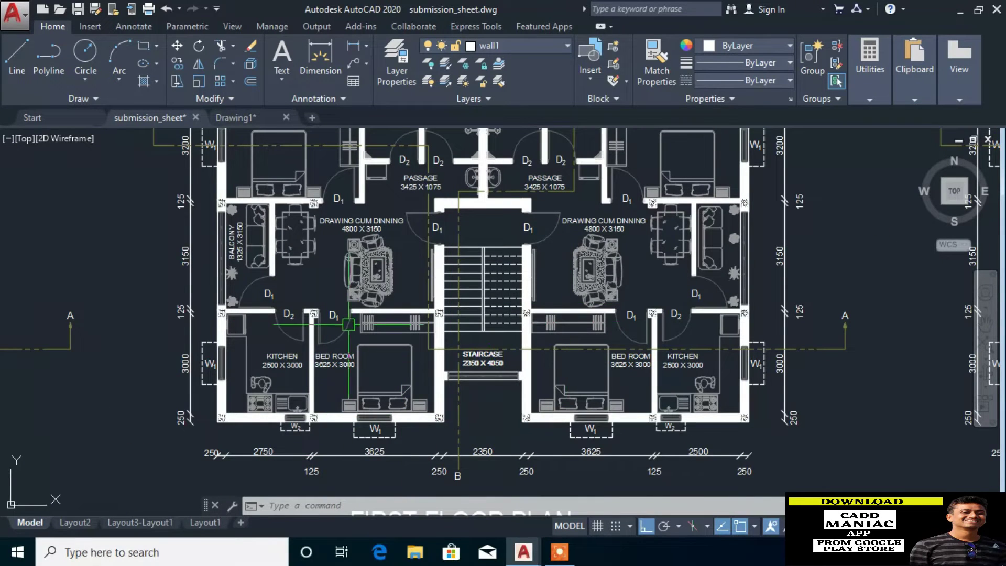
# In the blank Drawing1, set the Decimal length units to precision 0 with the UN command
pyautogui.click(258, 118)
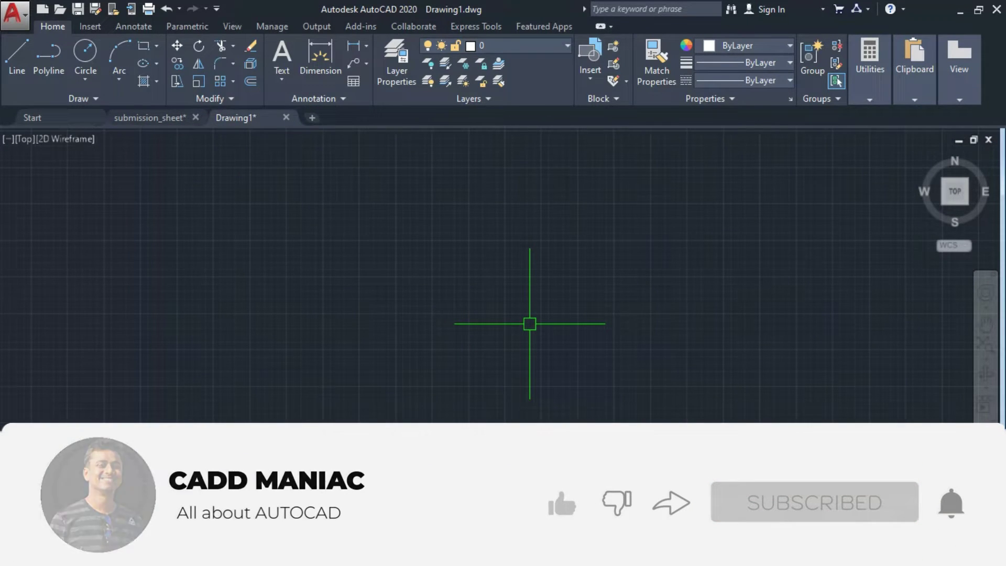
pyautogui.write('un')
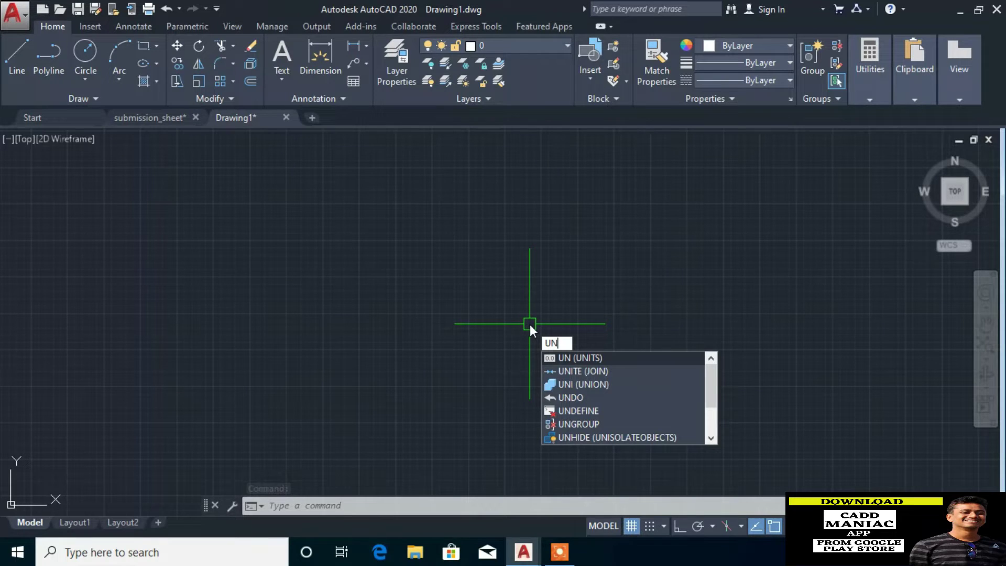
pyautogui.press('Return')
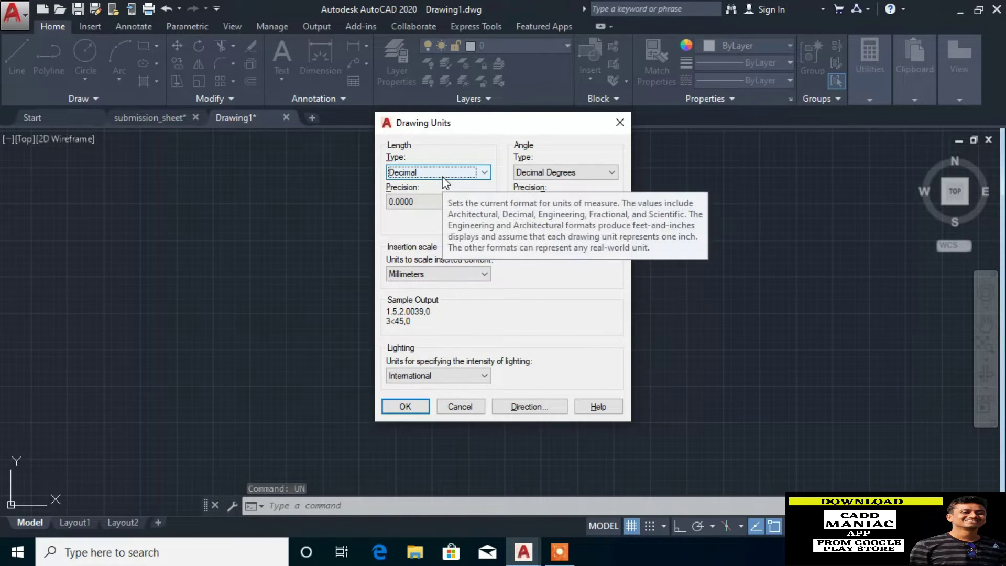
pyautogui.click(467, 201)
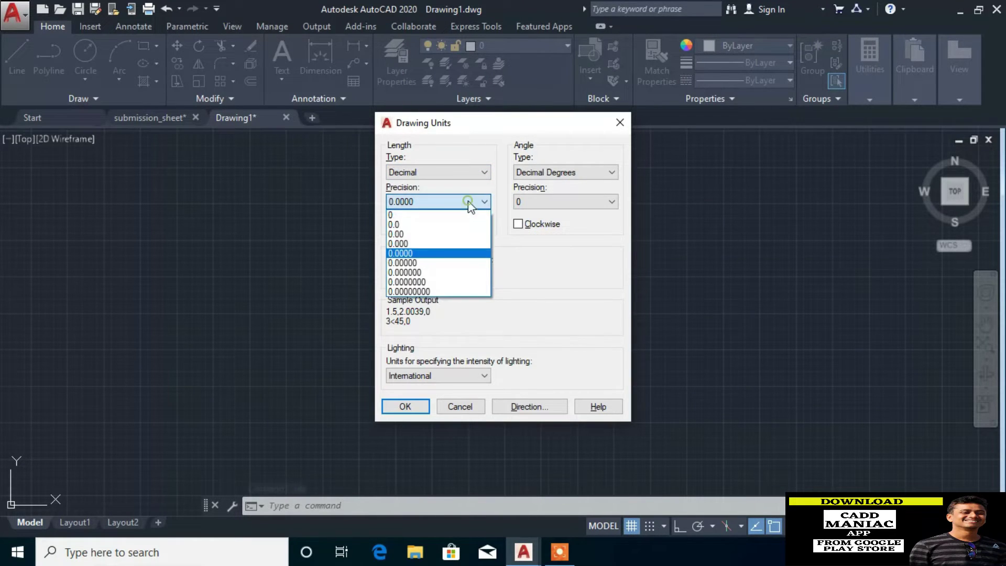
pyautogui.click(415, 215)
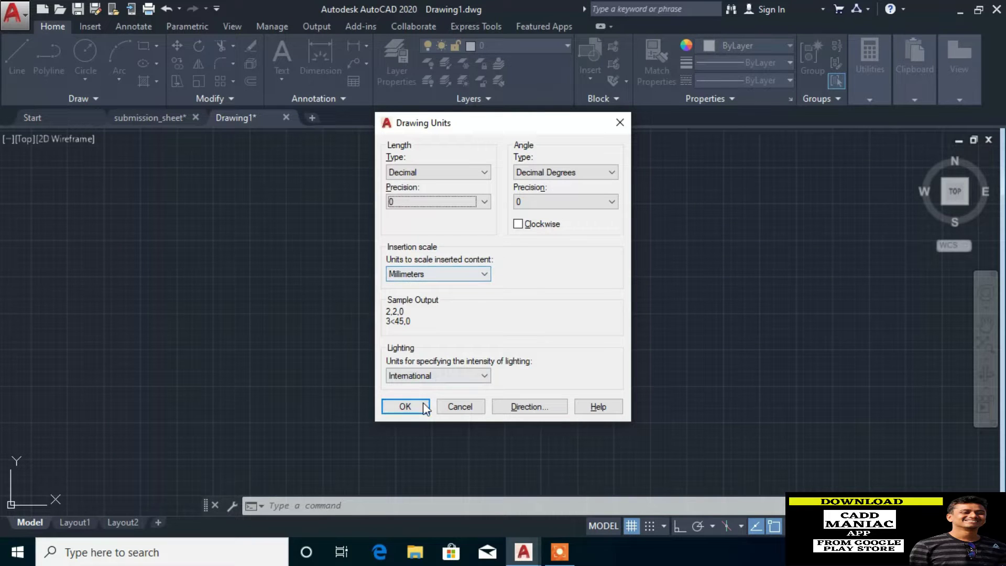
pyautogui.click(402, 407)
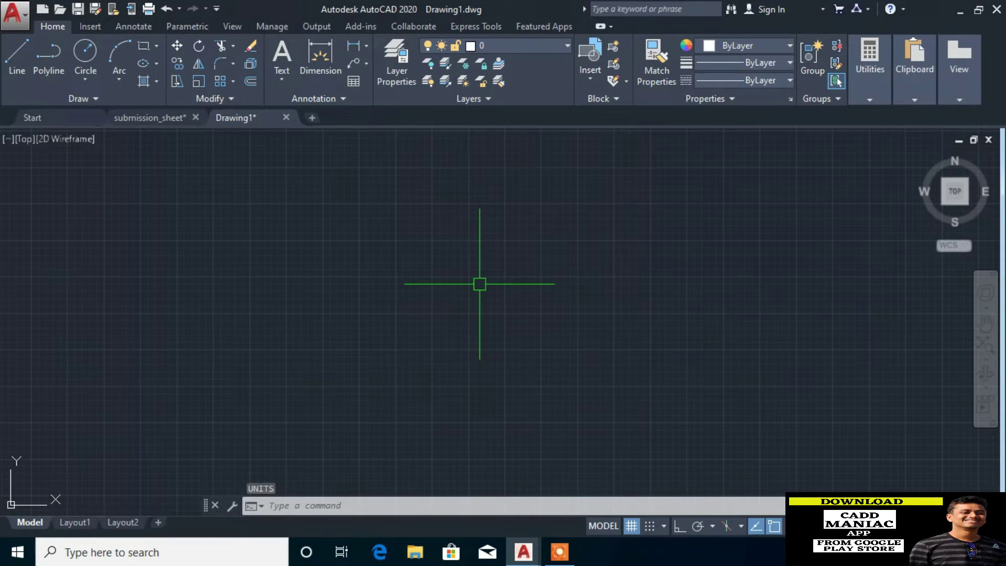
# Set the ISO-25 dimension style's primary unit precision to 0 so dimensions show whole numbers
pyautogui.write('D')
pyautogui.press('Return')
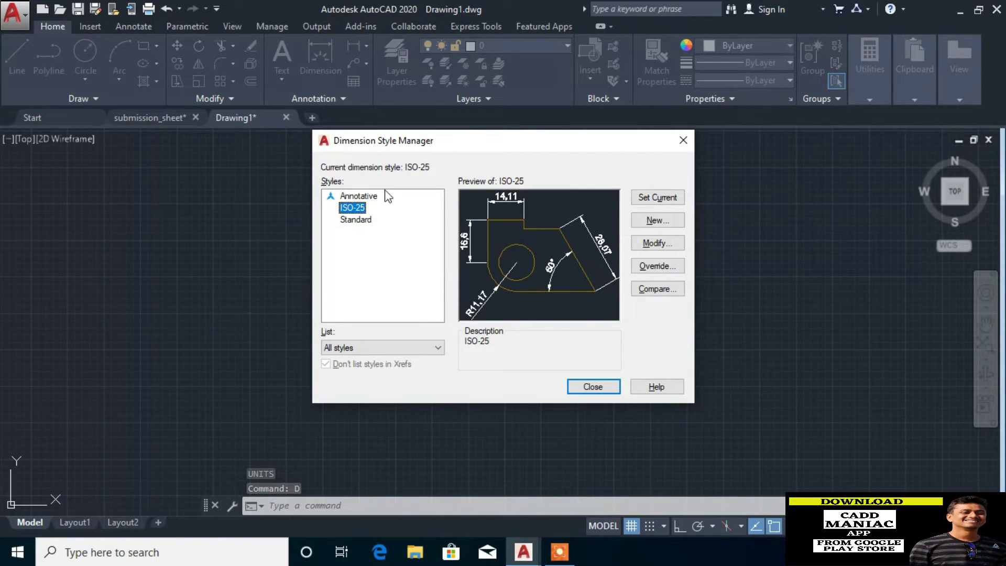
pyautogui.click(656, 243)
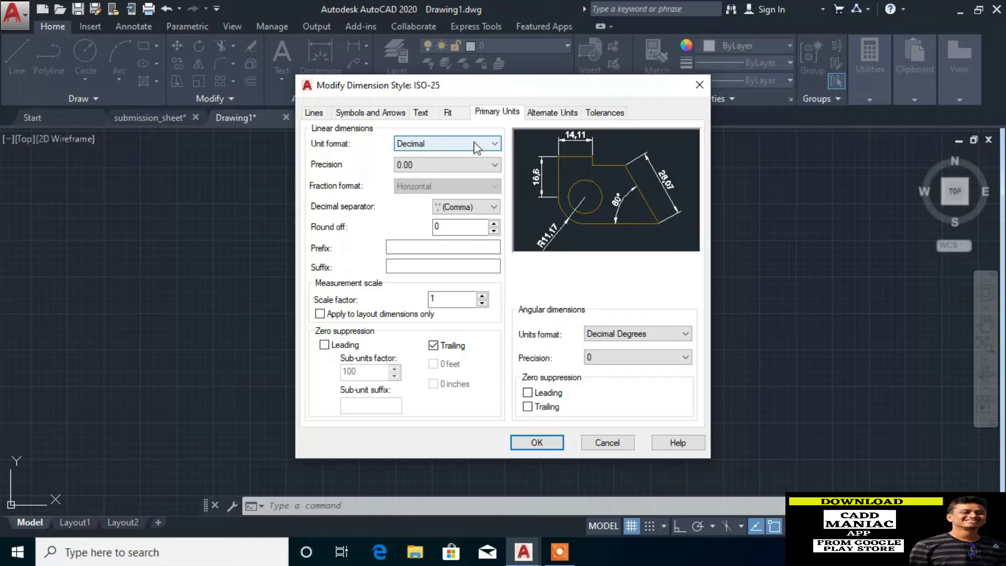
pyautogui.click(433, 165)
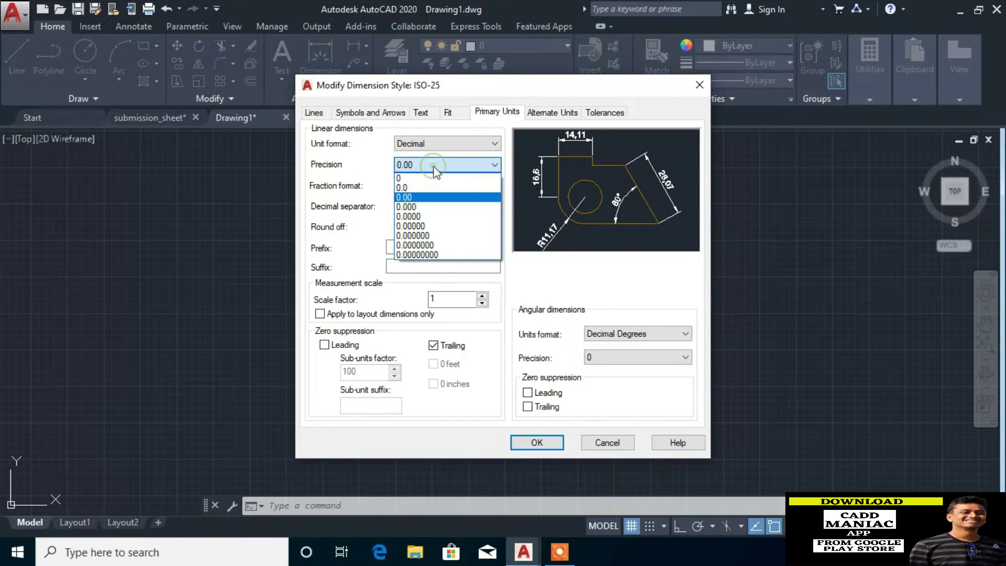
pyautogui.click(400, 178)
pyautogui.click(538, 442)
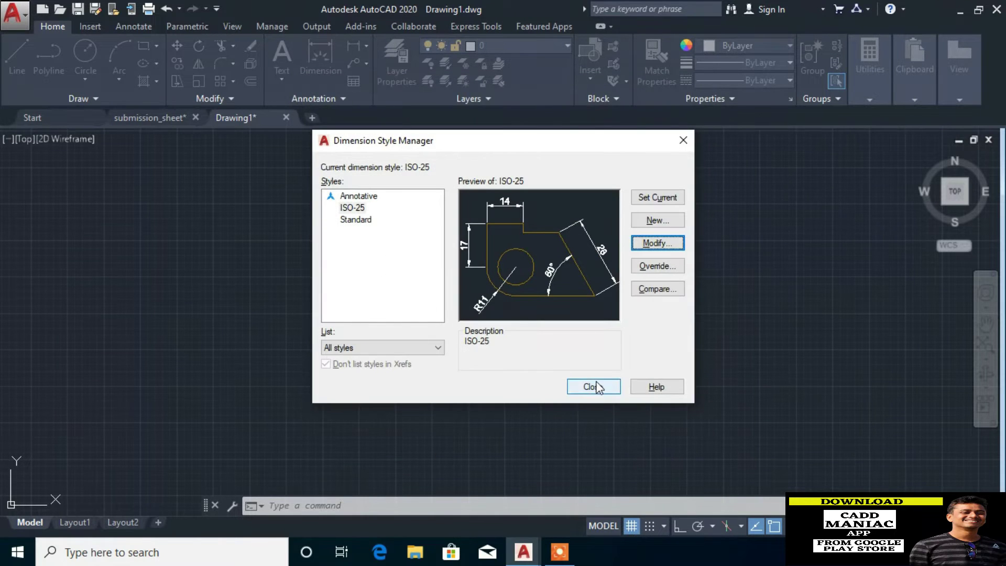
pyautogui.click(592, 387)
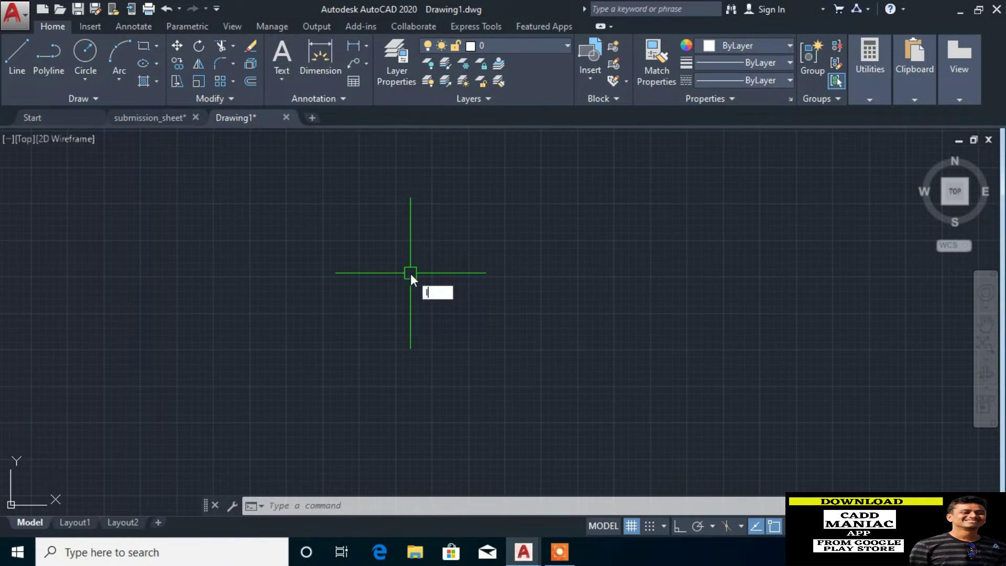
# Create a new layer named wall and set it as the current layer
pyautogui.write('LAYER')
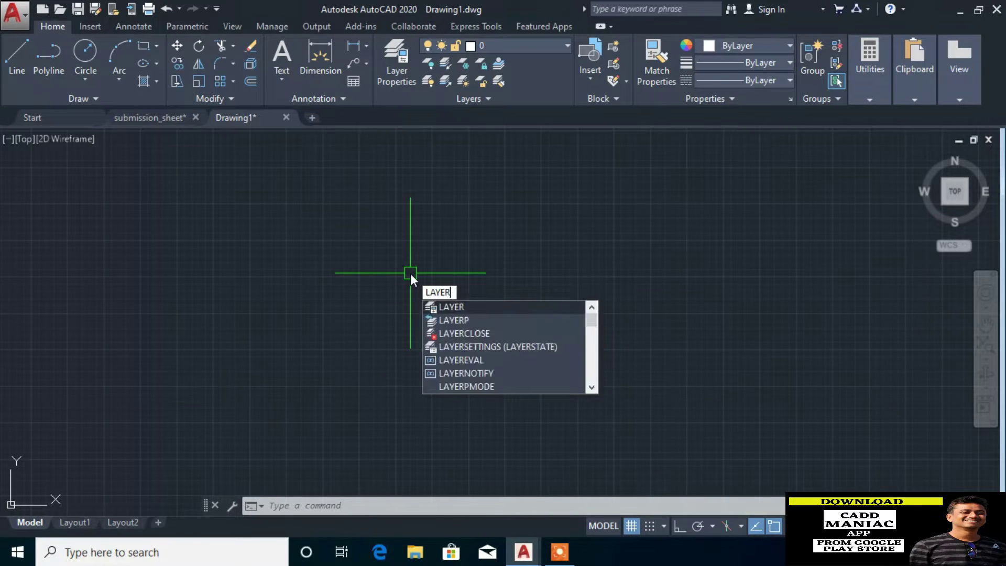
pyautogui.press('Return')
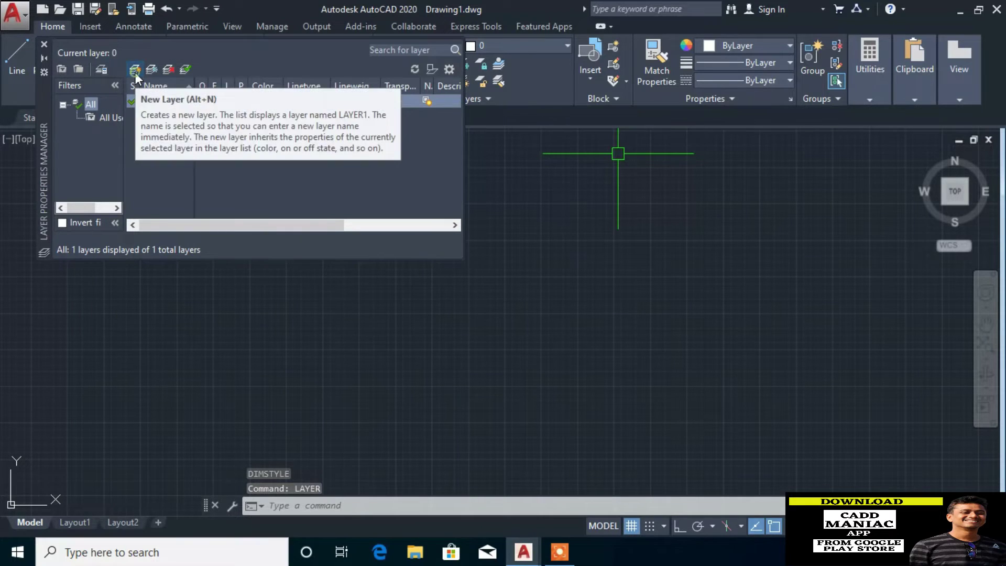
pyautogui.click(135, 72)
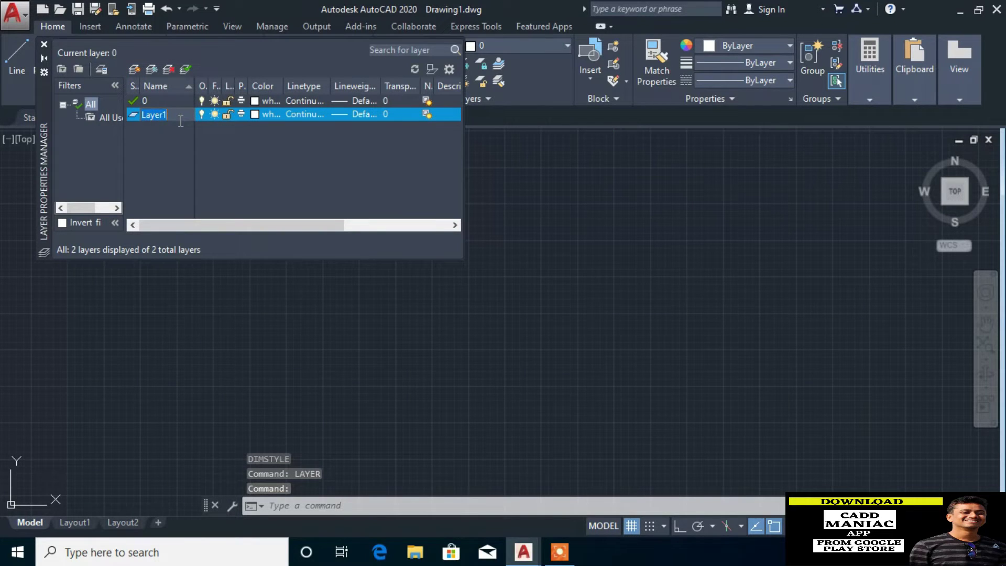
pyautogui.write('wa')
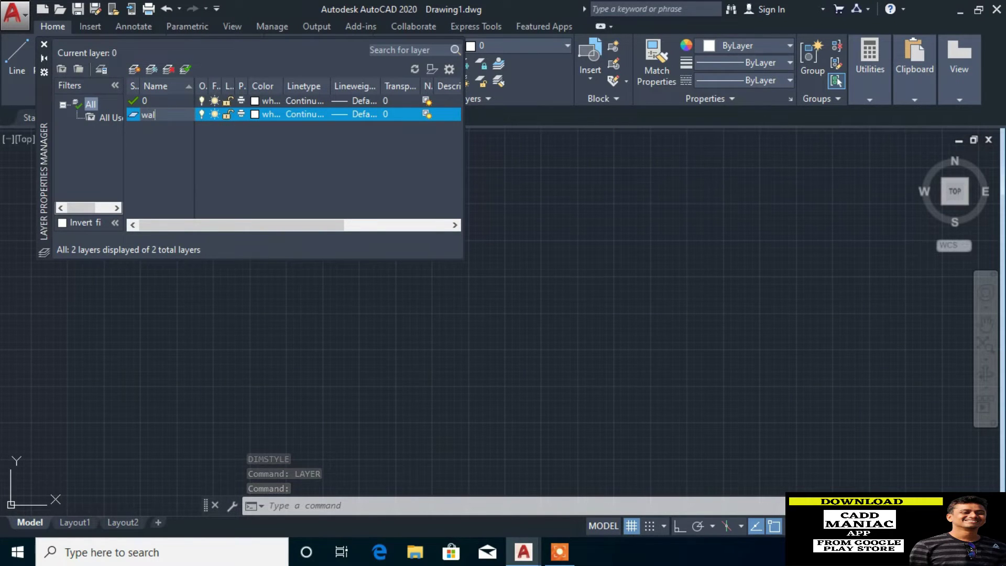
pyautogui.write('l')
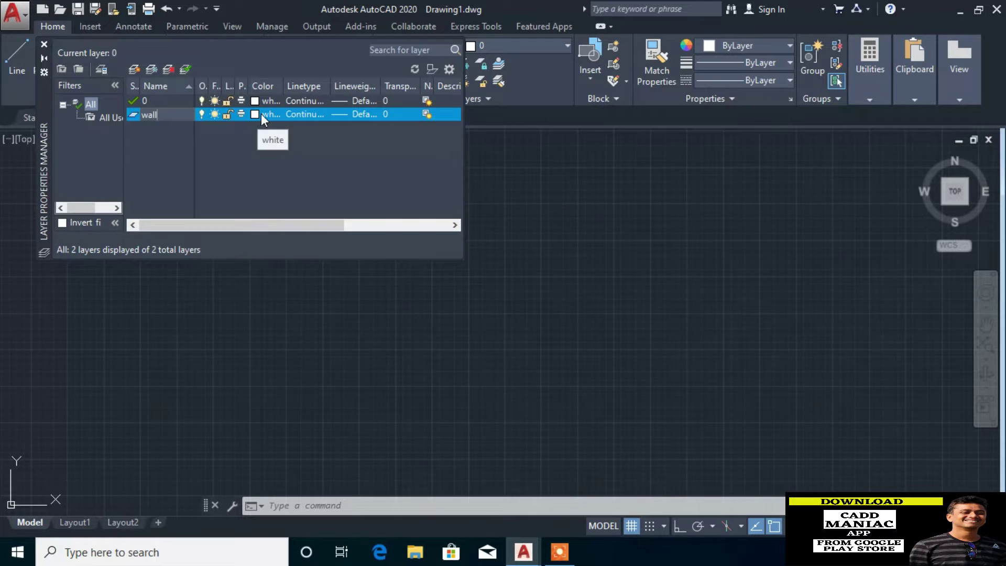
pyautogui.click(215, 154)
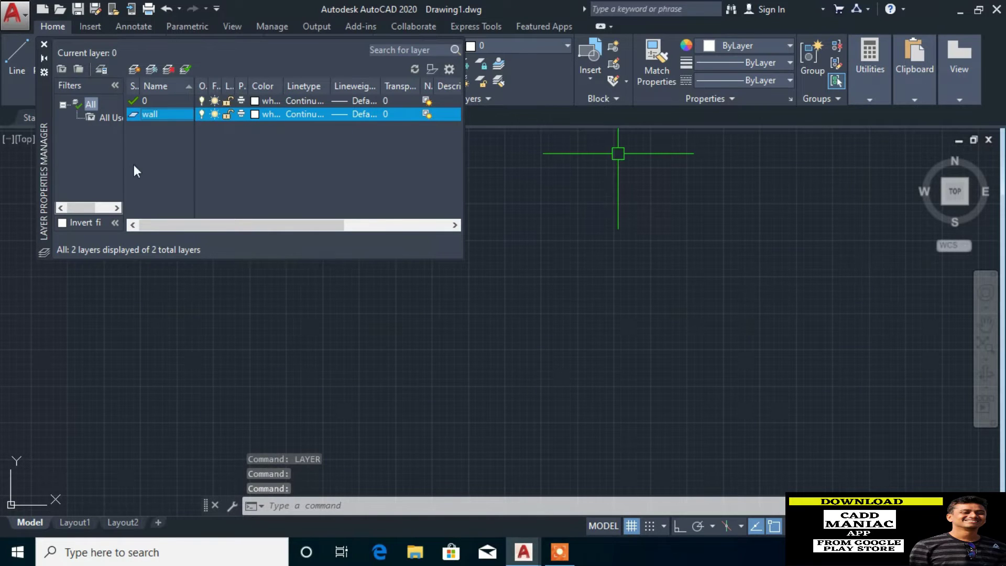
pyautogui.doubleClick(156, 114)
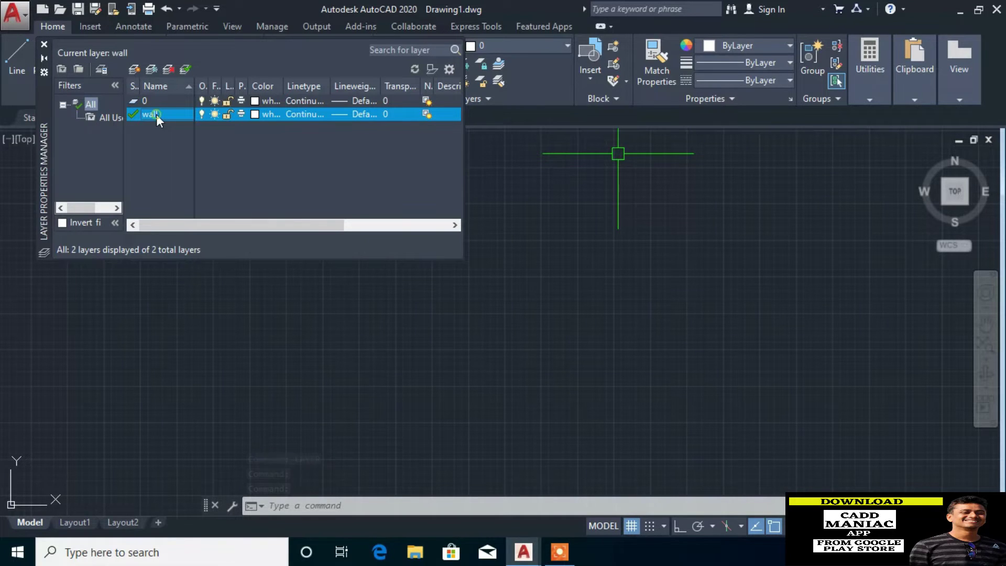
pyautogui.click(45, 45)
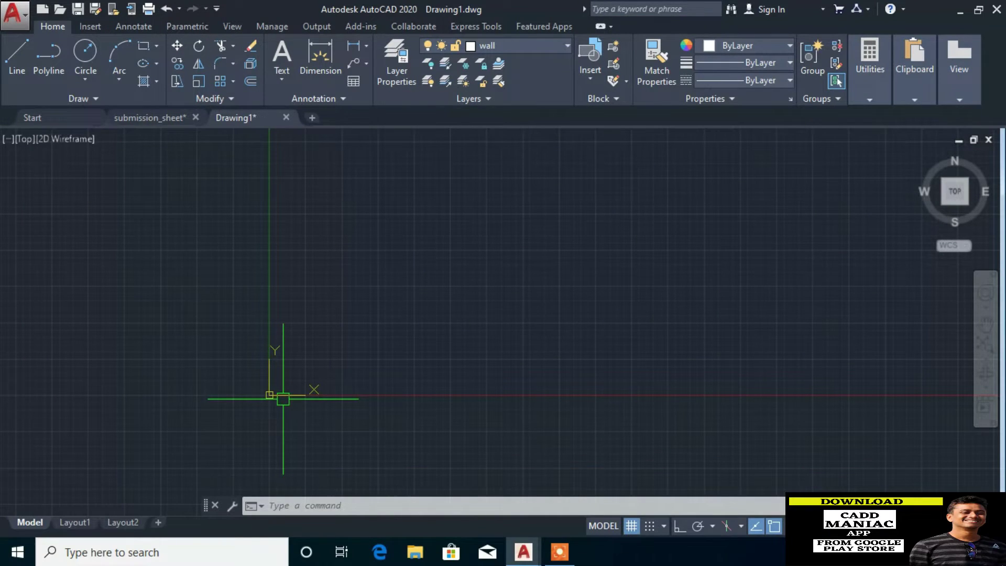
# Draw a 3625 × 3000 rectangle extending up and right from the picked first corner
pyautogui.scroll(2, 446, 329)
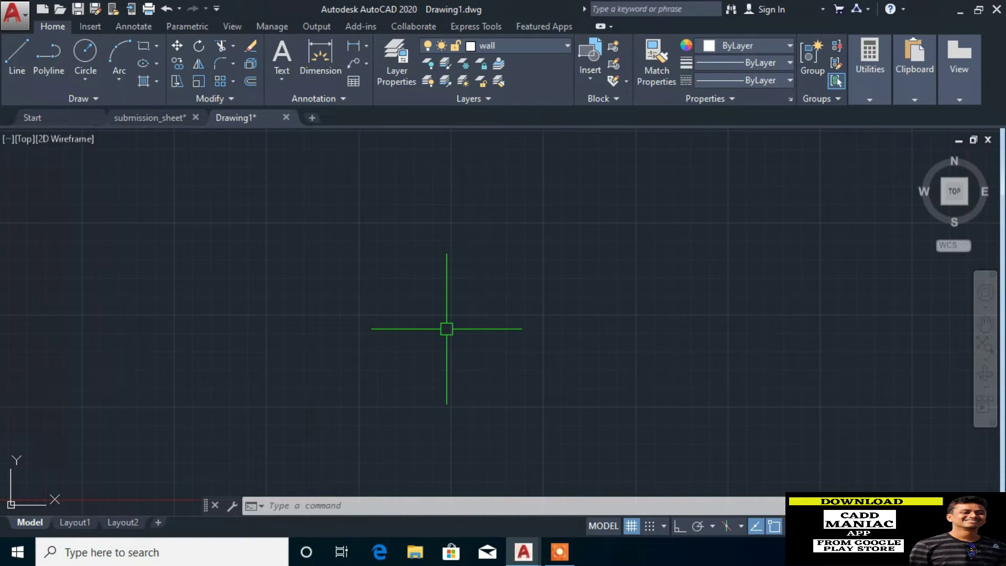
pyautogui.write('REC')
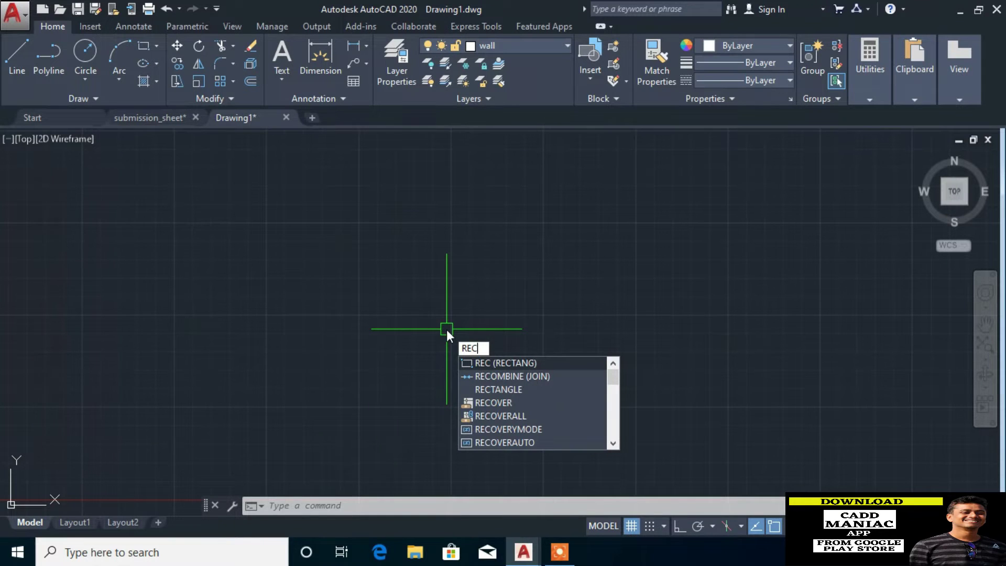
pyautogui.press('Return')
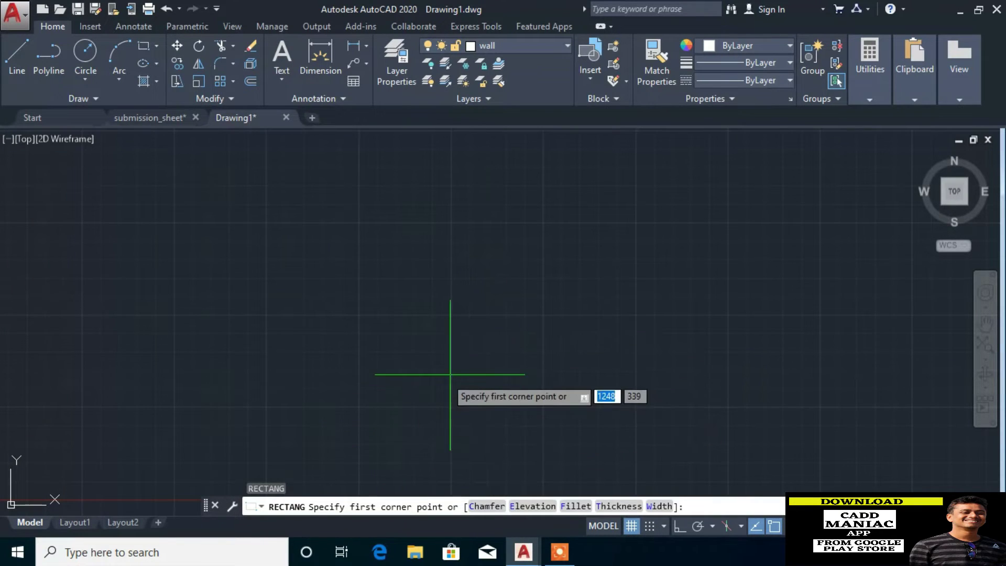
pyautogui.click(471, 367)
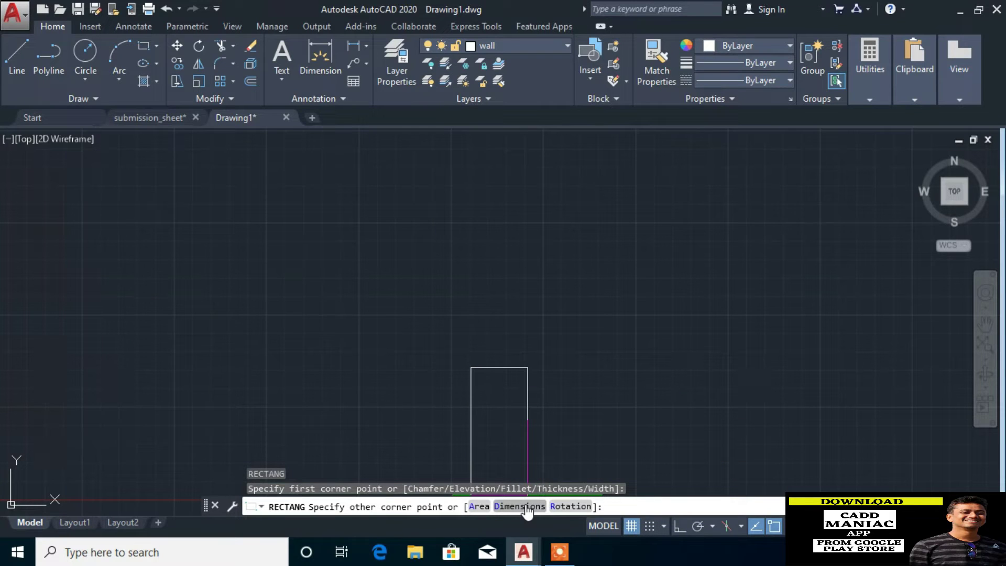
pyautogui.write('d')
pyautogui.press('Return')
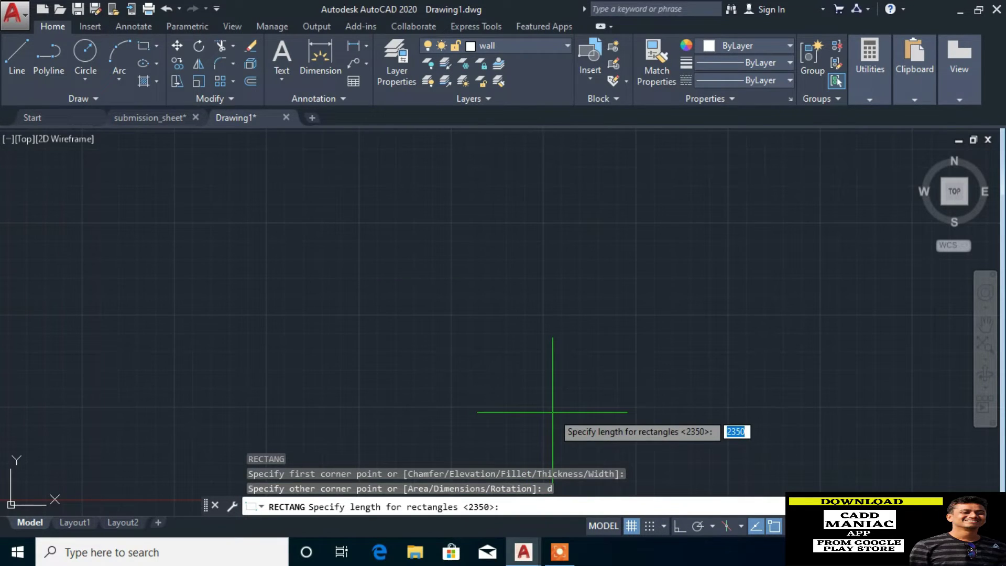
pyautogui.write('36')
pyautogui.press('Return')
pyautogui.write('3')
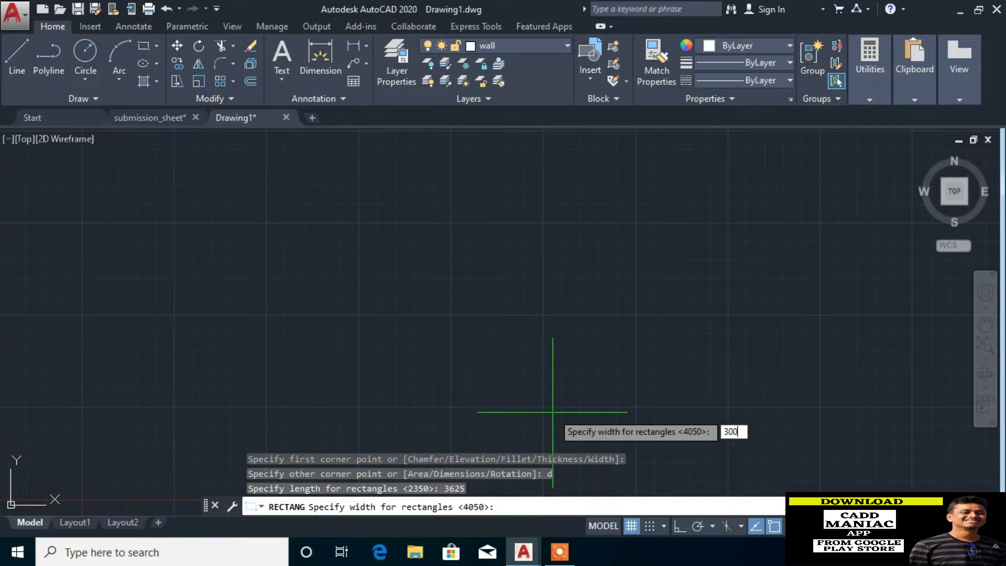
pyautogui.press('Return')
pyautogui.press('Return')
pyautogui.scroll(-1, 451, 318)
pyautogui.scroll(-1, 561, 409)
pyautogui.scroll(-1, 520, 306)
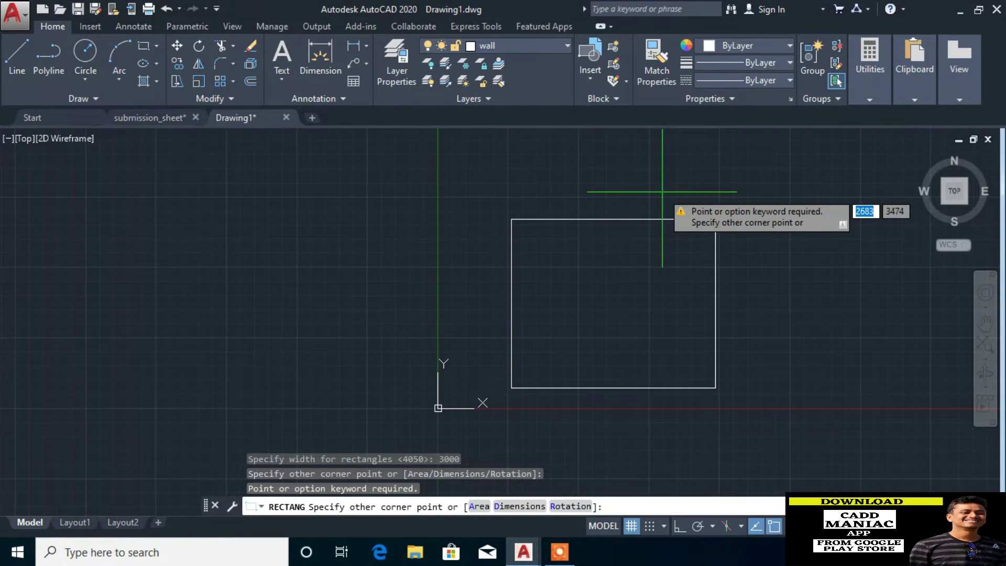
pyautogui.click(662, 192)
pyautogui.scroll(-4, 388, 304)
pyautogui.scroll(-2, 346, 348)
pyautogui.scroll(8, 429, 317)
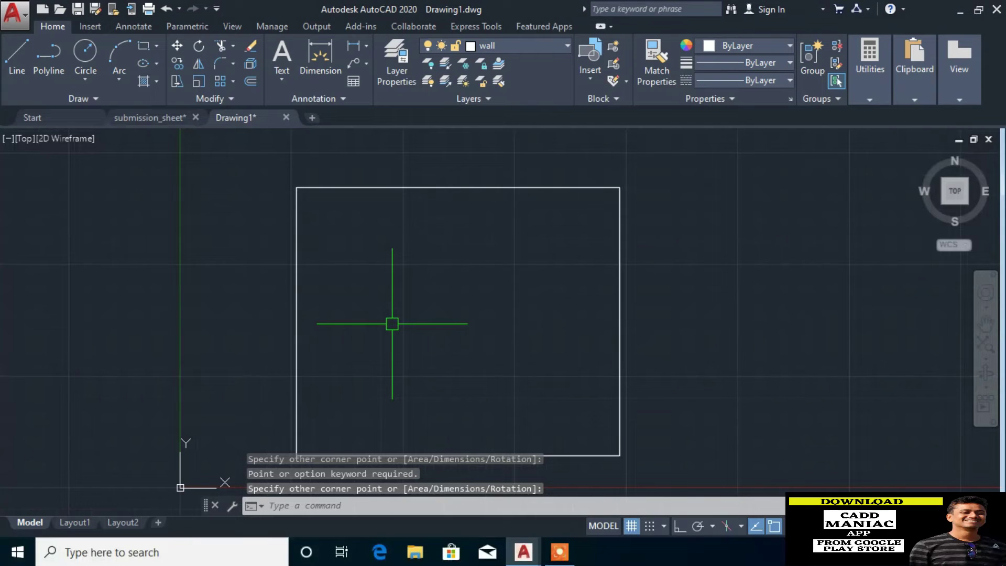
pyautogui.scroll(-2, 392, 324)
pyautogui.scroll(-2, 429, 337)
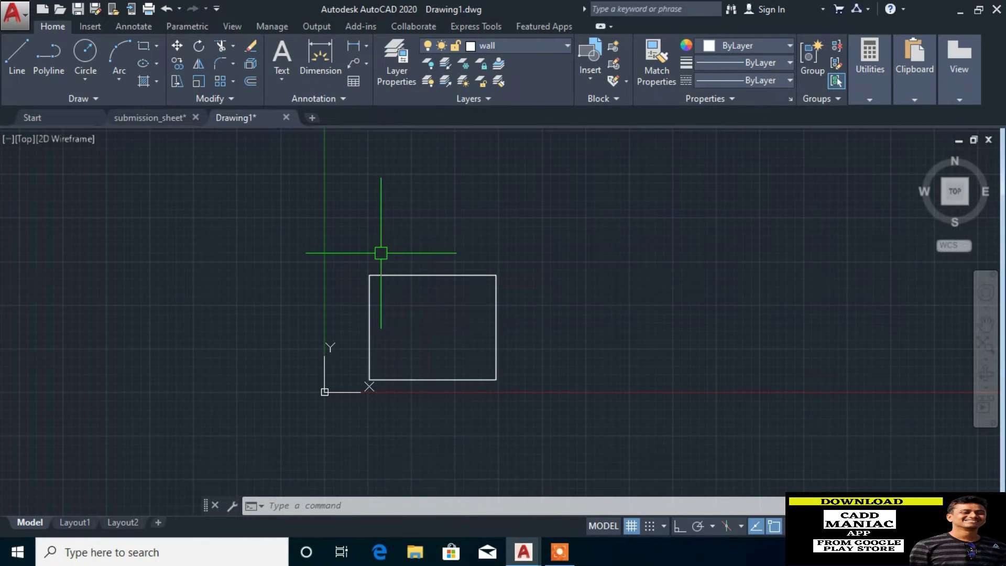
pyautogui.scroll(2, 427, 254)
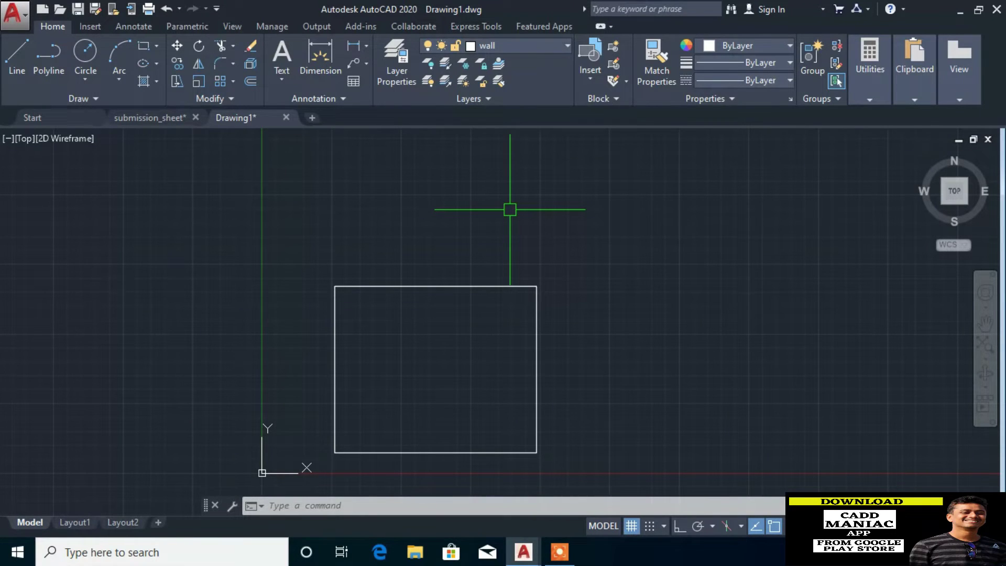
# Start a rectangle whose first corner sits 125 above the first room's top-right corner
pyautogui.write('rec')
pyautogui.press('Return')
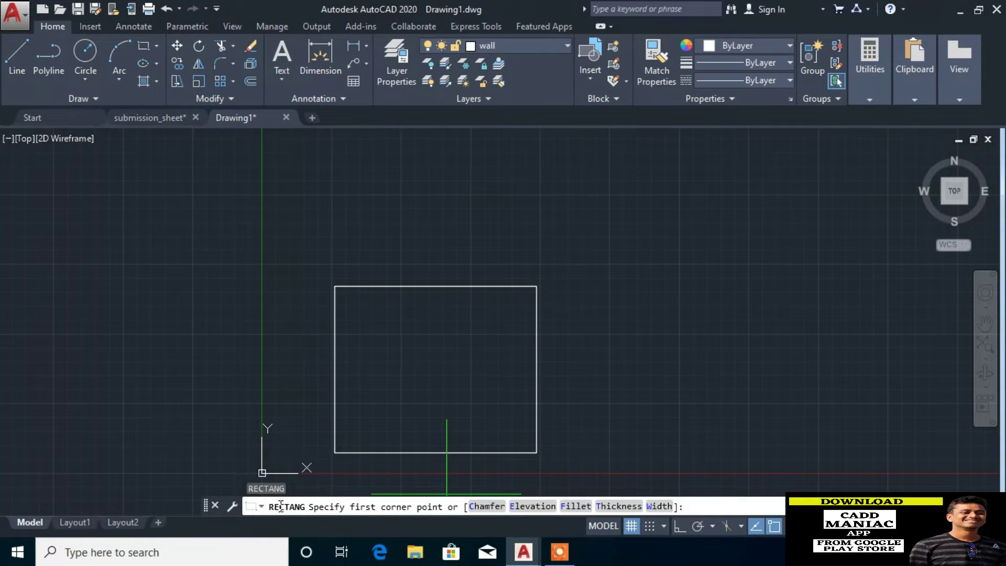
pyautogui.scroll(4, 530, 256)
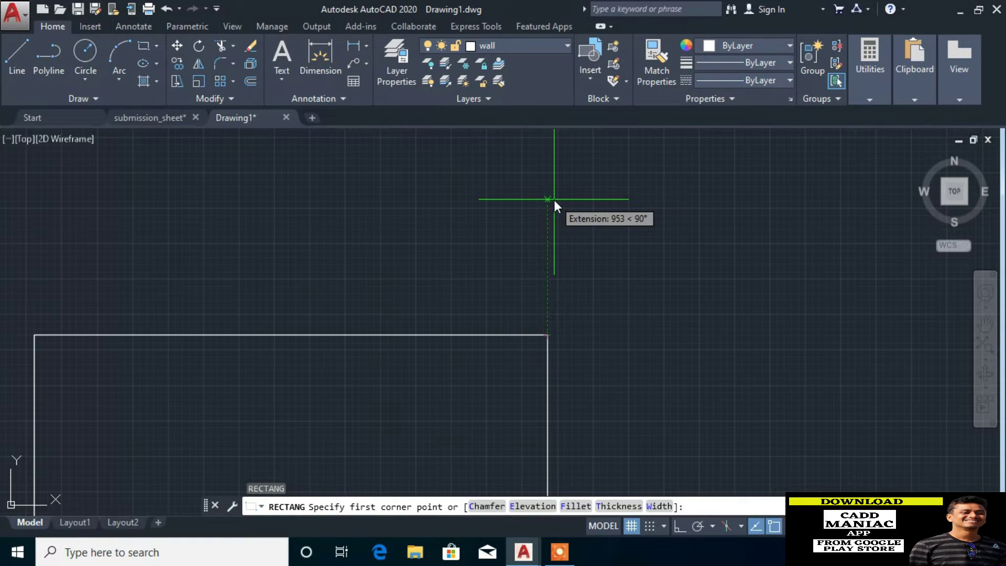
pyautogui.write('12')
pyautogui.press('Return')
pyautogui.scroll(-2, 611, 270)
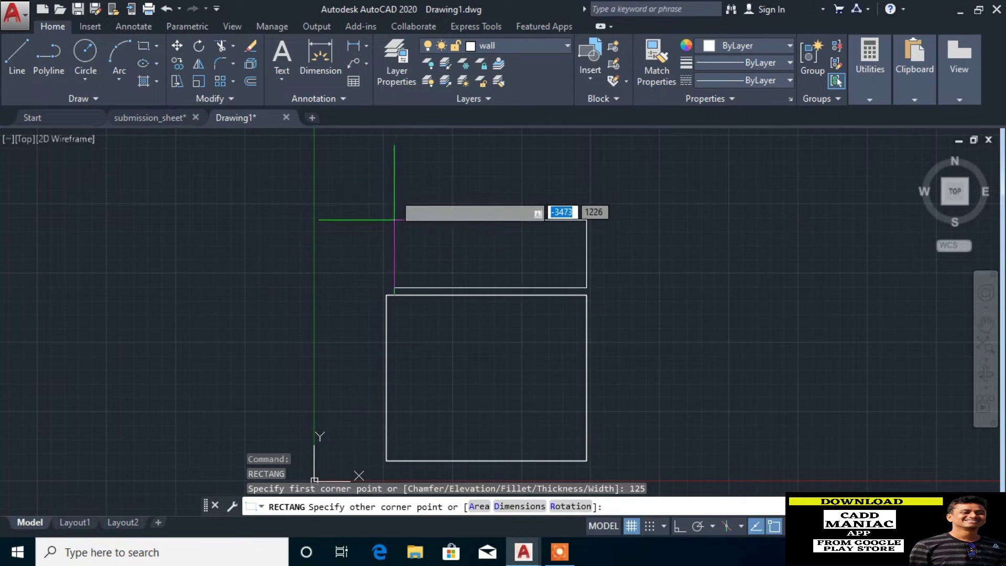
pyautogui.scroll(-4, 370, 335)
pyautogui.scroll(2, 404, 244)
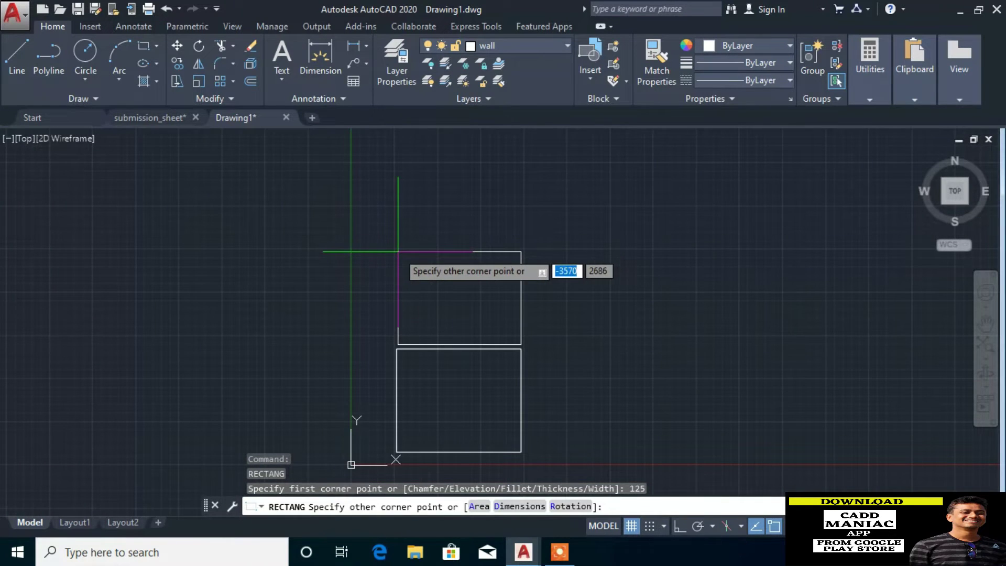
pyautogui.scroll(3, 403, 249)
pyautogui.scroll(-3, 419, 204)
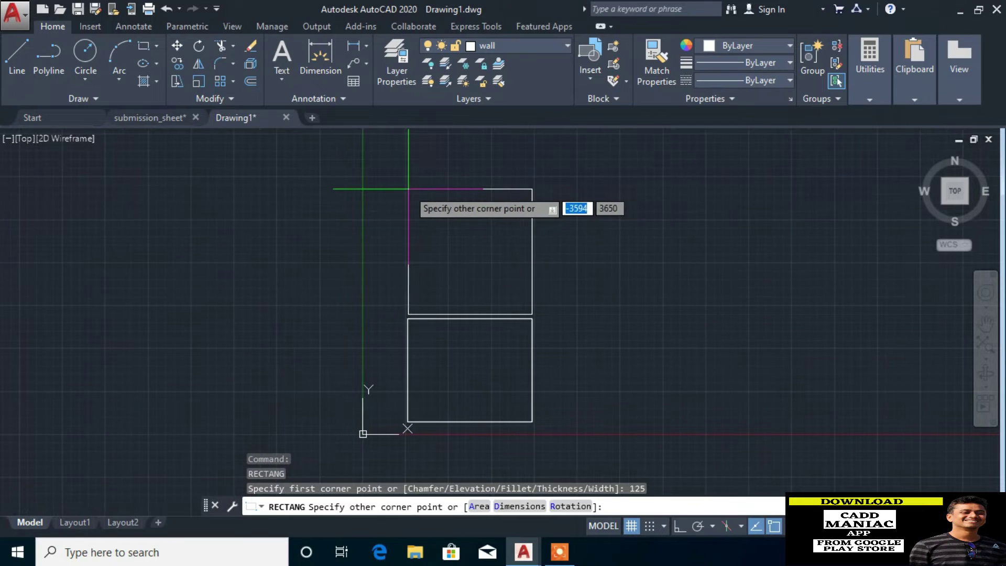
# Size the rectangle 4800 × 3150 and place it extending up and left
pyautogui.click(521, 511)
pyautogui.write('48')
pyautogui.press('Return')
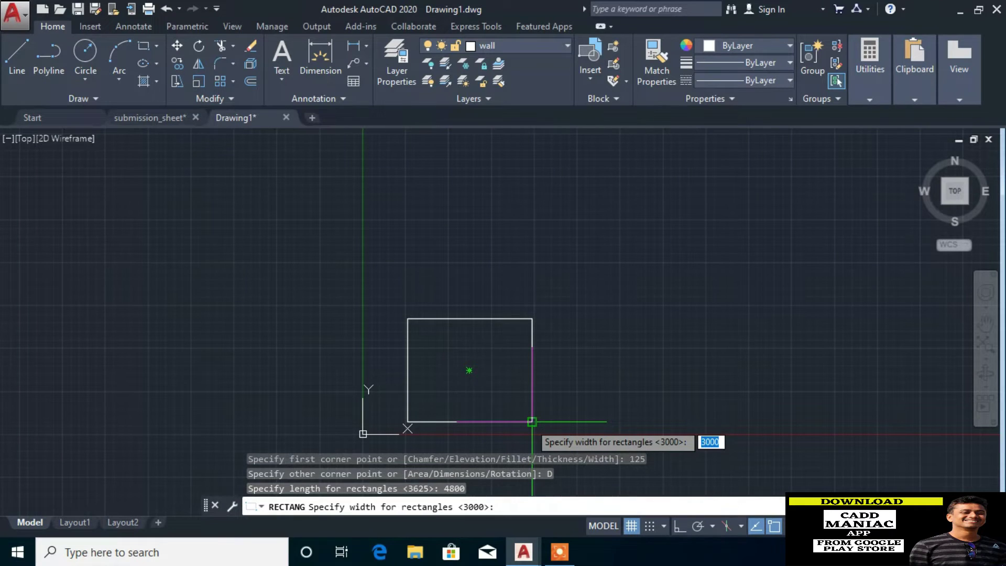
pyautogui.write('3150')
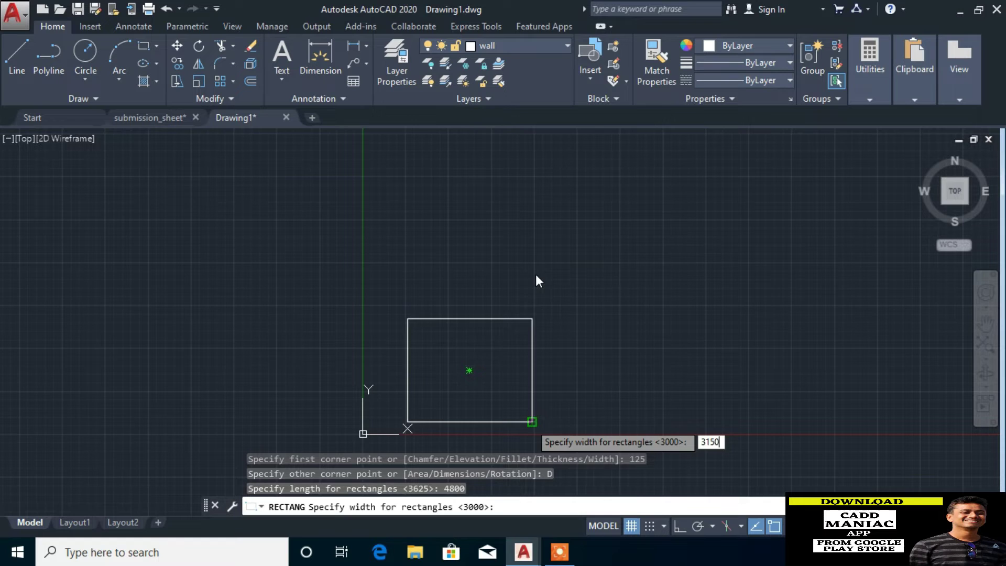
pyautogui.press('Return')
pyautogui.scroll(4, 488, 229)
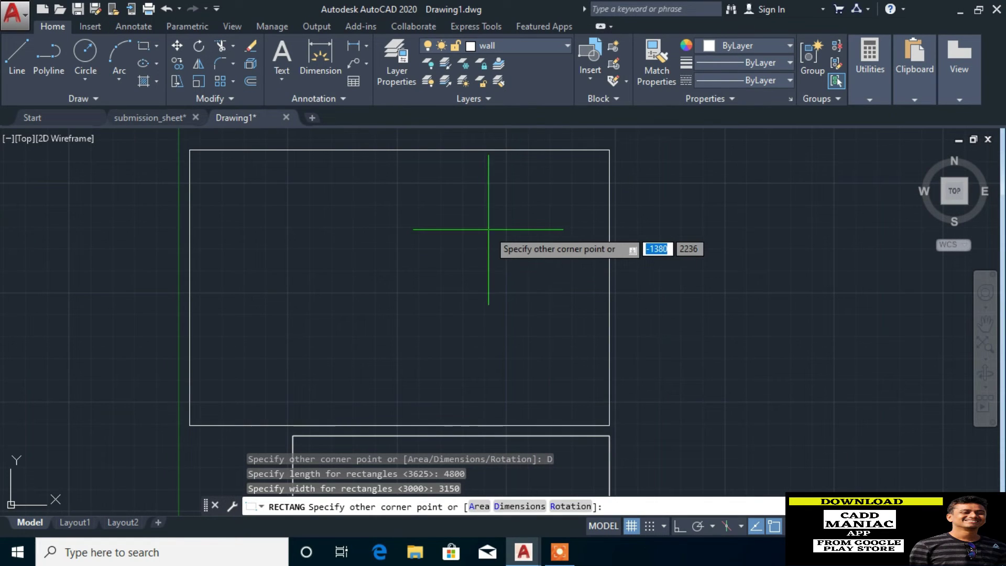
pyautogui.click(489, 229)
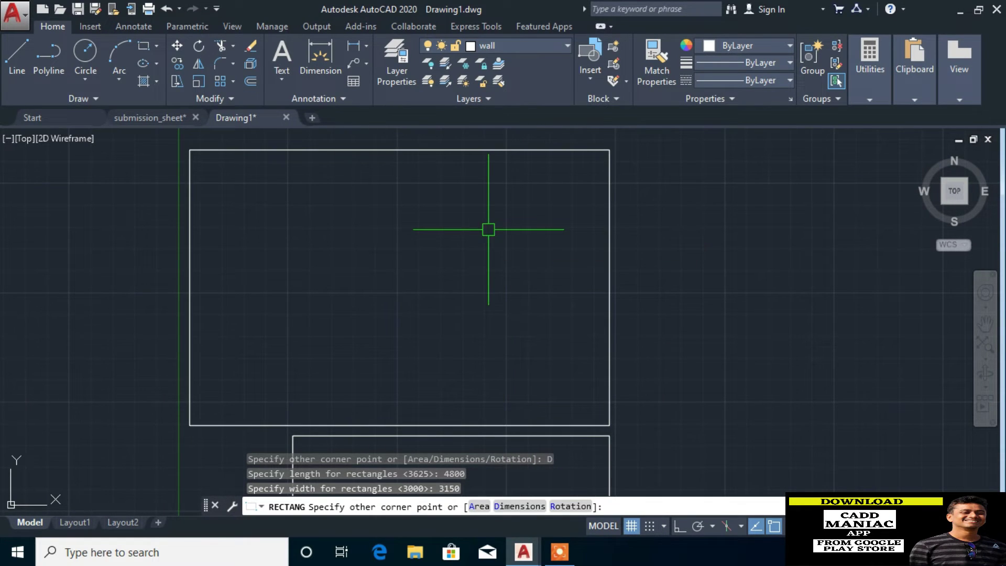
pyautogui.scroll(-2, 691, 231)
pyautogui.scroll(-4, 565, 234)
pyautogui.scroll(5, 512, 346)
pyautogui.scroll(3, 519, 341)
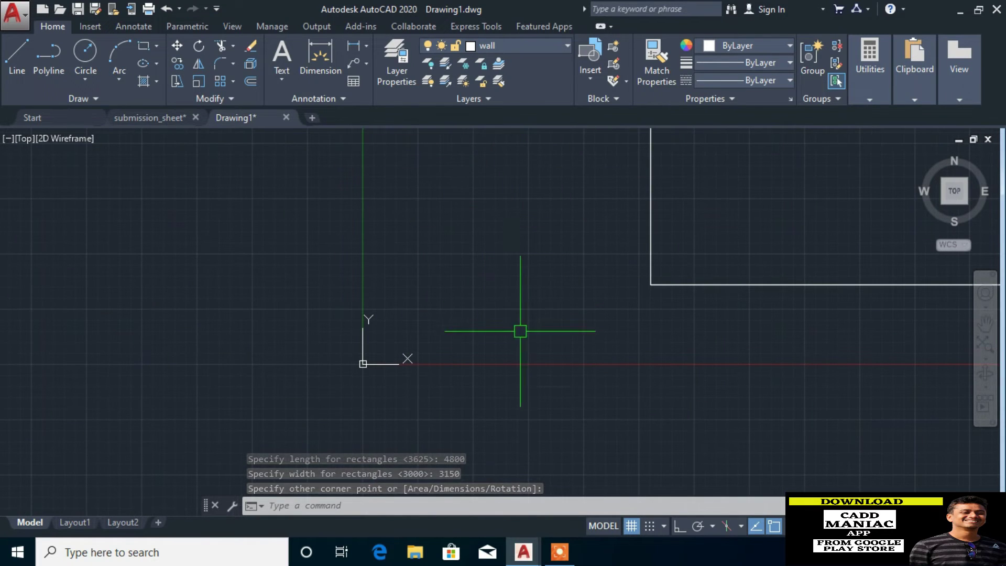
pyautogui.press('Return')
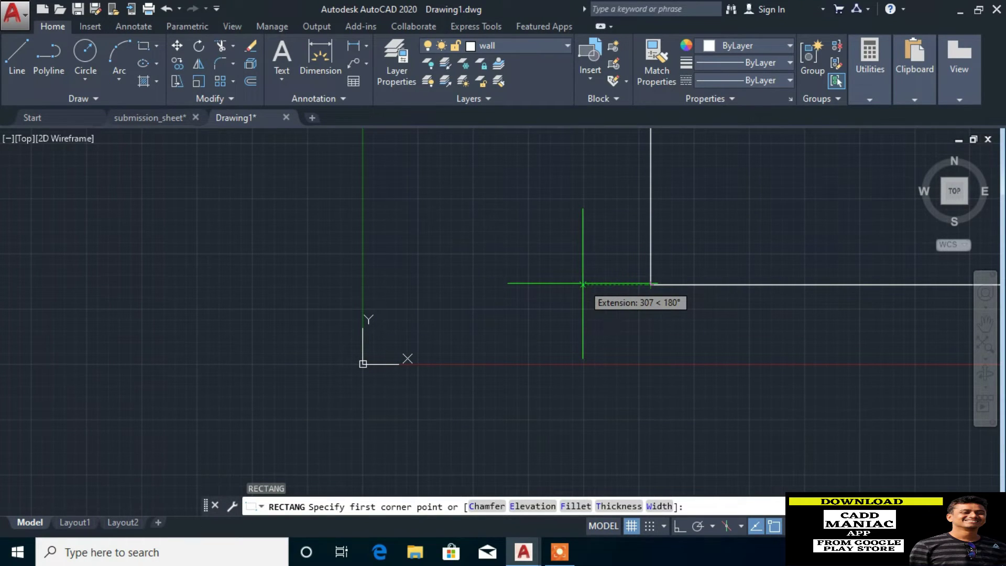
# Draw a 2500 × 3000 rectangle offset 125 to the left of the first room
pyautogui.write('125')
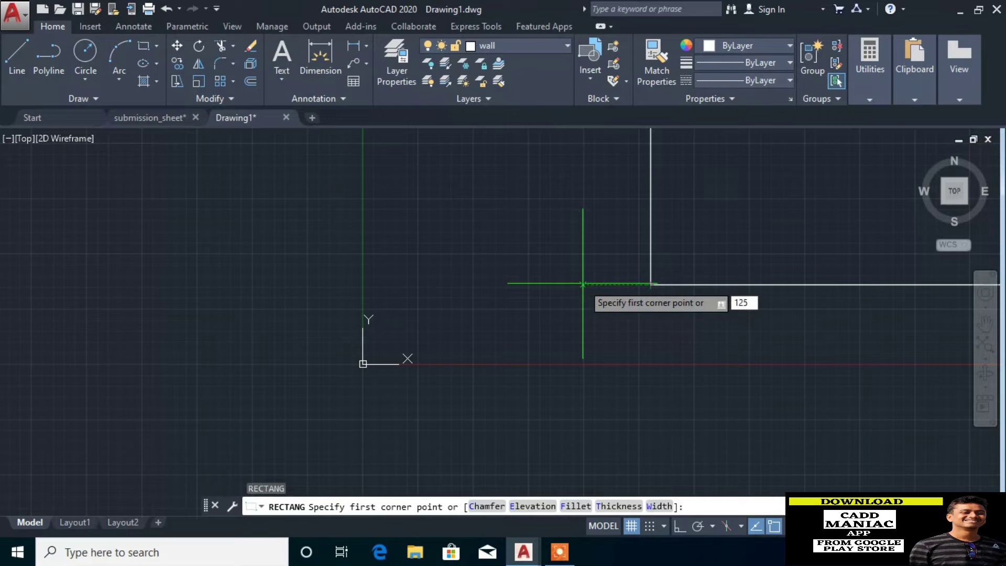
pyautogui.press('Return')
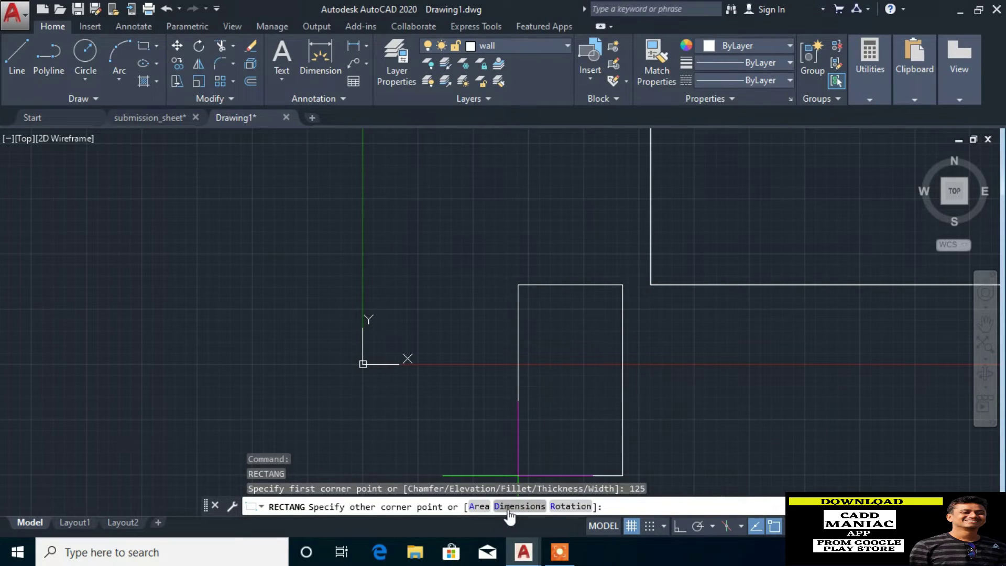
pyautogui.click(521, 506)
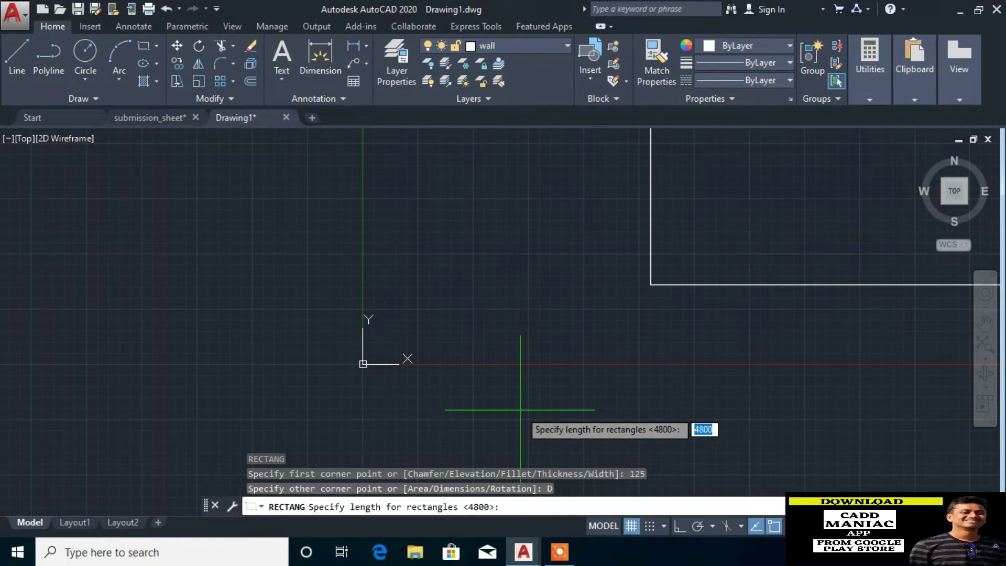
pyautogui.write('2500')
pyautogui.press('Return')
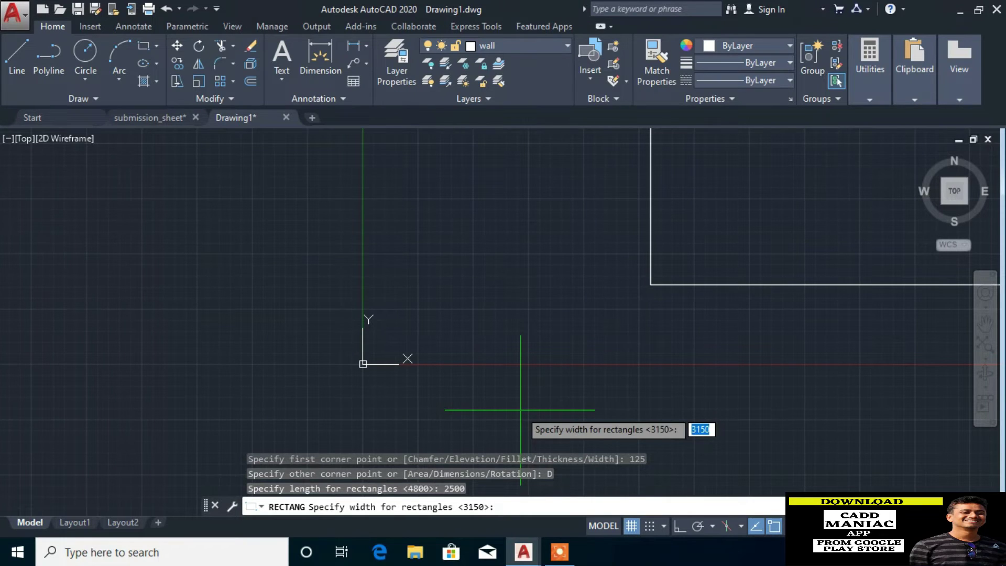
pyautogui.write('30')
pyautogui.press('Return')
pyautogui.scroll(-3, 524, 408)
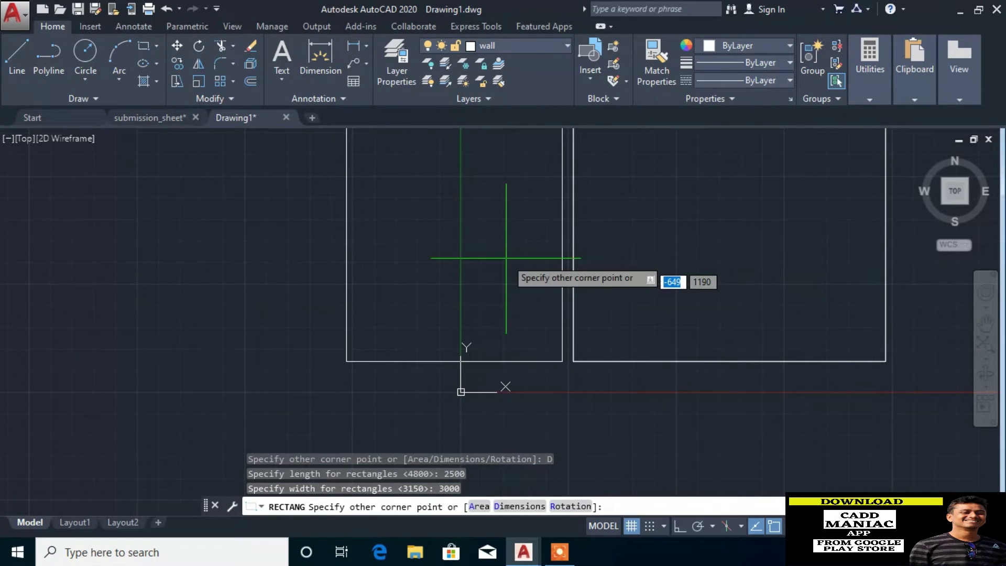
pyautogui.click(505, 214)
pyautogui.scroll(-4, 536, 397)
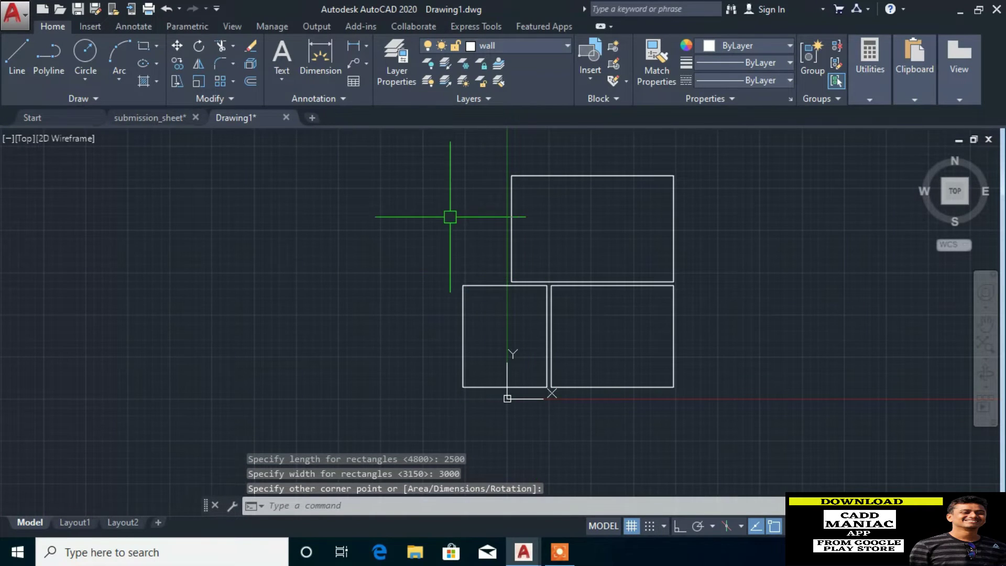
pyautogui.scroll(4, 449, 216)
# Draw a 1325 × 3150 rectangle offset 125, left of the 4800-wide room
pyautogui.write('rec')
pyautogui.press('Return')
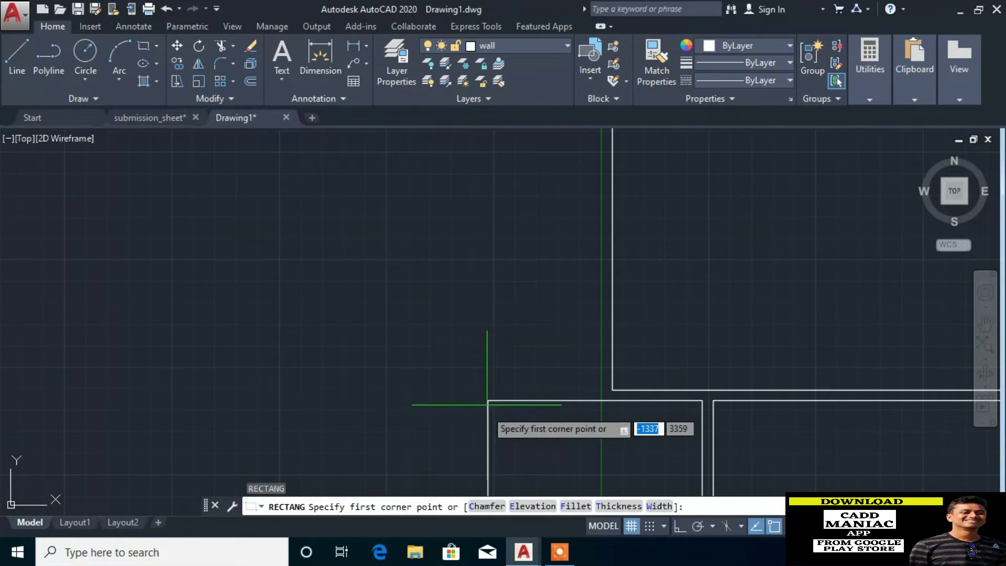
pyautogui.write('125')
pyautogui.press('Return')
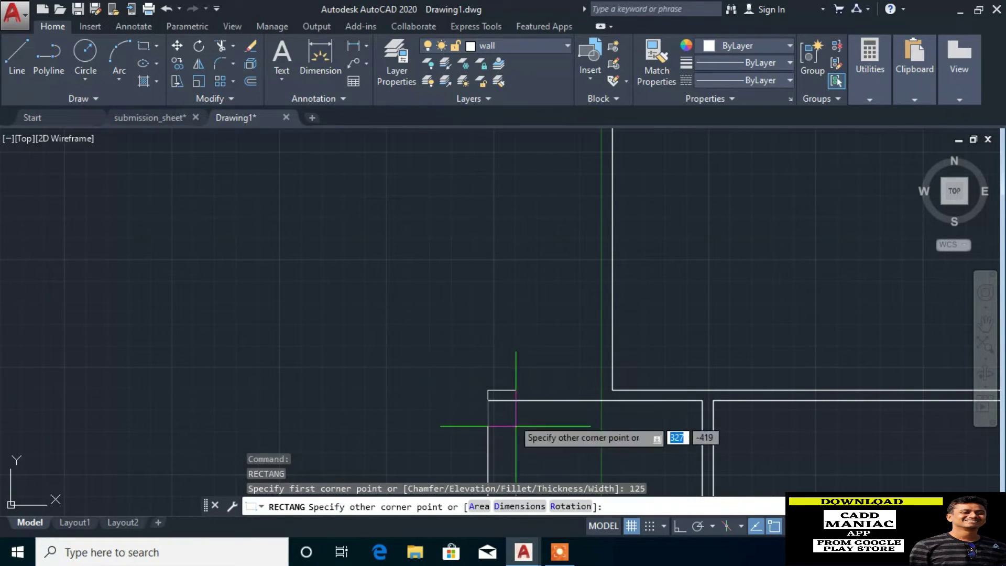
pyautogui.click(520, 506)
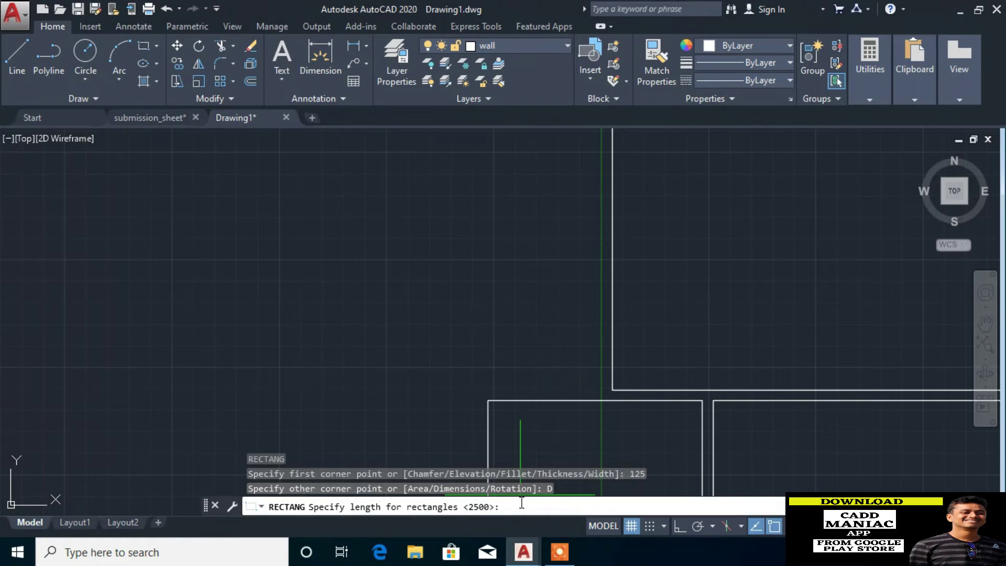
pyautogui.write('1325')
pyautogui.press('Return')
pyautogui.write('150')
pyautogui.press('Return')
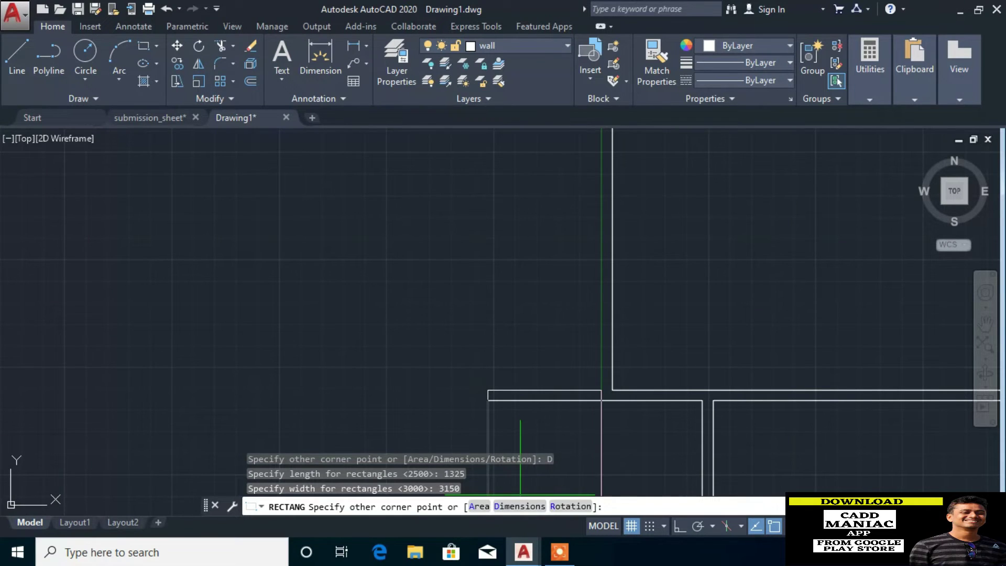
pyautogui.click(545, 218)
pyautogui.scroll(-2, 471, 427)
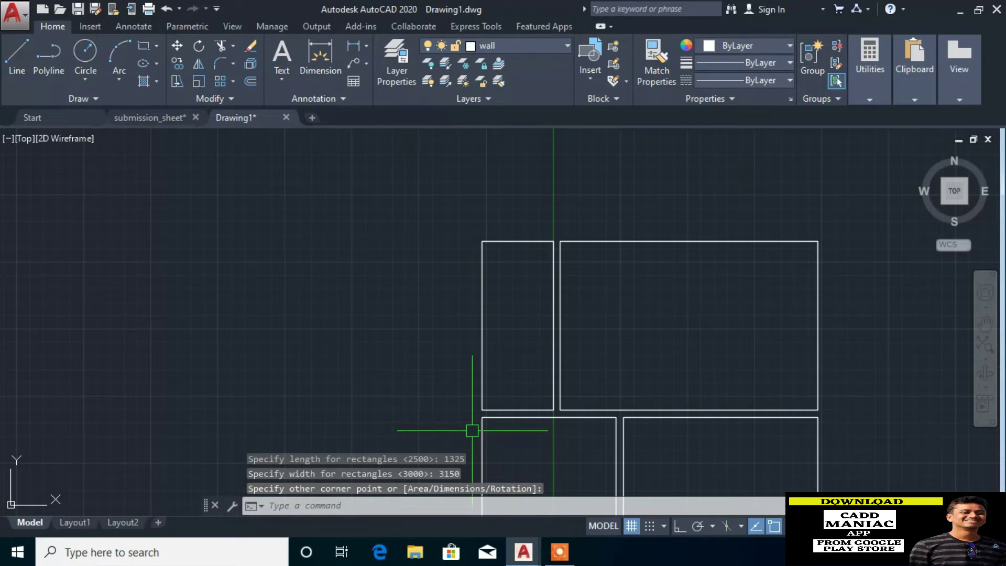
pyautogui.scroll(-2, 529, 401)
pyautogui.press('Return')
# Draw a 4000 × 3200 rectangle 125 above the existing rooms, aligned to their left edge
pyautogui.scroll(4, 531, 282)
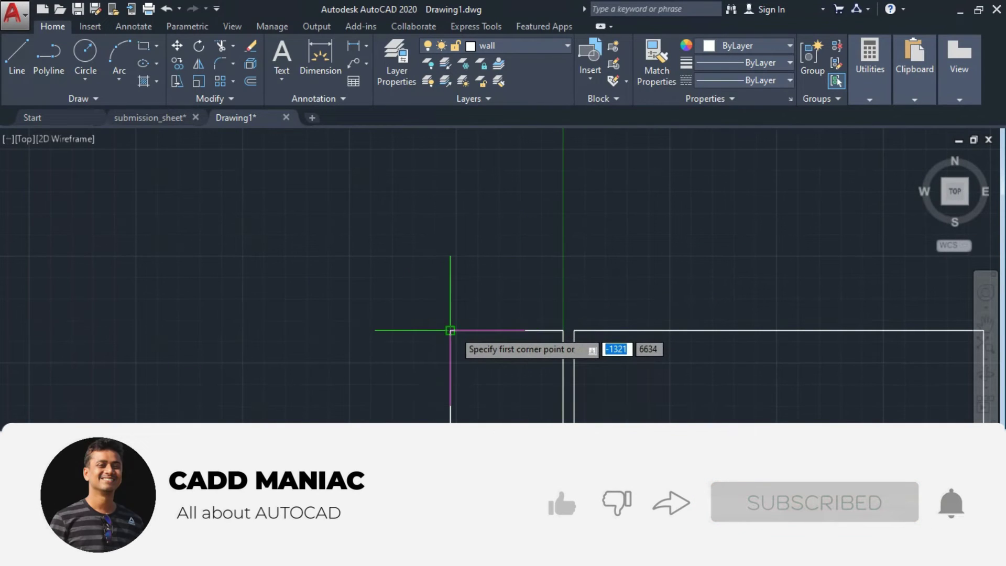
pyautogui.write('125')
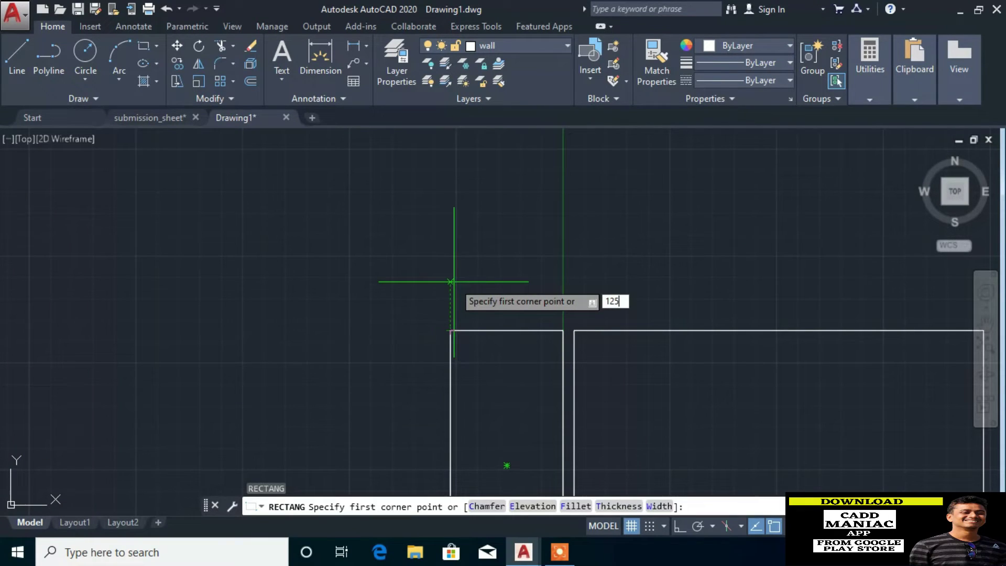
pyautogui.press('Return')
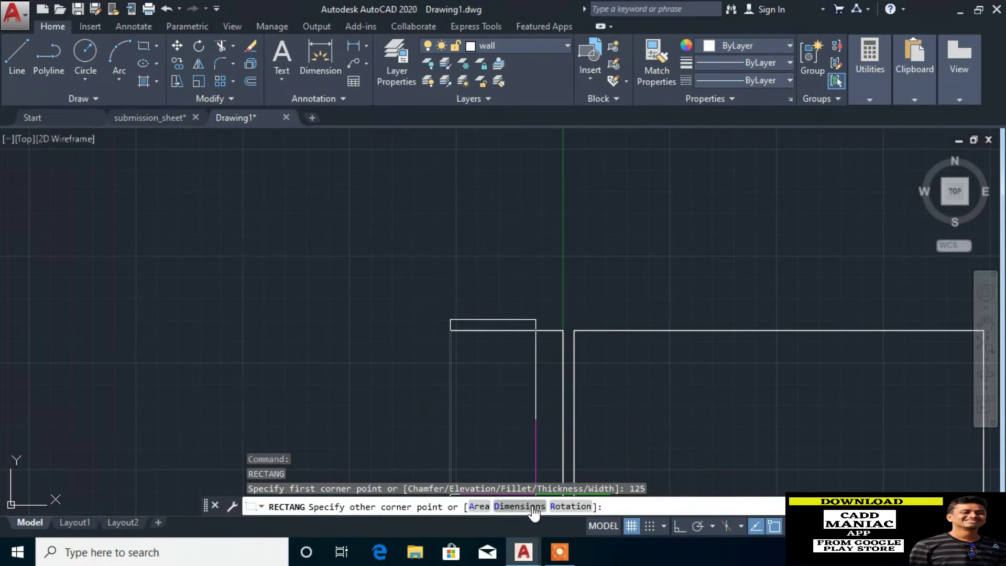
pyautogui.write('d')
pyautogui.press('Return')
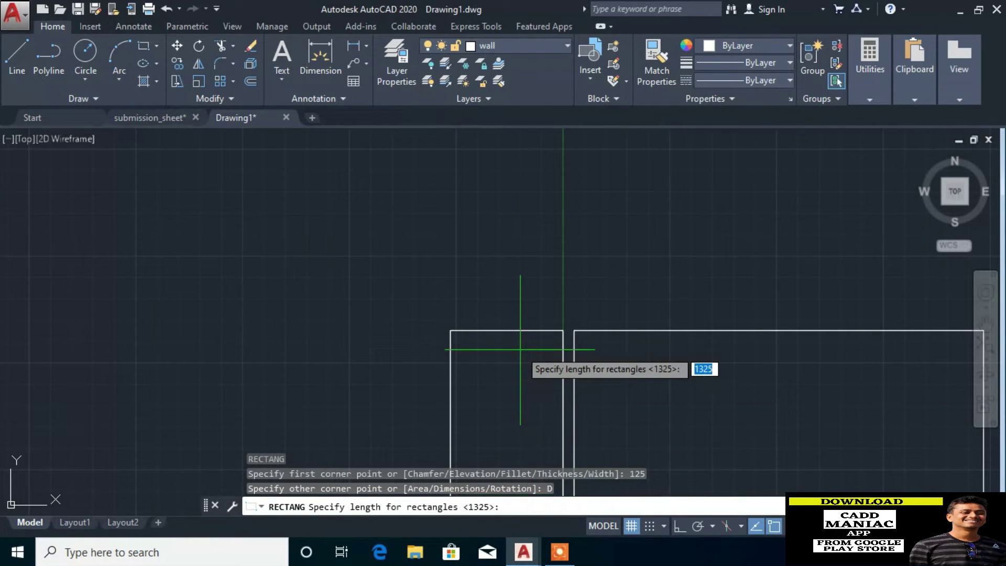
pyautogui.write('4000')
pyautogui.press('Return')
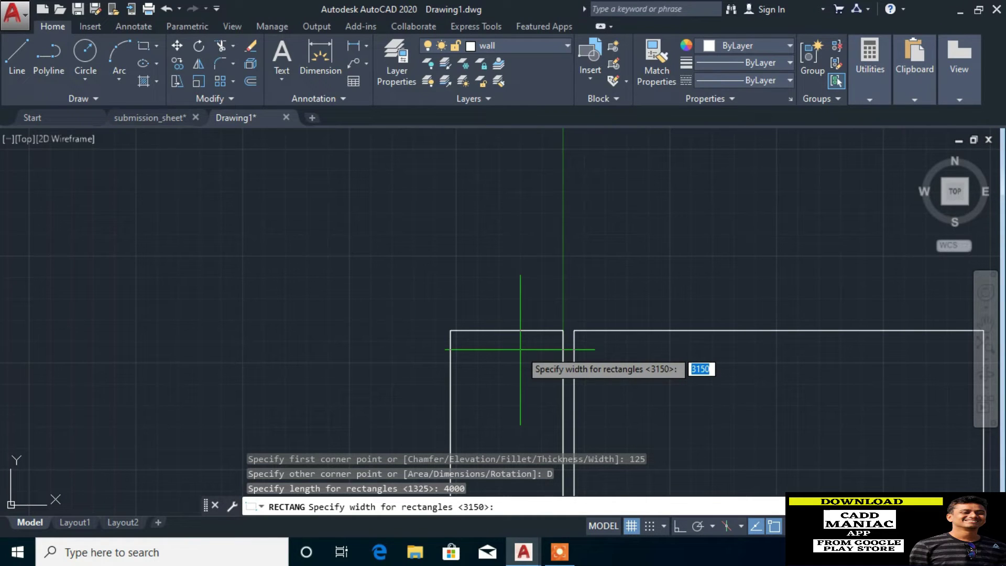
pyautogui.write('32')
pyautogui.press('Return')
pyautogui.scroll(-2, 521, 350)
pyautogui.scroll(-2, 520, 350)
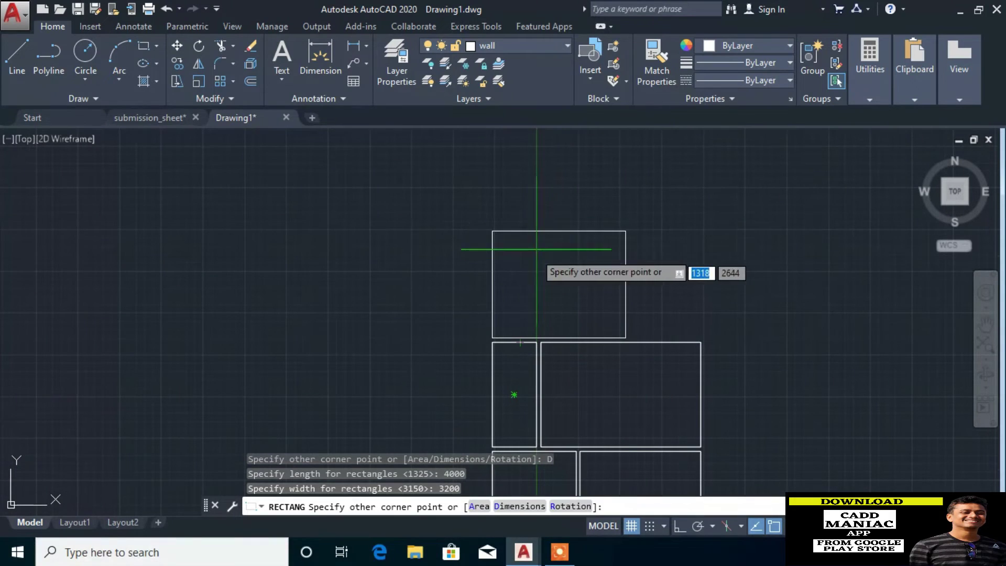
pyautogui.click(544, 215)
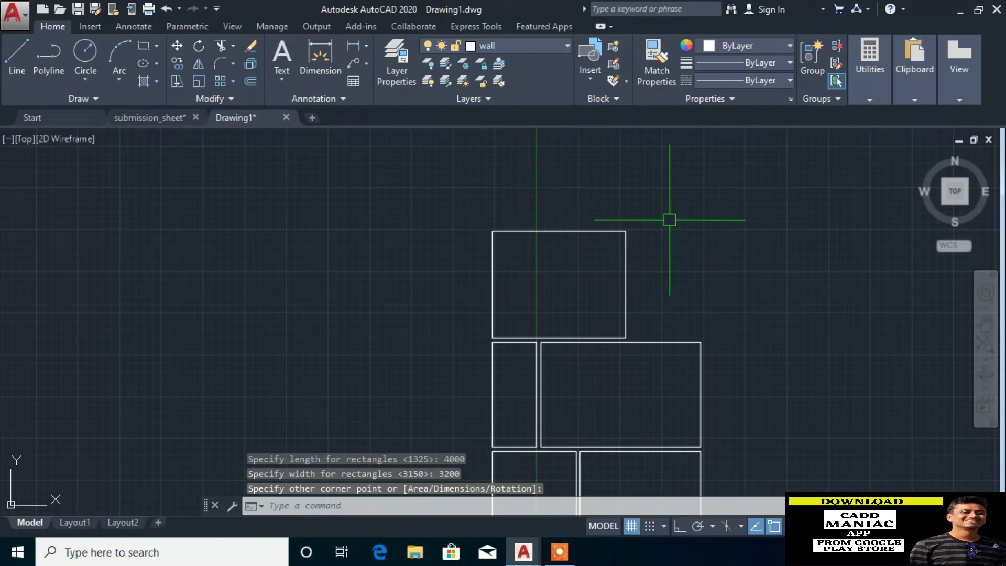
pyautogui.scroll(2, 664, 235)
# Draw a 1650 × 2000 rectangle 125 to the right of the 4000 × 3200 room
pyautogui.press('Return')
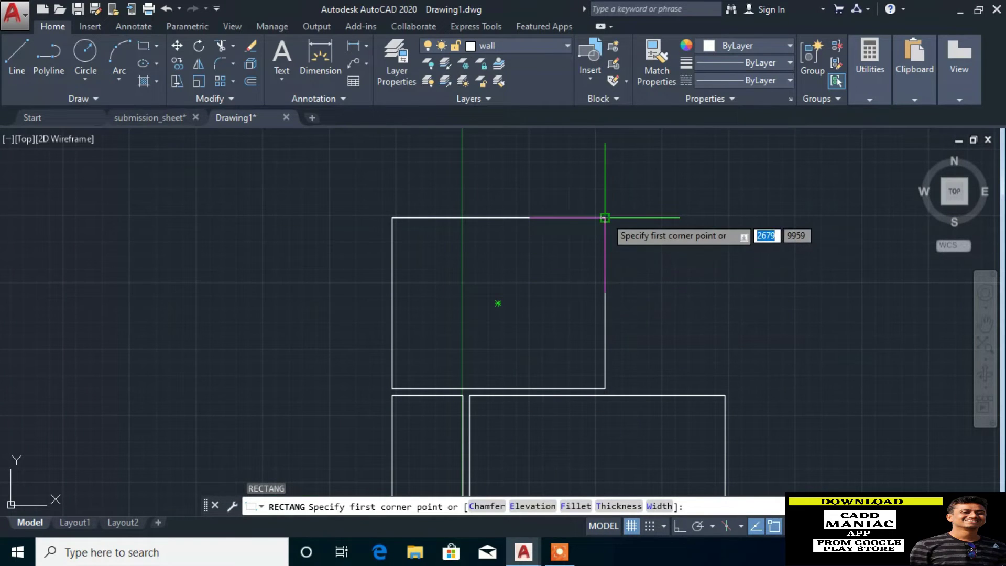
pyautogui.write('125')
pyautogui.press('Return')
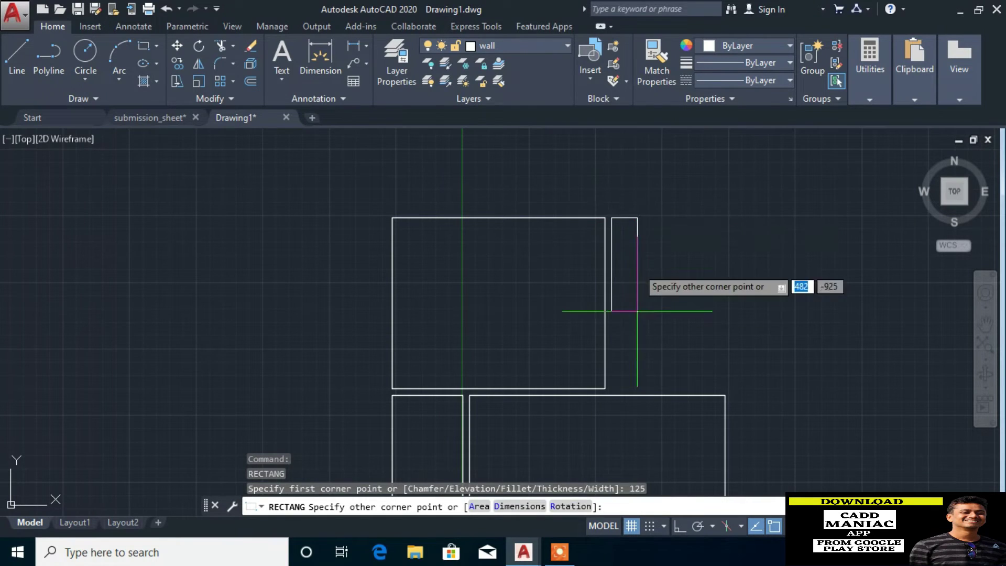
pyautogui.click(525, 512)
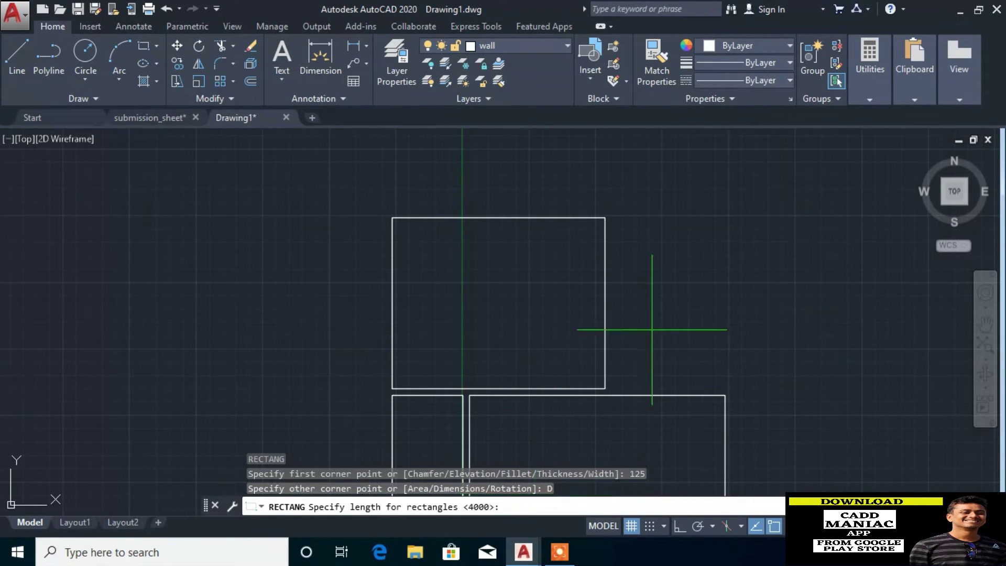
pyautogui.write('1650')
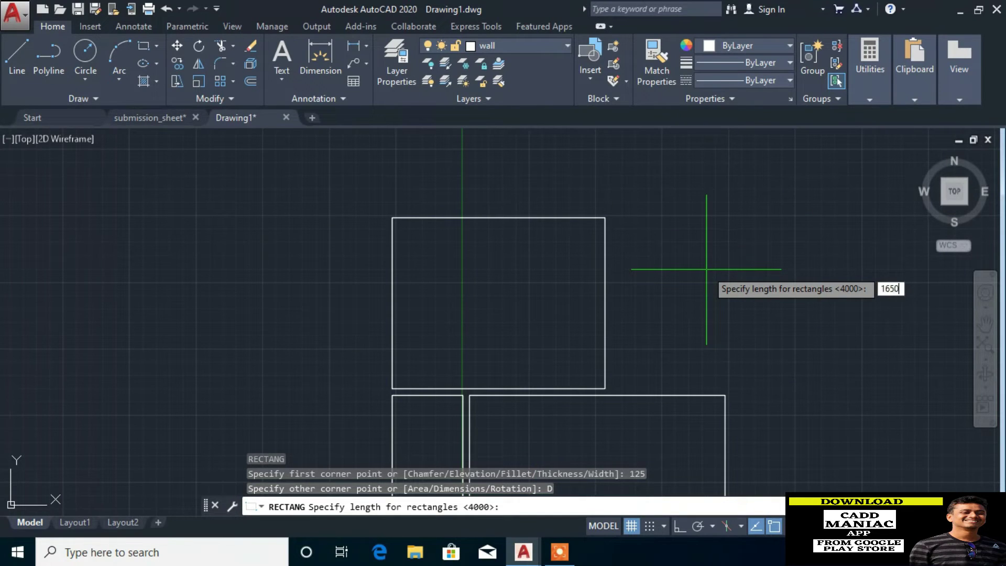
pyautogui.press('Return')
pyautogui.write('2000')
pyautogui.press('Return')
pyautogui.click(724, 339)
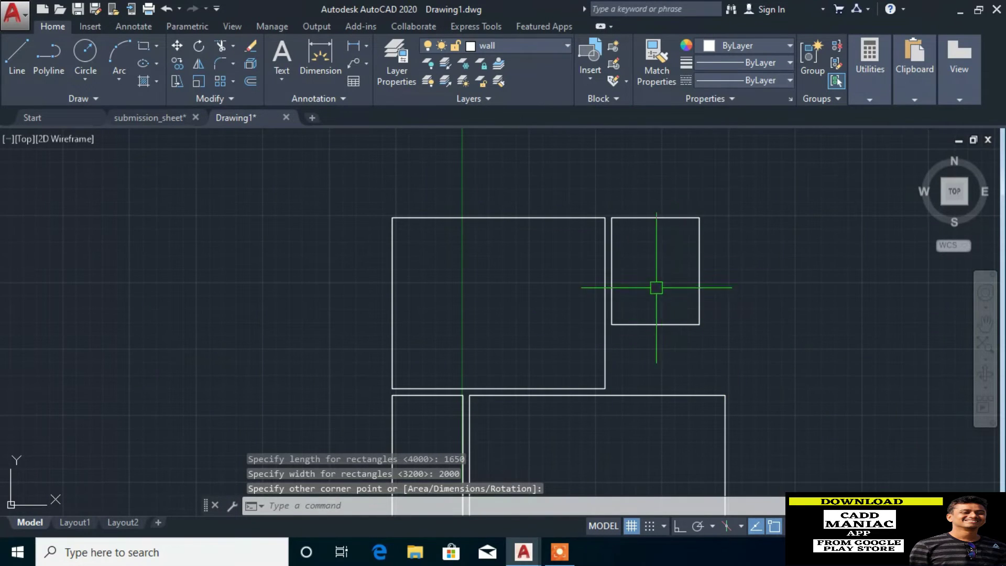
pyautogui.scroll(-2, 648, 261)
pyautogui.scroll(2, 618, 267)
pyautogui.scroll(2, 676, 262)
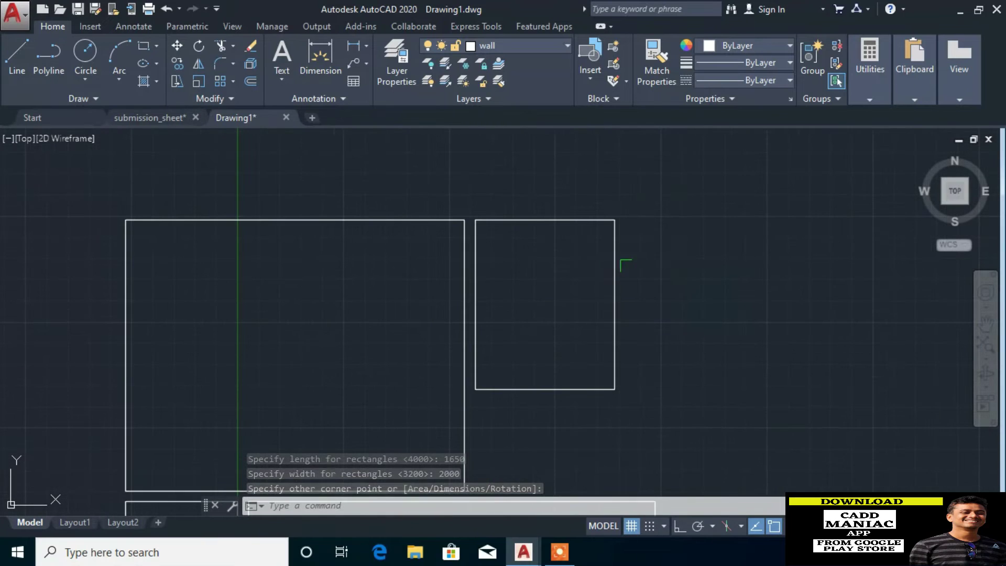
# Draw a second 1650 × 2000 rectangle 125 further right, reusing the same size
pyautogui.press('Return')
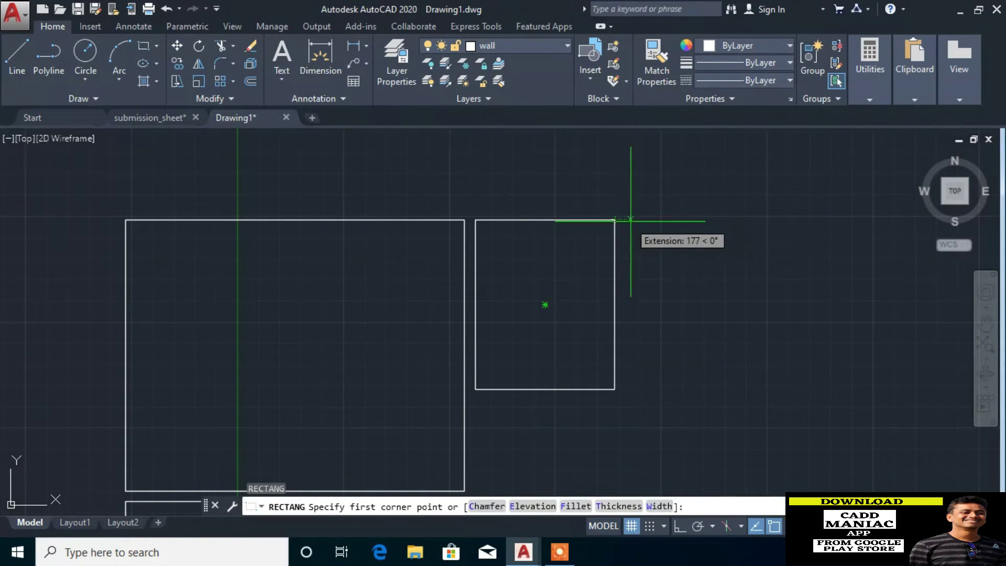
pyautogui.write('125')
pyautogui.press('Return')
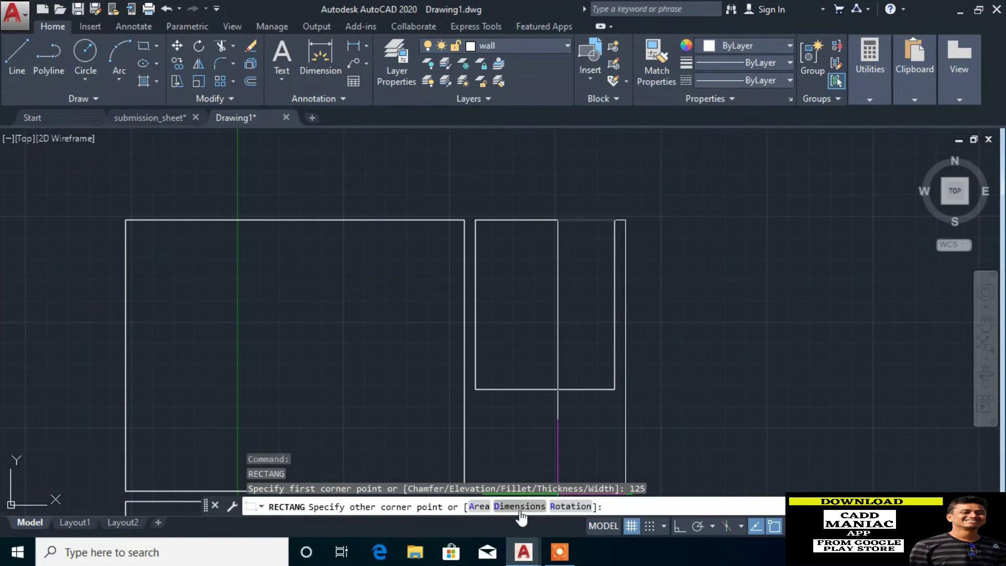
pyautogui.click(518, 506)
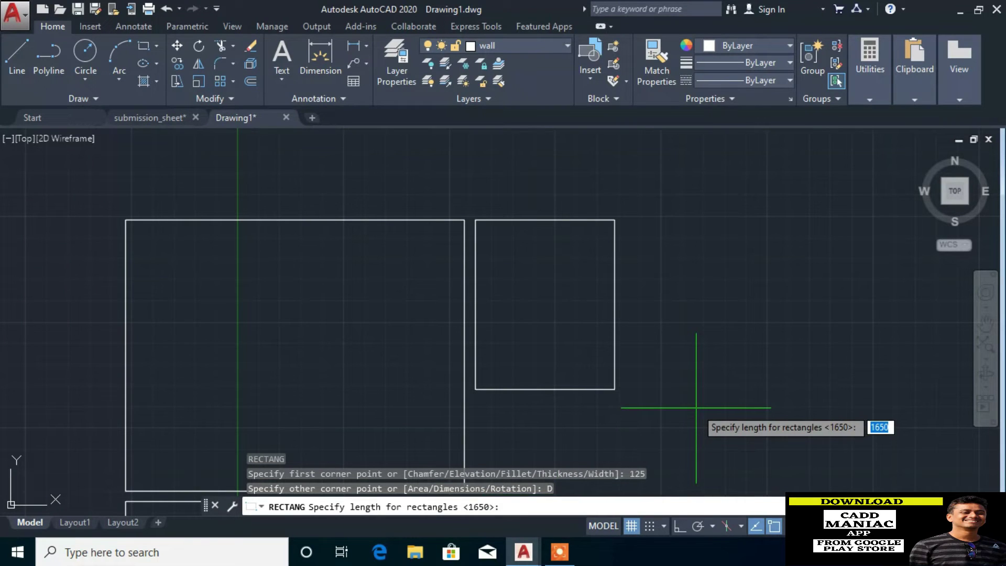
pyautogui.press('Return')
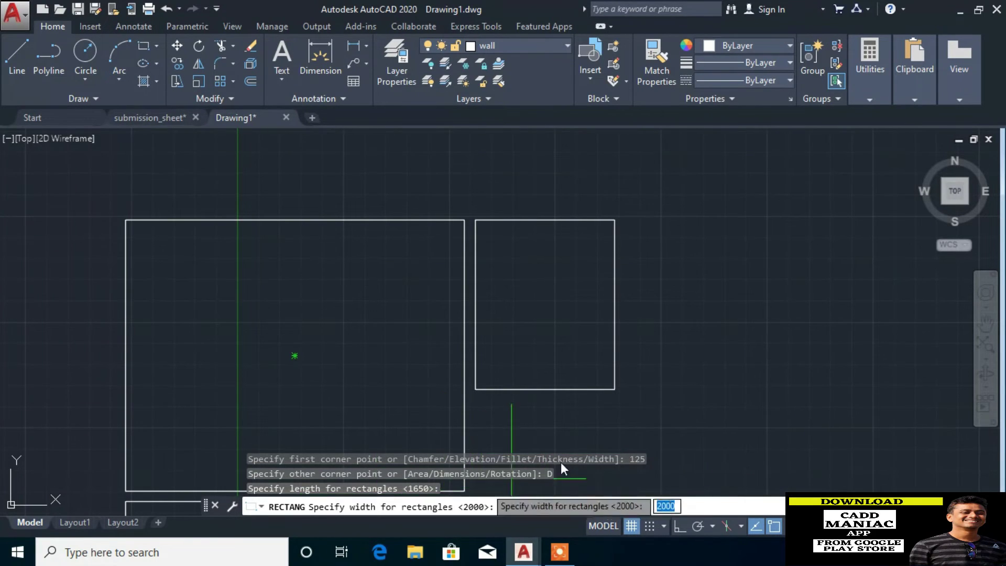
pyautogui.press('Return')
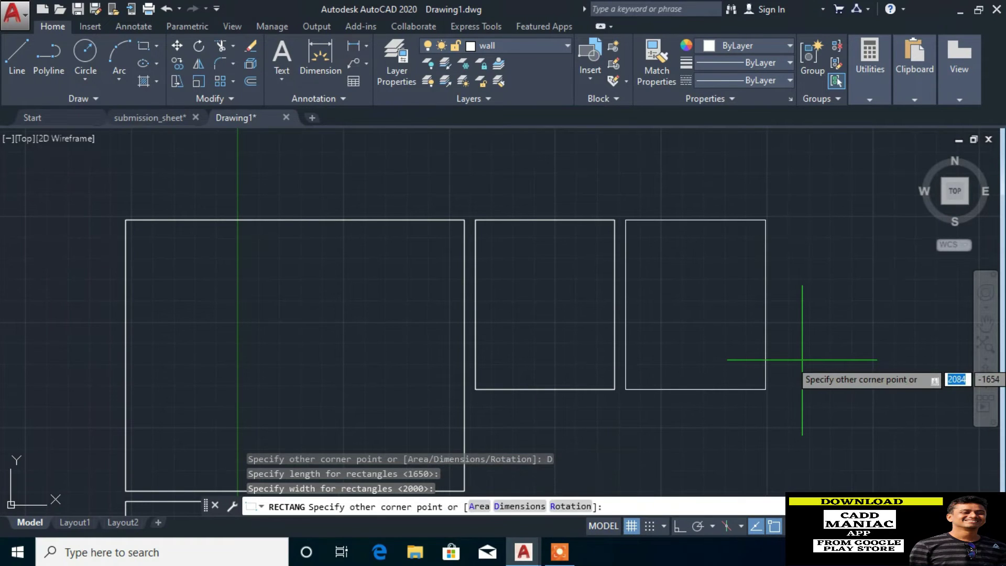
pyautogui.scroll(-2, 802, 360)
pyautogui.scroll(-2, 796, 349)
pyautogui.click(795, 344)
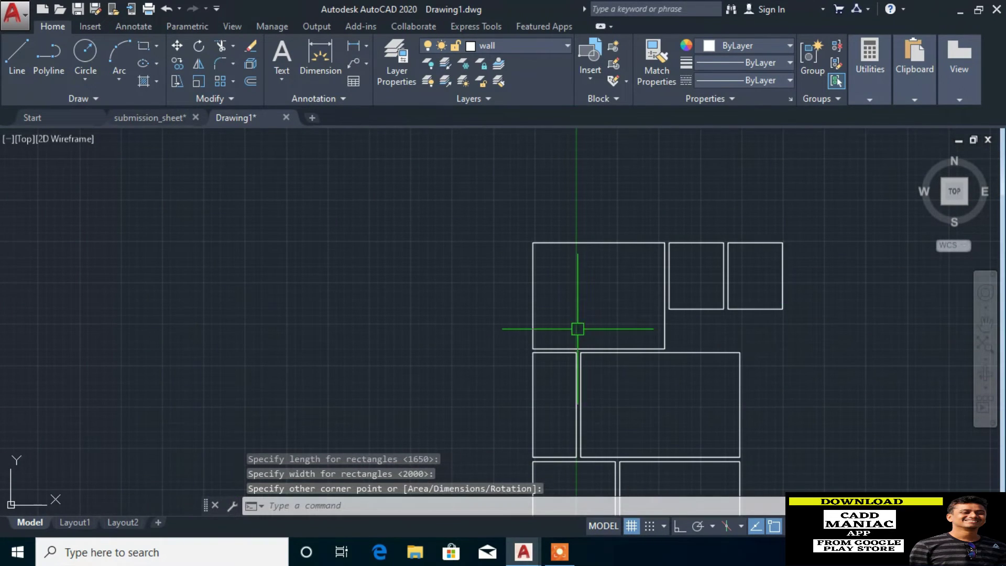
pyautogui.scroll(4, 733, 350)
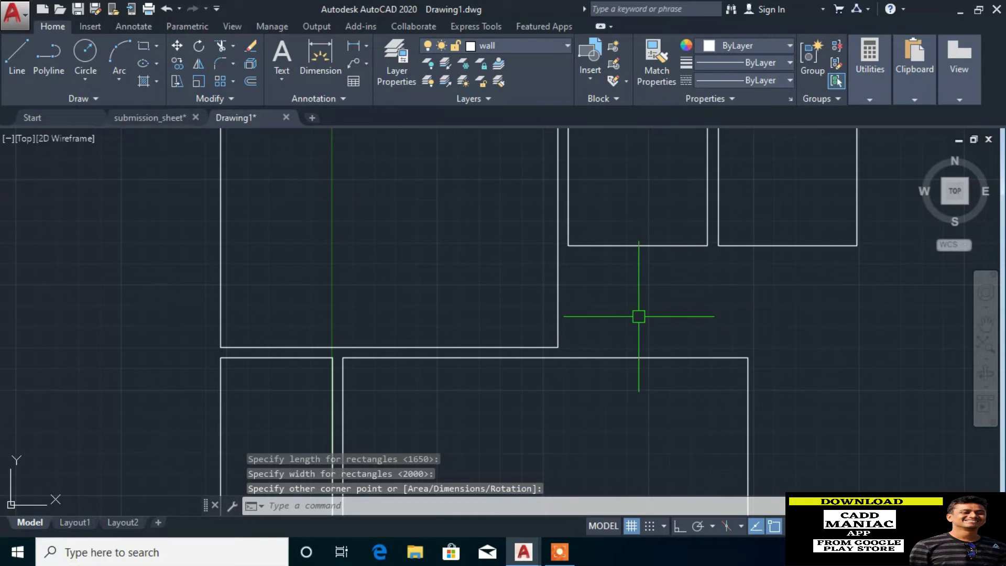
pyautogui.press('Return')
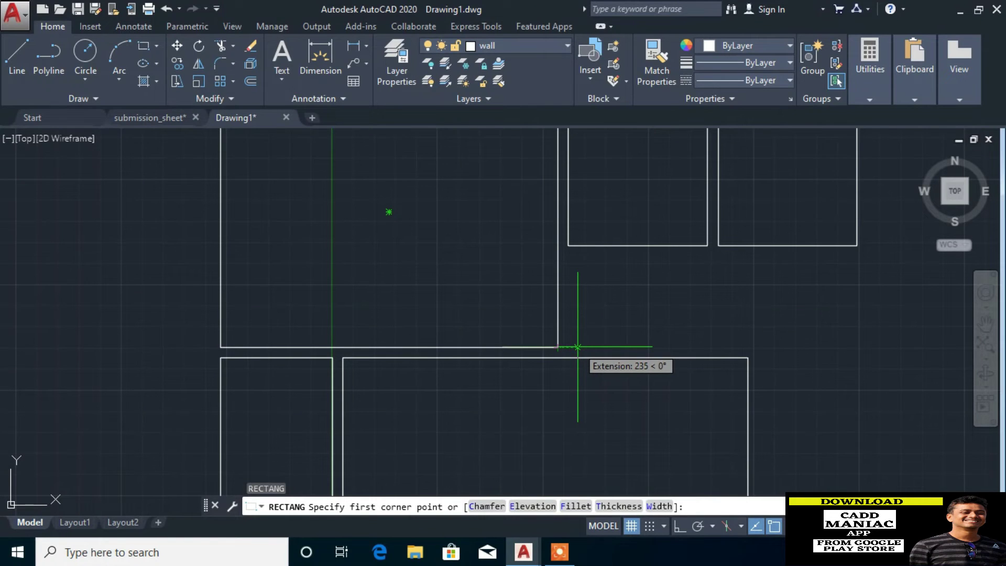
pyautogui.write('12')
pyautogui.press('Return')
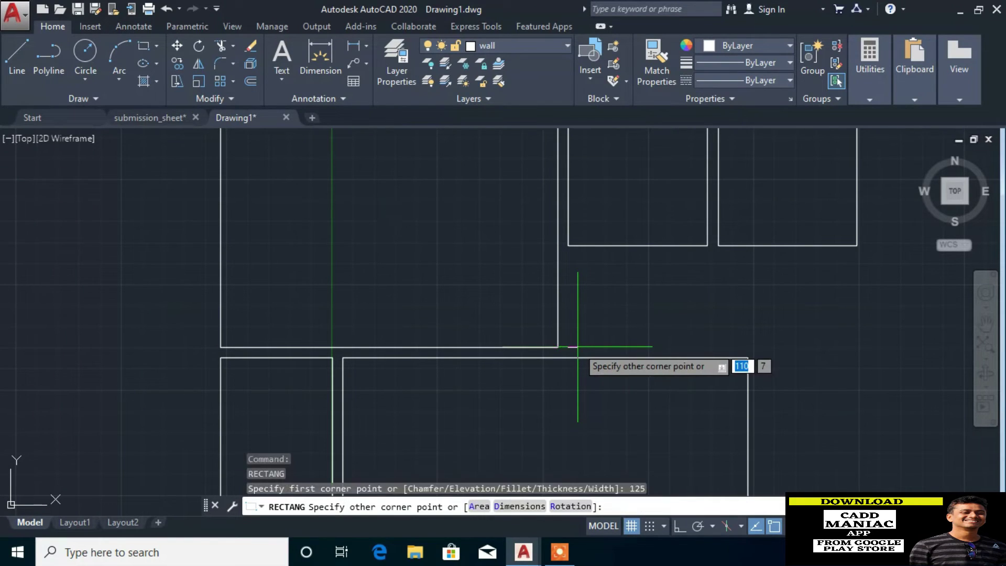
pyautogui.click(524, 506)
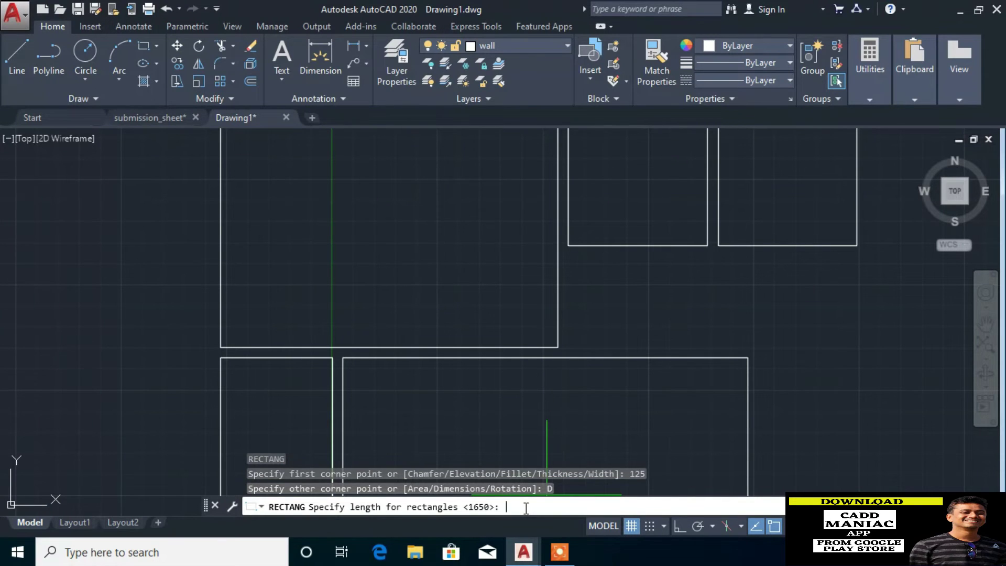
pyautogui.write('3425')
pyautogui.press('Return')
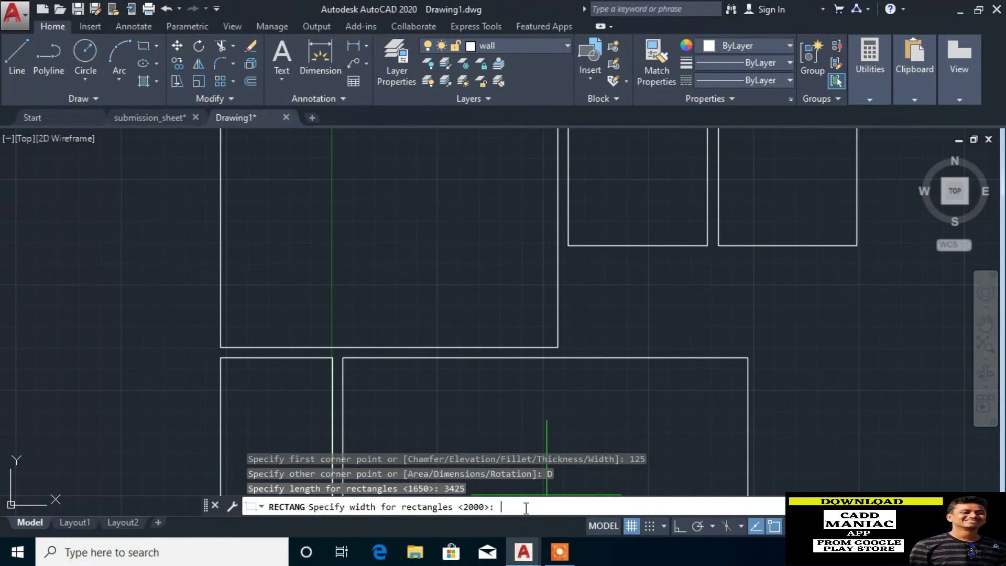
pyautogui.write('1075')
pyautogui.press('Return')
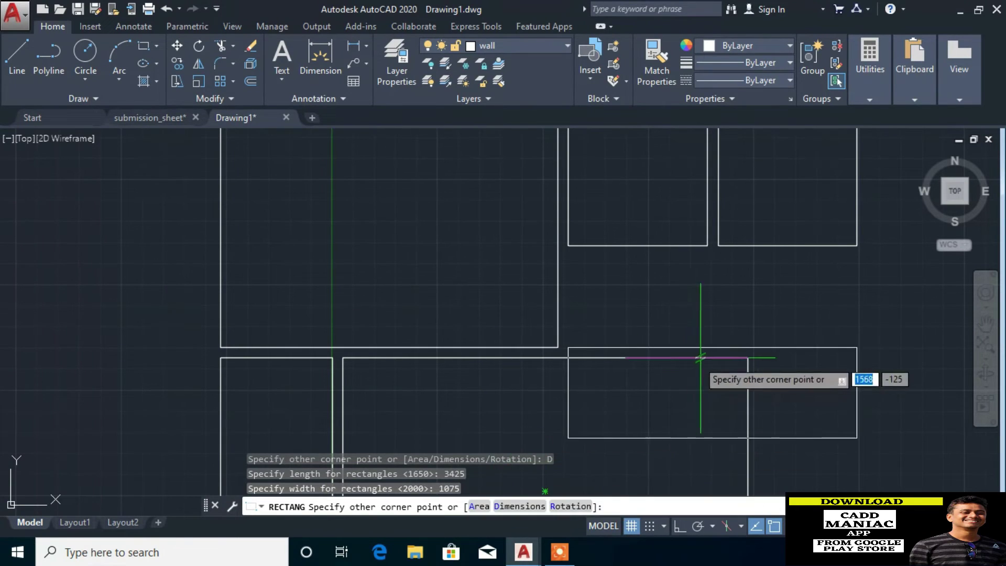
pyautogui.click(722, 295)
pyautogui.scroll(-2, 550, 262)
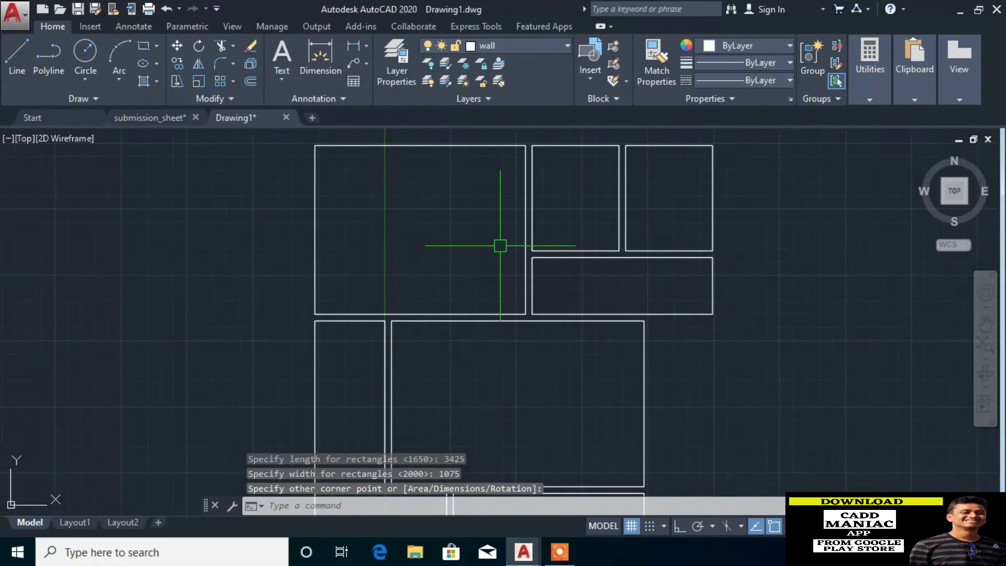
pyautogui.scroll(-4, 503, 314)
pyautogui.scroll(4, 507, 333)
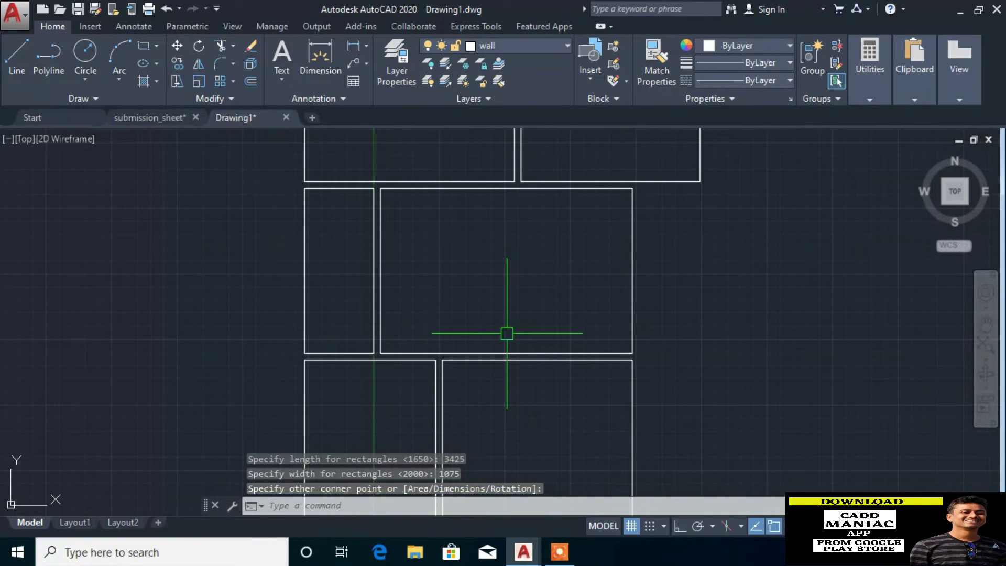
pyautogui.scroll(-2, 579, 409)
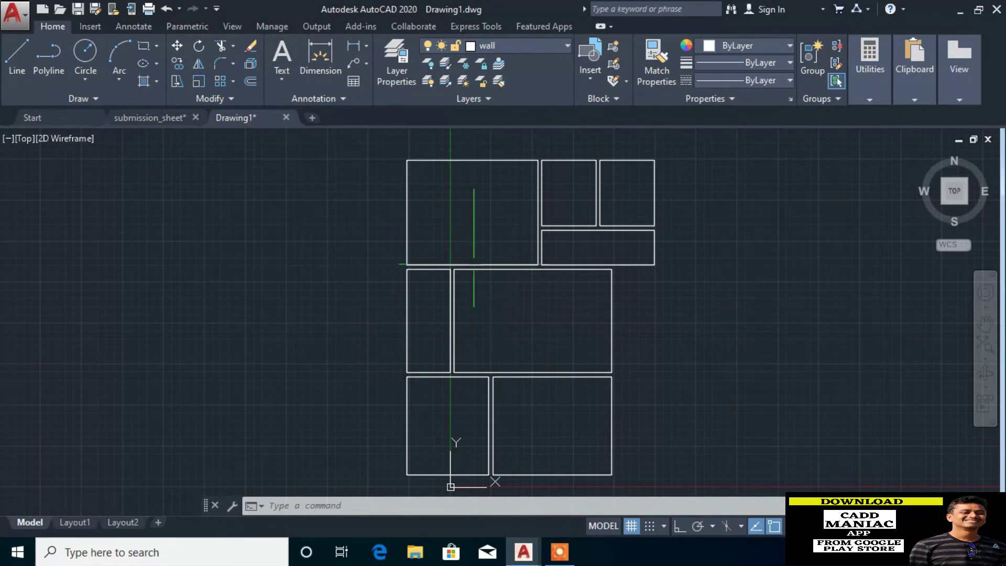
pyautogui.scroll(2, 489, 181)
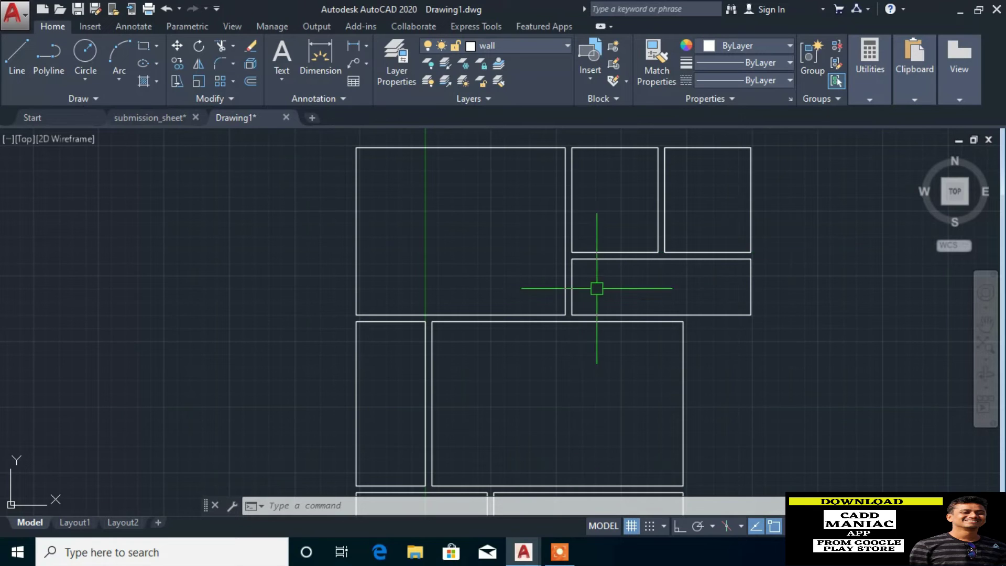
pyautogui.scroll(-2, 273, 236)
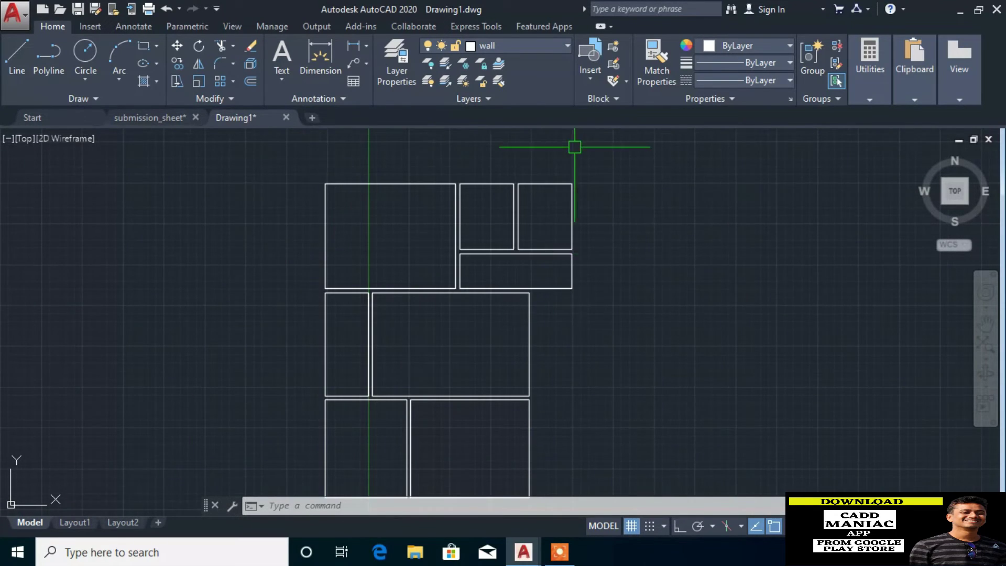
pyautogui.scroll(-2, 574, 151)
pyautogui.scroll(4, 555, 164)
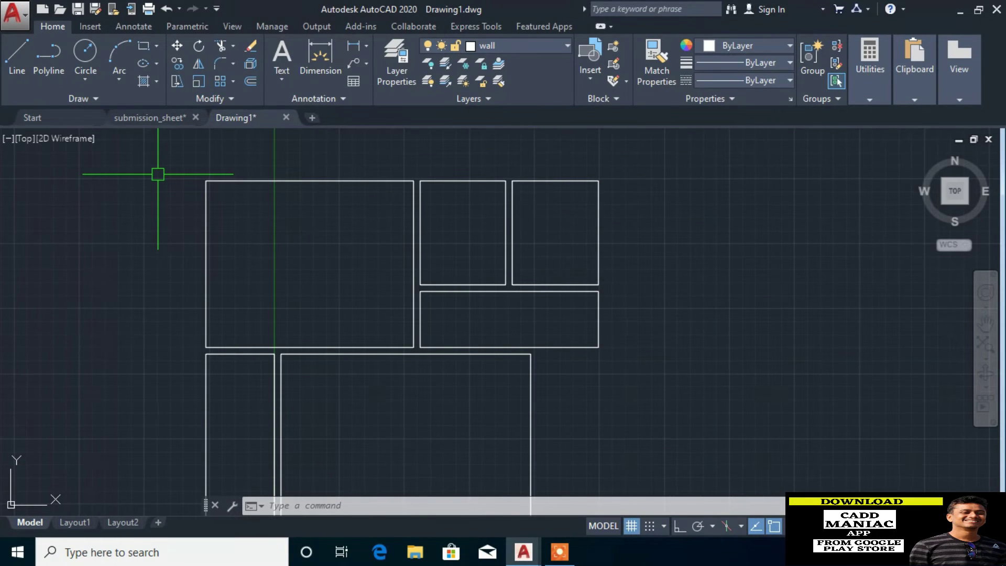
# Start a new wall line 250 units off the outer-wall corner
pyautogui.write('l')
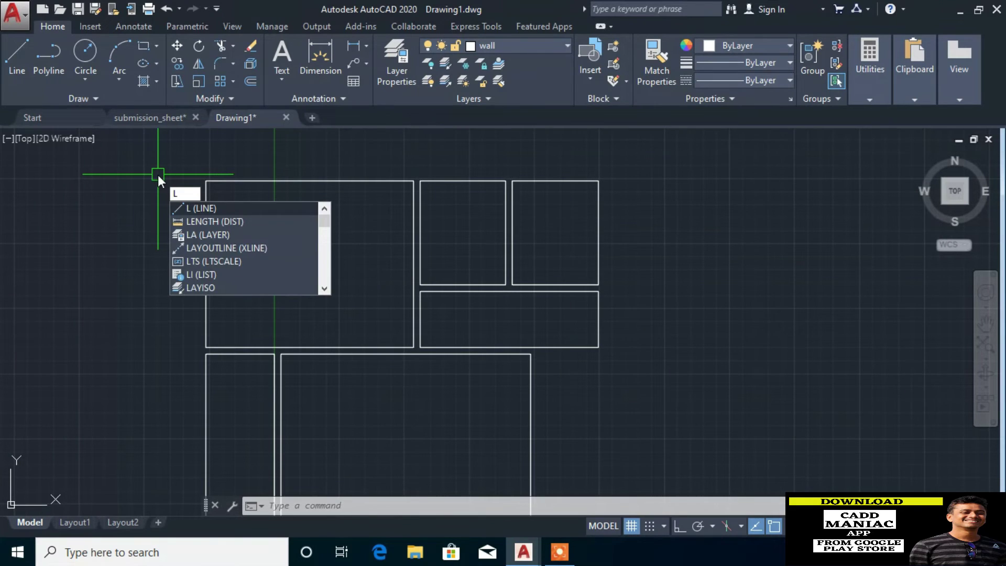
pyautogui.press('Return')
pyautogui.scroll(4, 612, 157)
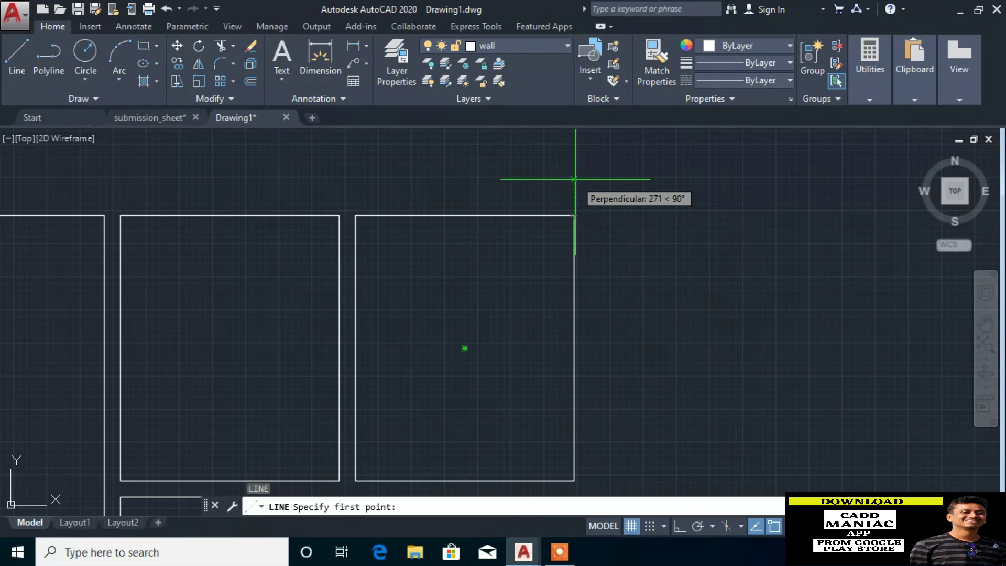
pyautogui.write('250')
pyautogui.press('Return')
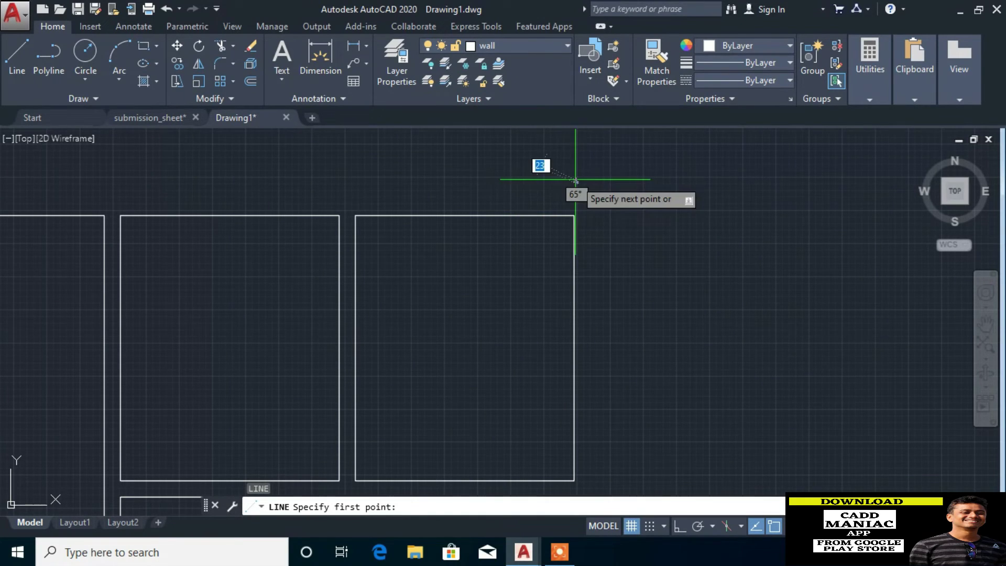
pyautogui.scroll(-2, 576, 180)
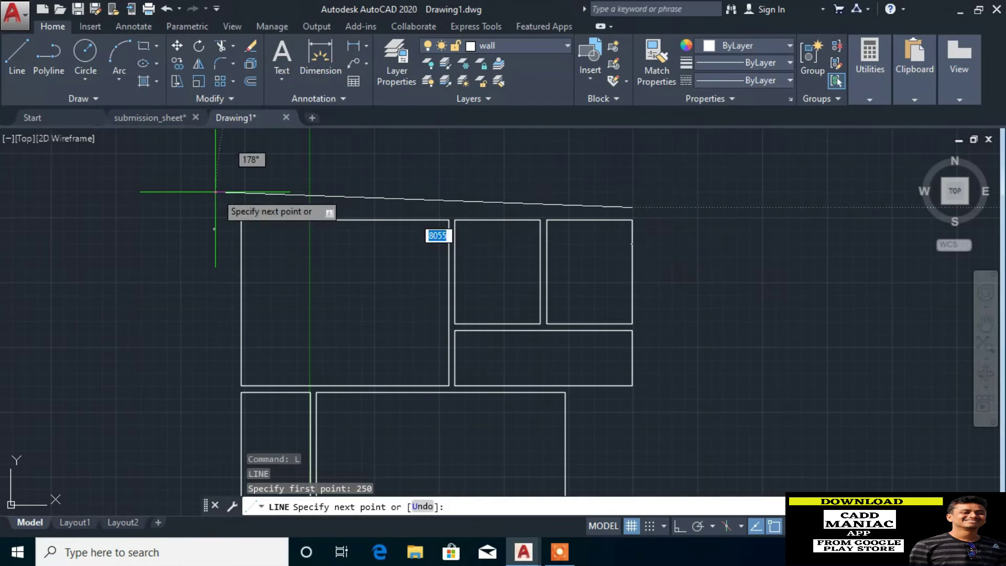
pyautogui.scroll(2, 220, 212)
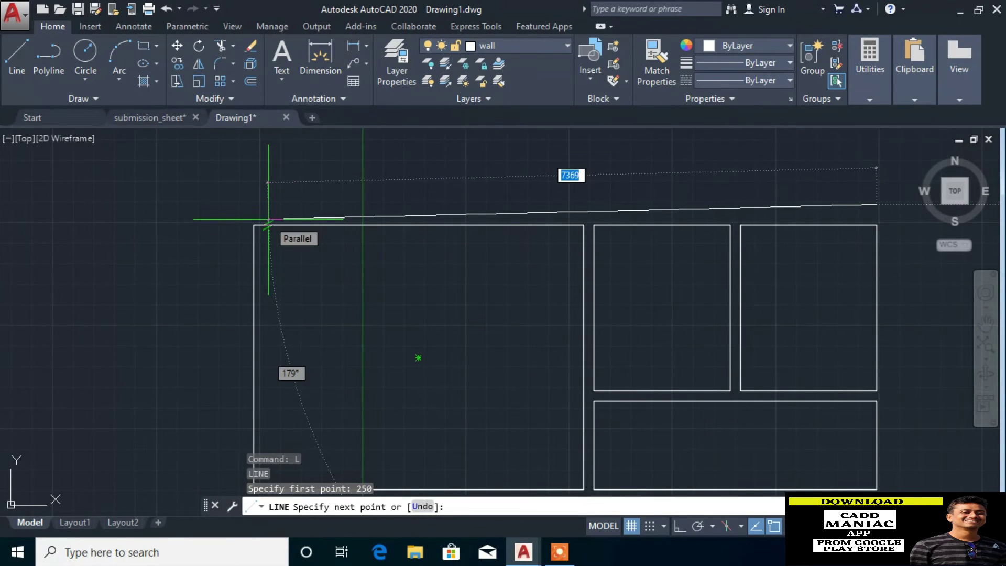
# With Ortho on, draw a 250-unit segment of the top outer wall
pyautogui.click(680, 529)
pyautogui.scroll(4, 218, 181)
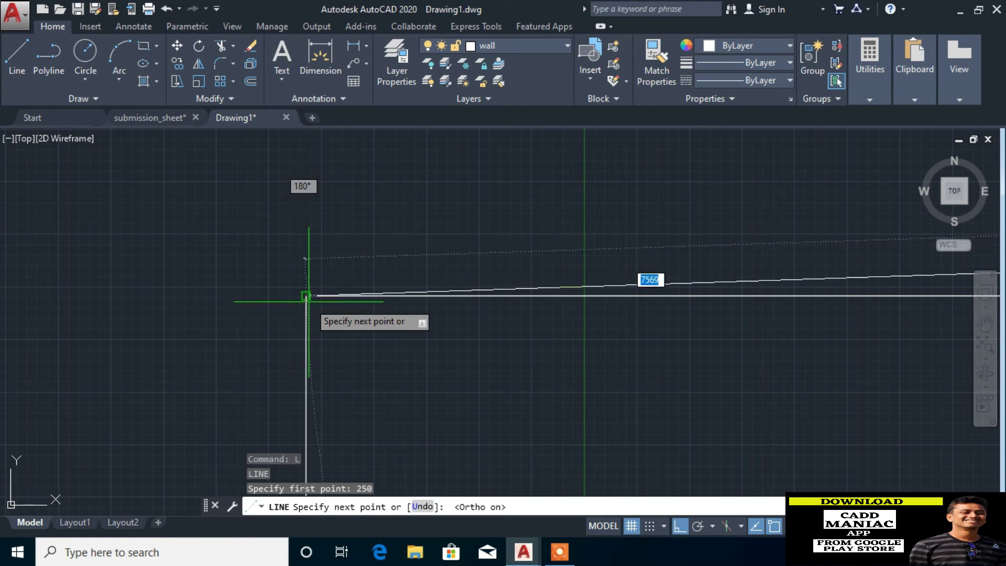
pyautogui.click(308, 243)
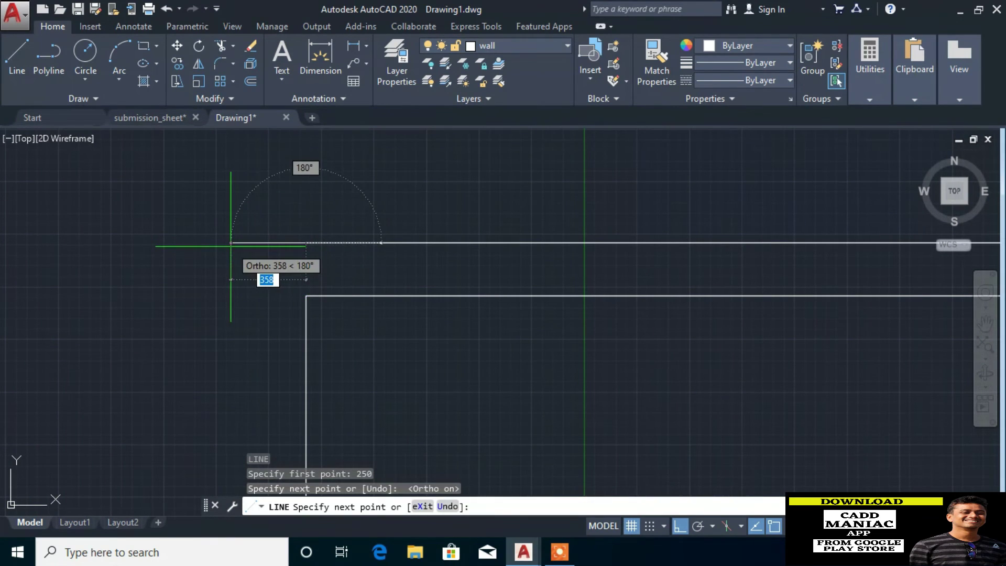
pyautogui.write('250')
pyautogui.press('Return')
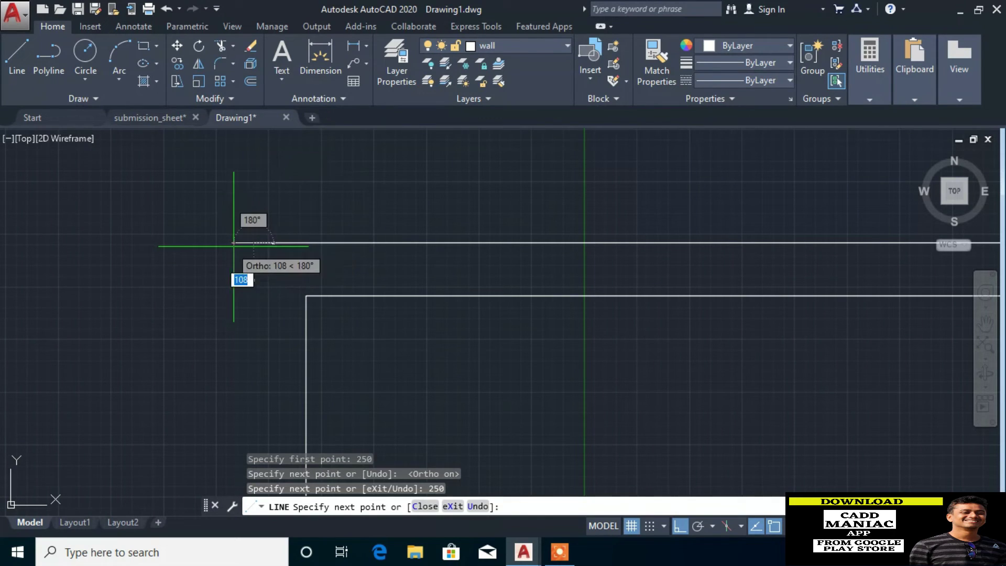
# Extend the outer wall 250 units down from the bottom-left corner
pyautogui.scroll(-2, 233, 245)
pyautogui.scroll(-3, 265, 202)
pyautogui.scroll(-2, 265, 202)
pyautogui.scroll(-2, 270, 224)
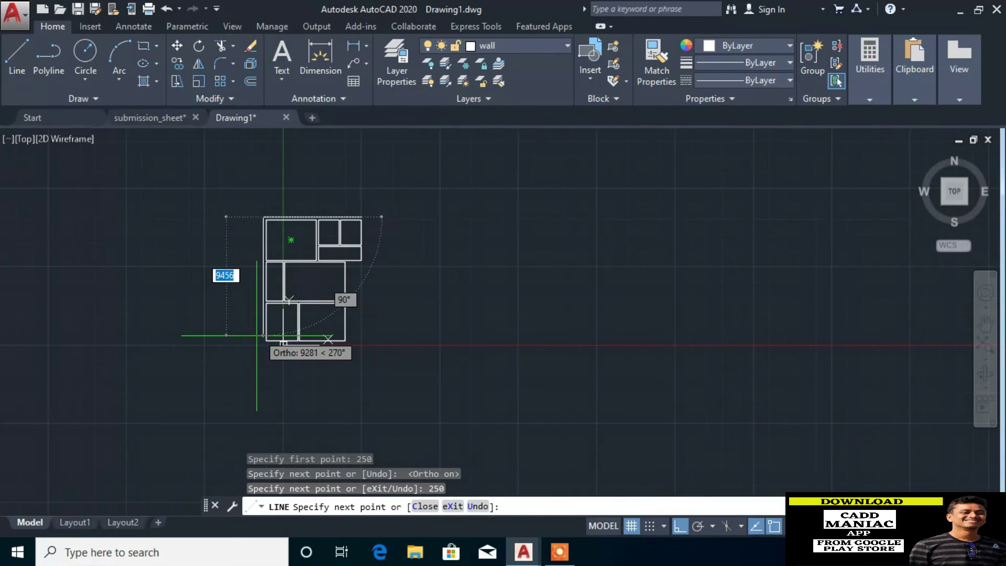
pyautogui.scroll(3, 236, 339)
pyautogui.scroll(3, 262, 349)
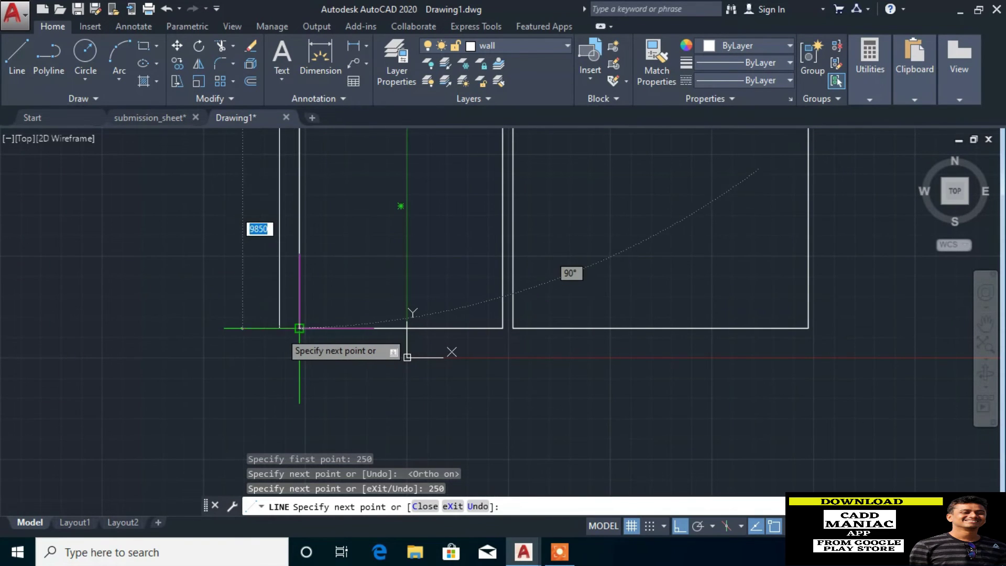
pyautogui.click(270, 330)
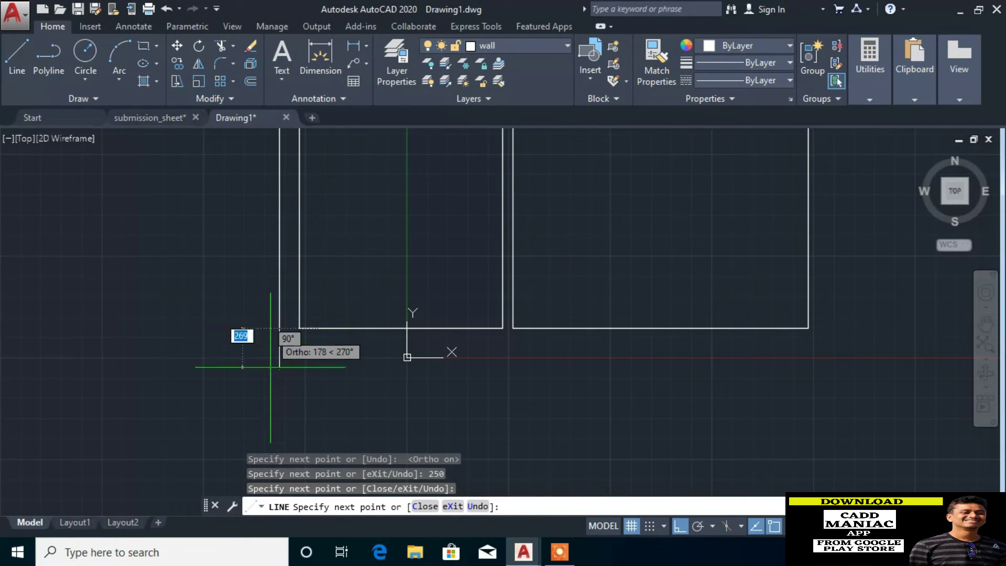
pyautogui.write('250')
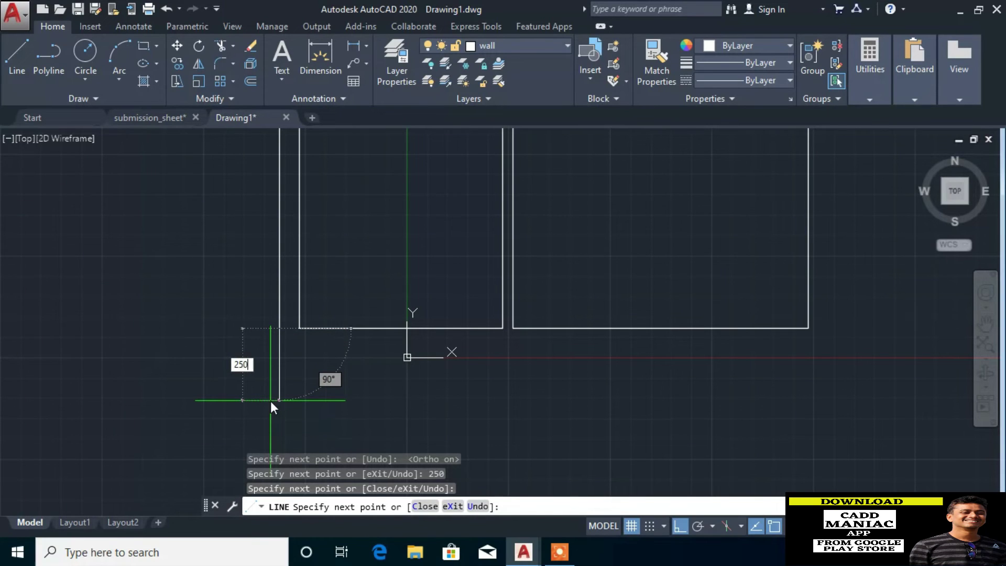
pyautogui.press('Return')
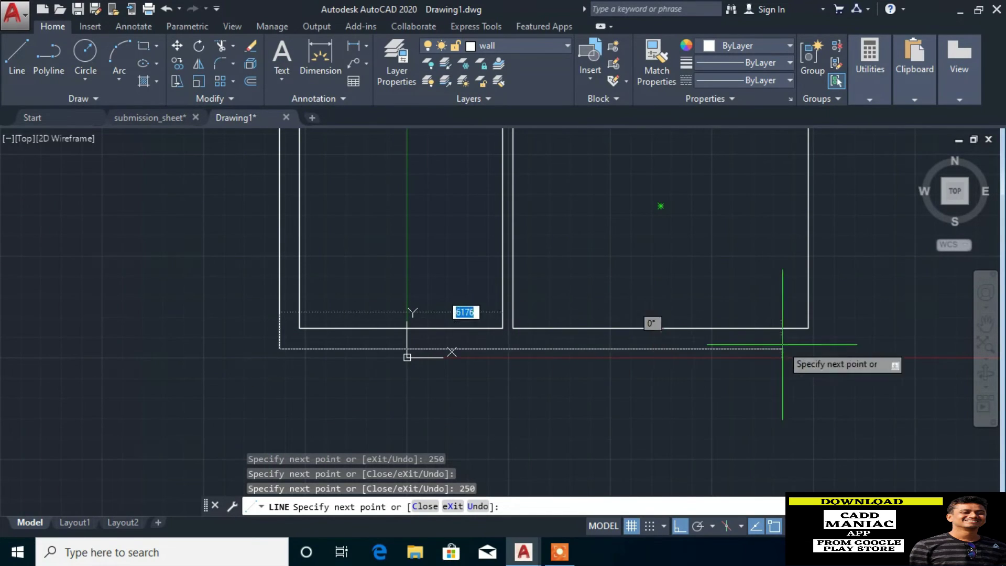
# Run the bottom outer wall 250 units right toward the lower-right corner
pyautogui.scroll(1, 800, 313)
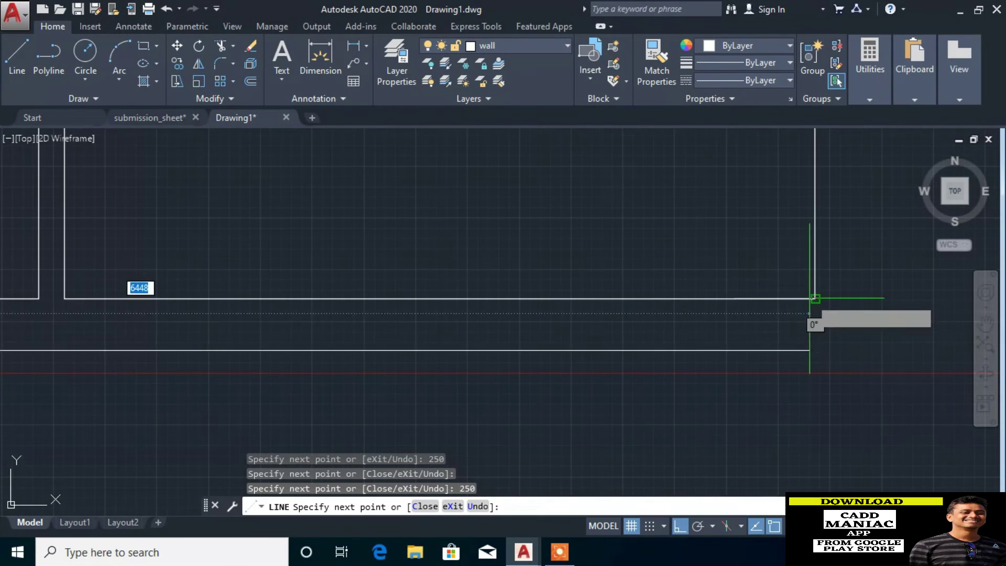
pyautogui.click(810, 357)
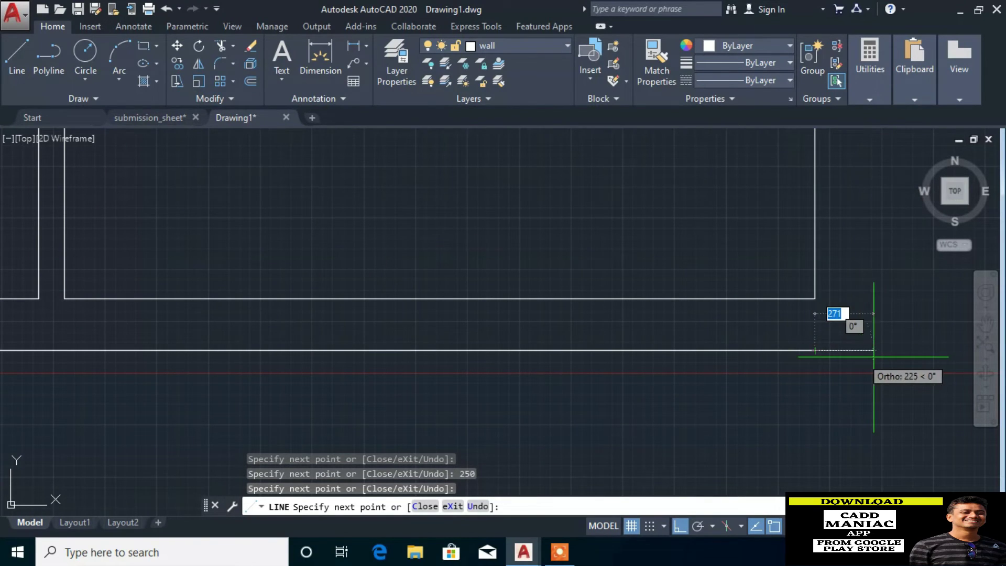
pyautogui.write('0')
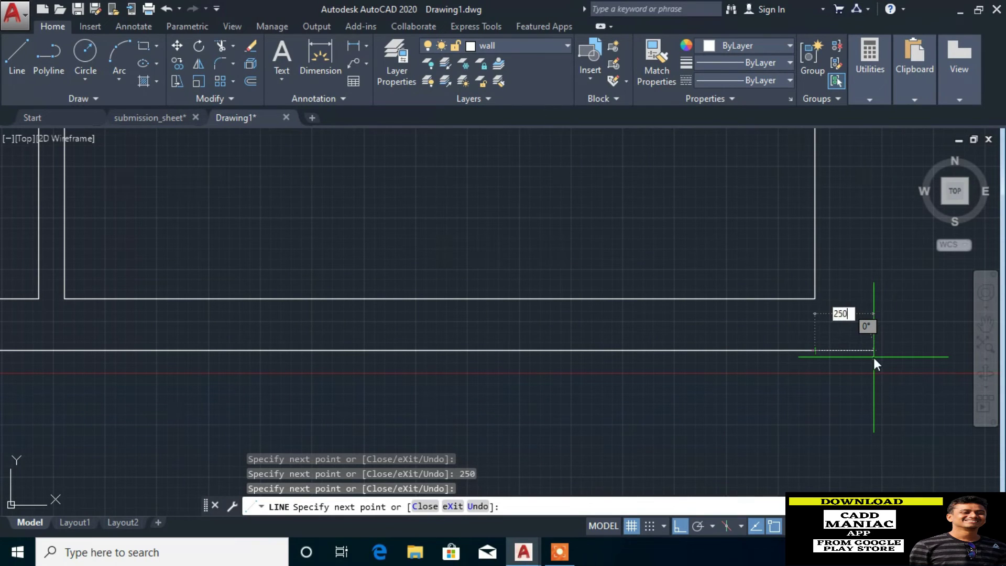
pyautogui.press('Return')
pyautogui.scroll(-2, 789, 437)
pyautogui.scroll(-2, 734, 367)
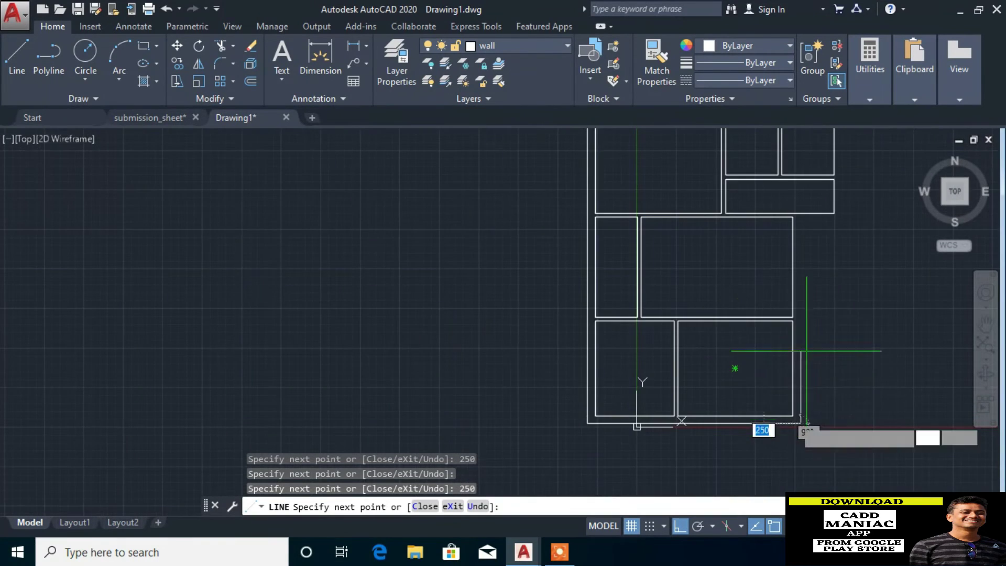
pyautogui.scroll(5, 755, 247)
pyautogui.scroll(-3, 787, 292)
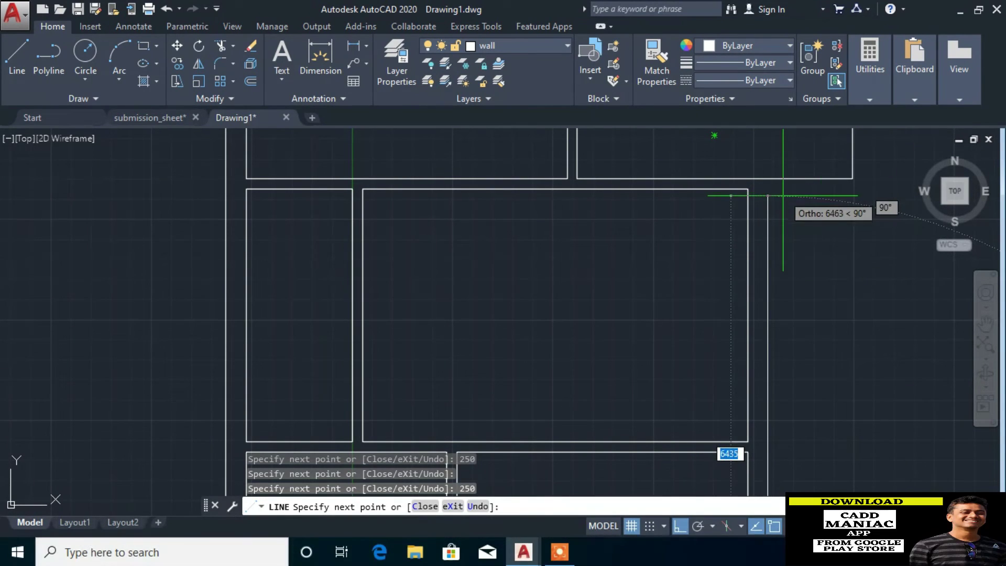
# Add the 125-unit closing wall segment beside the right-hand room and end the line
pyautogui.write('6')
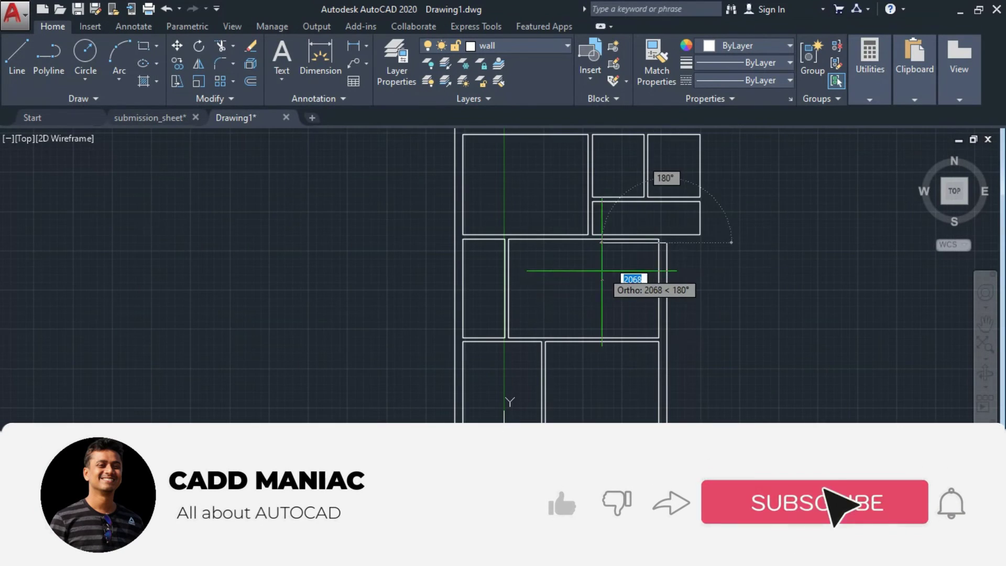
pyautogui.scroll(3, 602, 271)
pyautogui.scroll(2, 550, 207)
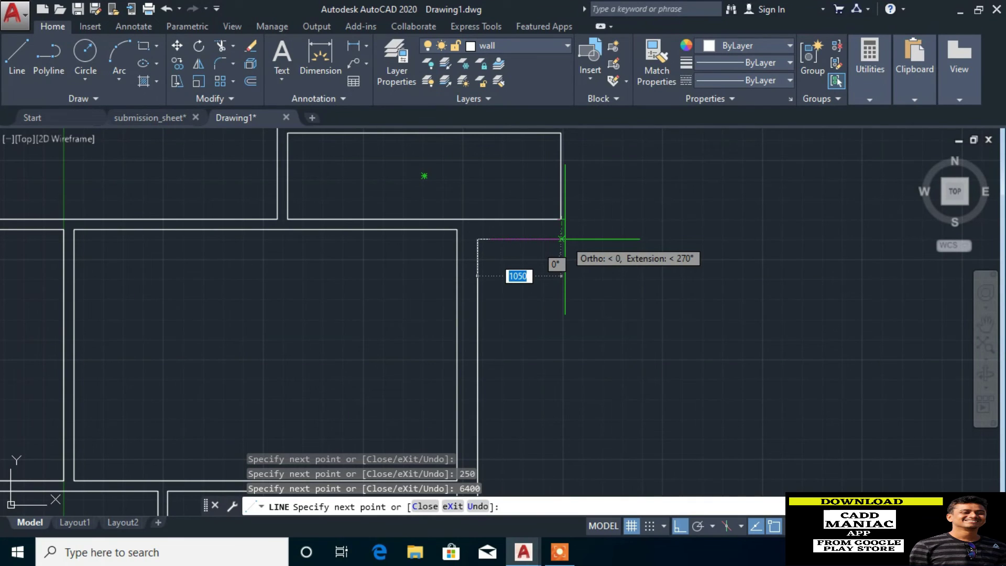
pyautogui.click(561, 239)
pyautogui.scroll(-2, 542, 282)
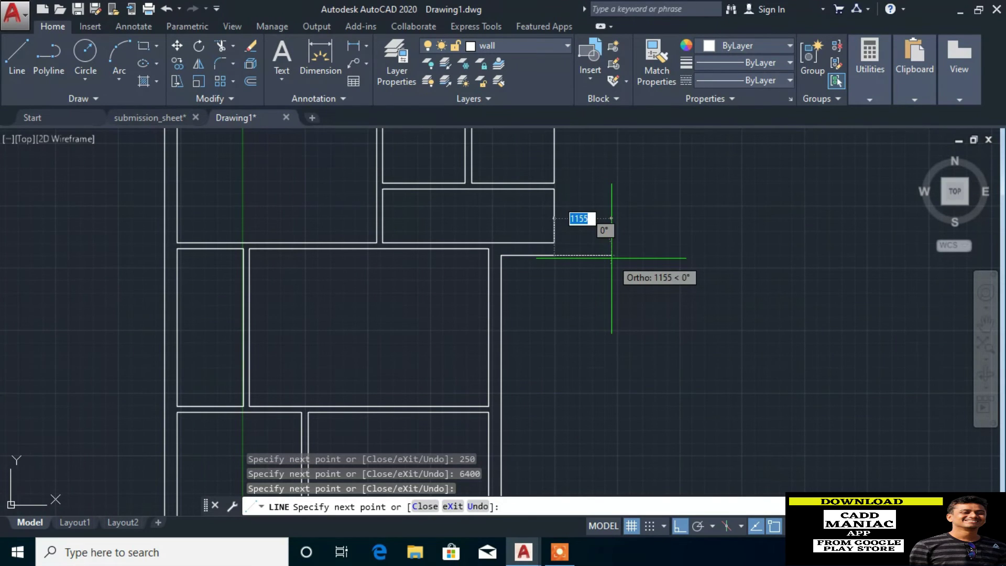
pyautogui.write('12')
pyautogui.press('Return')
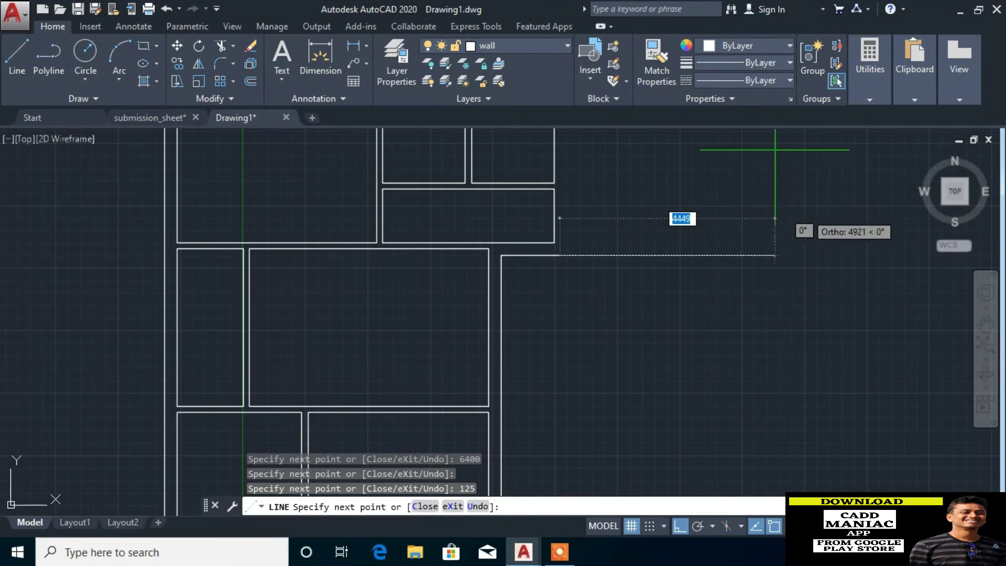
pyautogui.press('Return')
# Draw another 125-unit wall line from the top wall corner
pyautogui.scroll(-4, 624, 215)
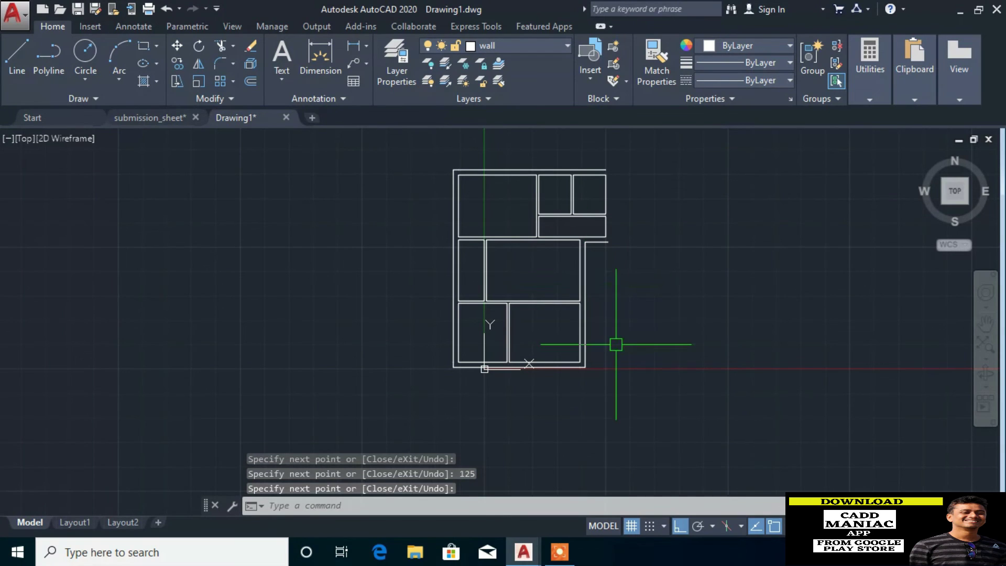
pyautogui.scroll(3, 621, 165)
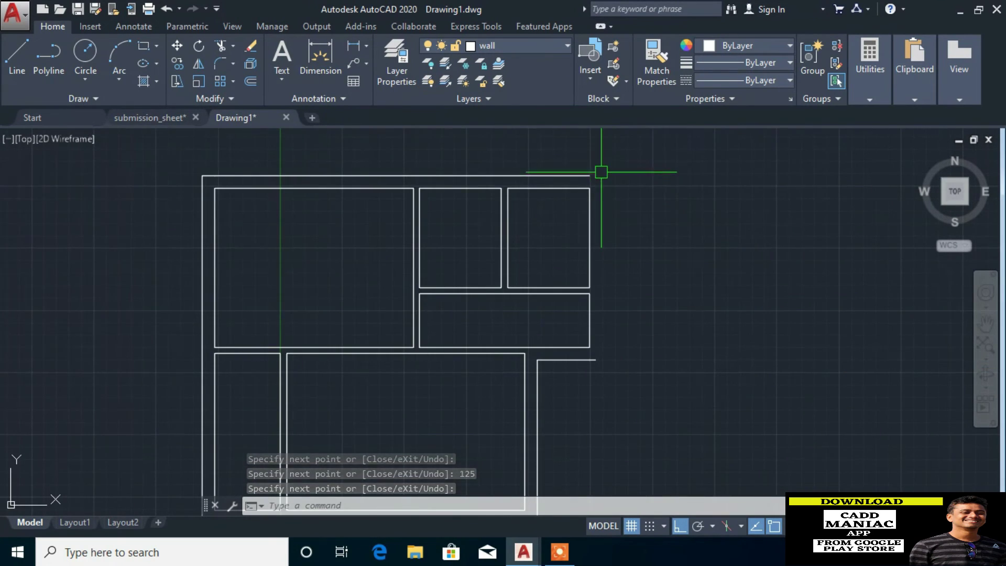
pyautogui.scroll(3, 601, 171)
pyautogui.press('Return')
pyautogui.click(551, 187)
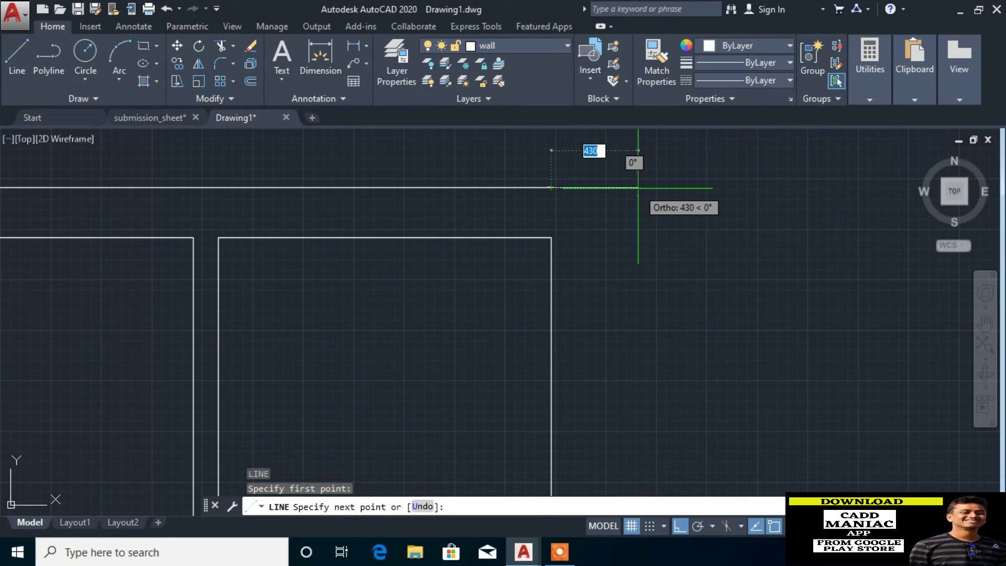
pyautogui.write('25')
pyautogui.press('Return')
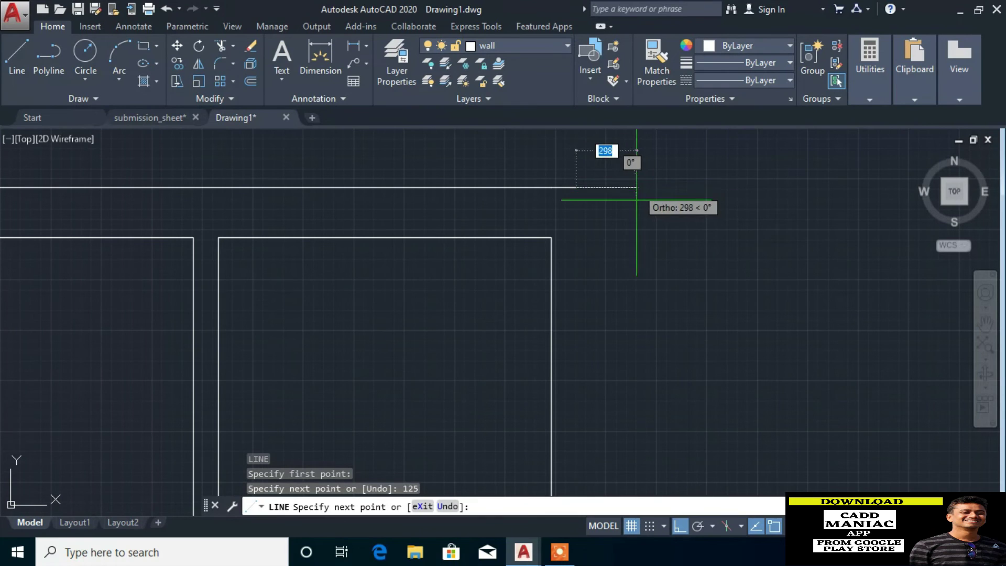
pyautogui.press('Return')
pyautogui.scroll(-3, 634, 199)
pyautogui.scroll(-2, 645, 198)
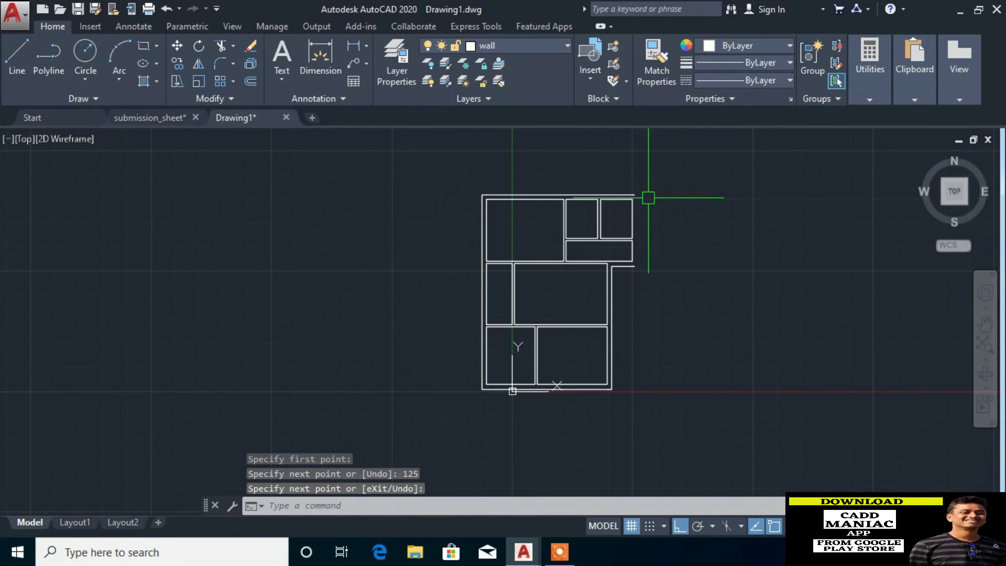
pyautogui.click(661, 162)
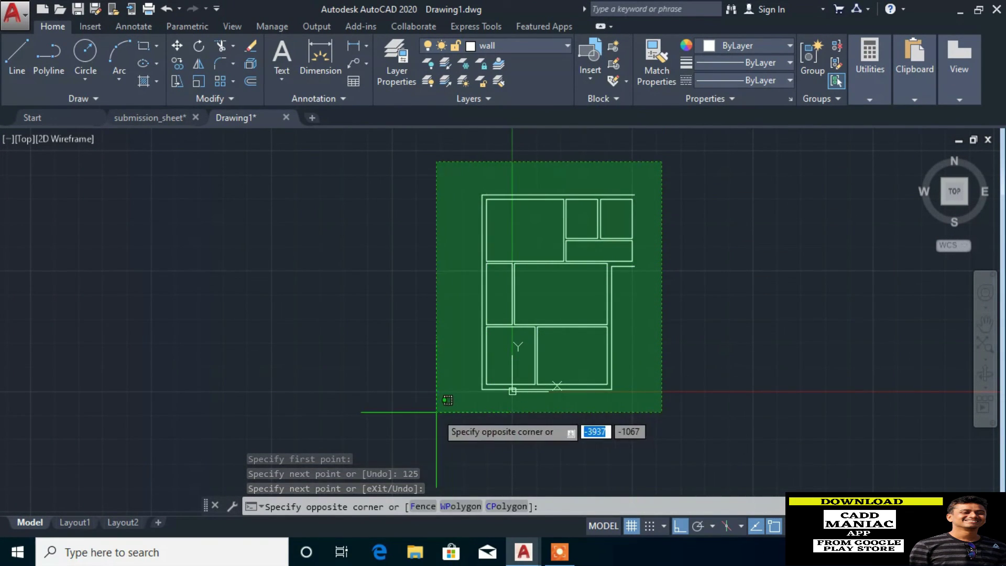
# Mirror the whole half plan about a vertical axis at the top-right wall corner, keeping the original
pyautogui.click(436, 411)
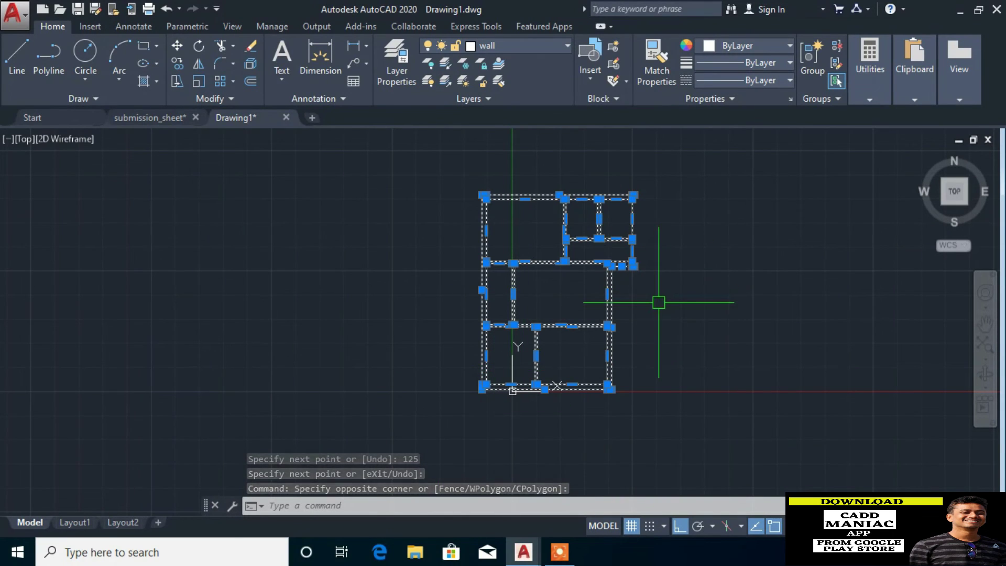
pyautogui.write('mi')
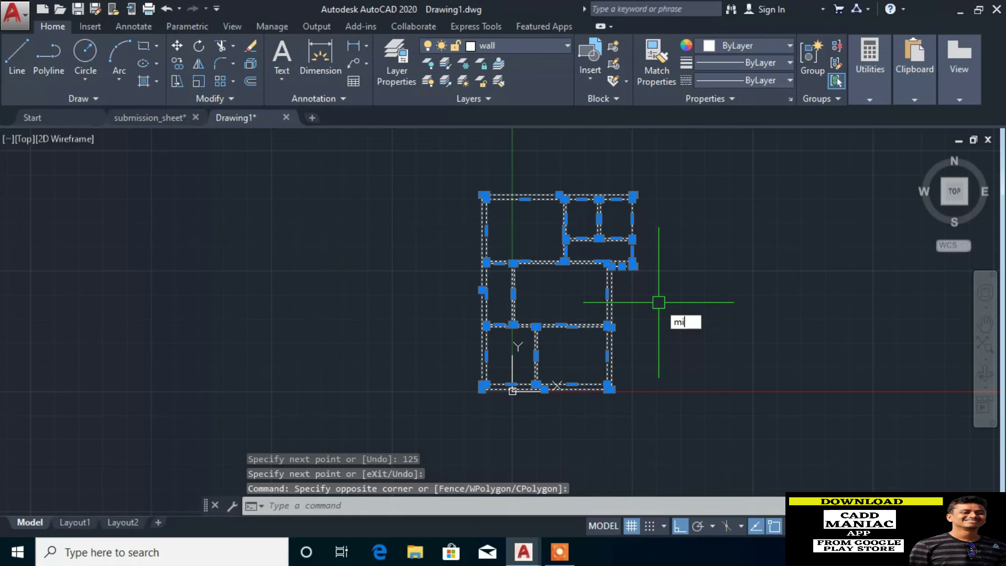
pyautogui.press('Return')
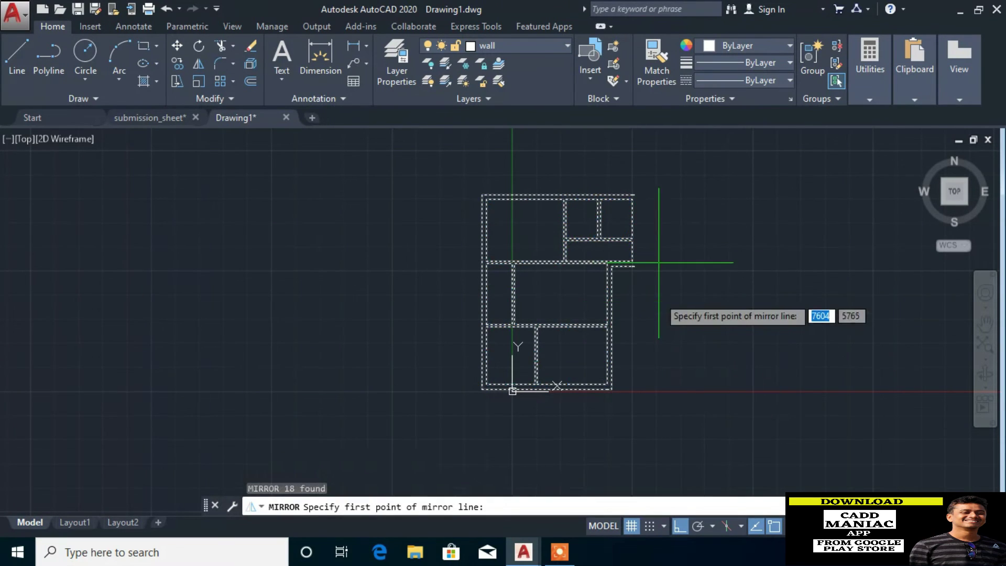
pyautogui.scroll(3, 659, 225)
pyautogui.scroll(2, 637, 263)
pyautogui.scroll(-2, 637, 263)
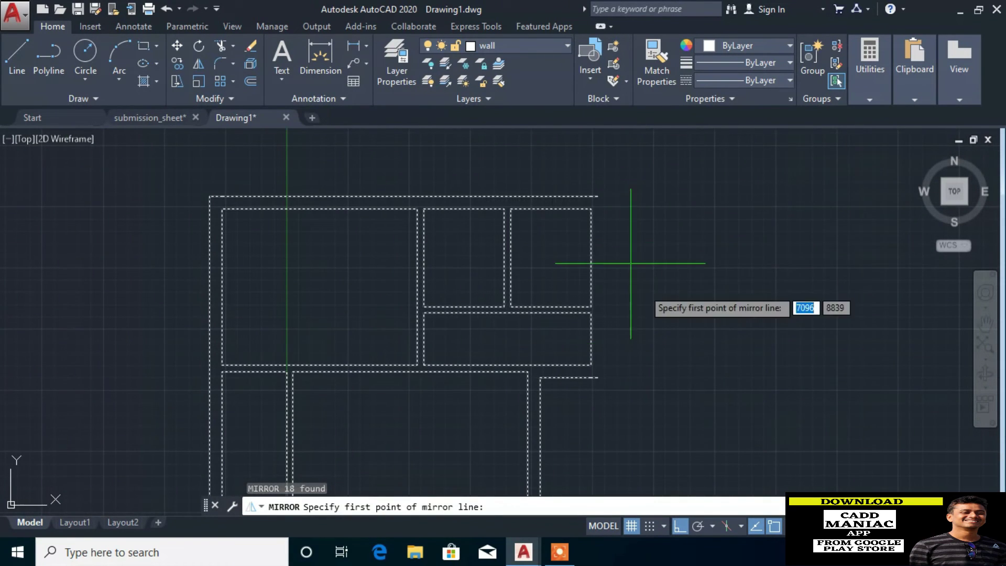
pyautogui.click(597, 197)
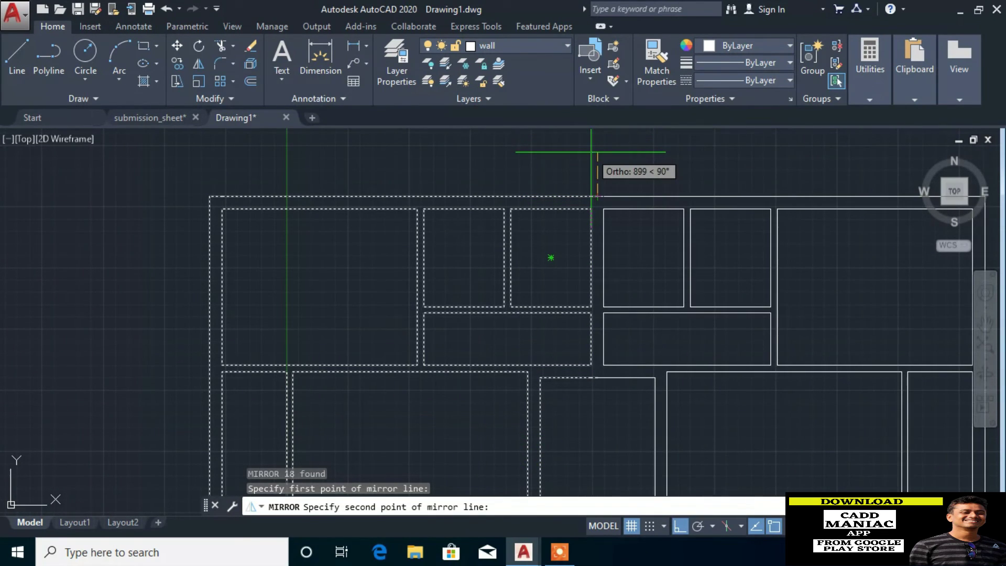
pyautogui.click(591, 152)
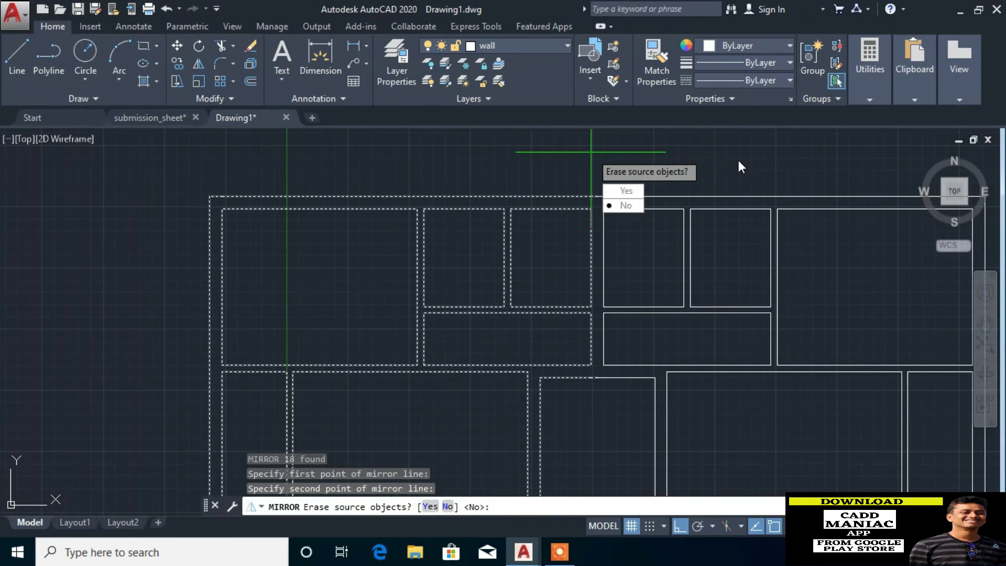
pyautogui.press('Return')
pyautogui.scroll(-4, 559, 178)
pyautogui.scroll(2, 555, 349)
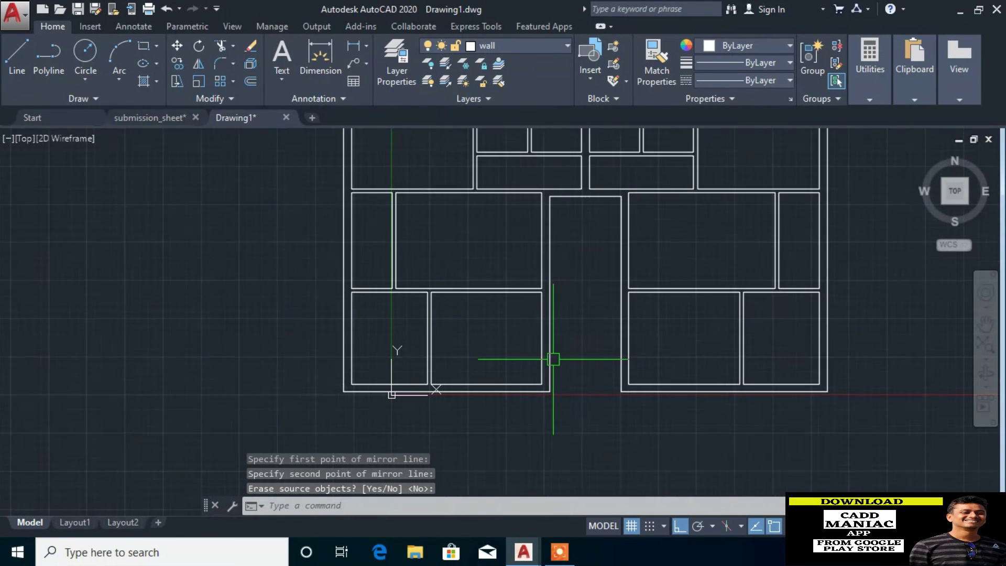
pyautogui.scroll(-2, 580, 373)
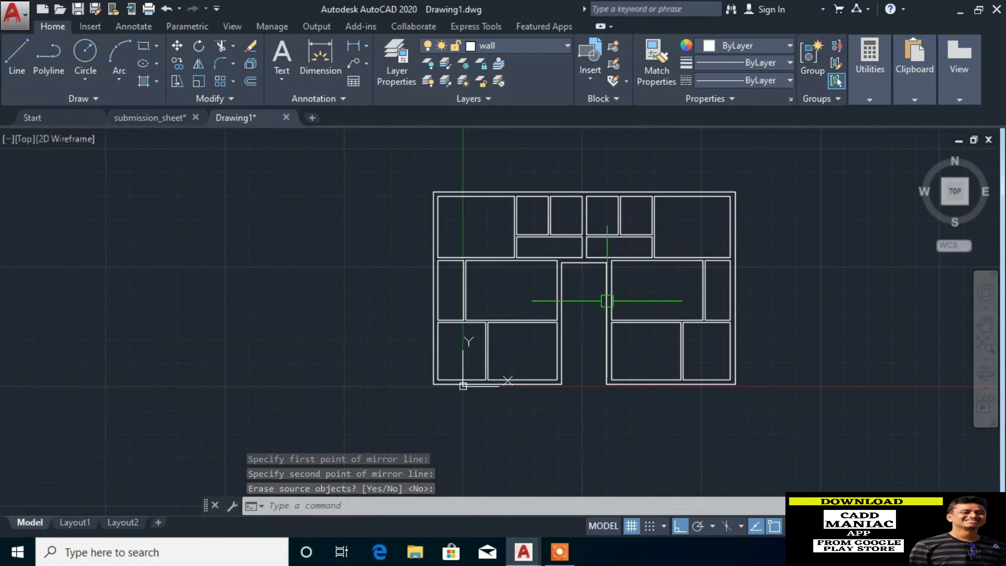
pyautogui.scroll(2, 606, 299)
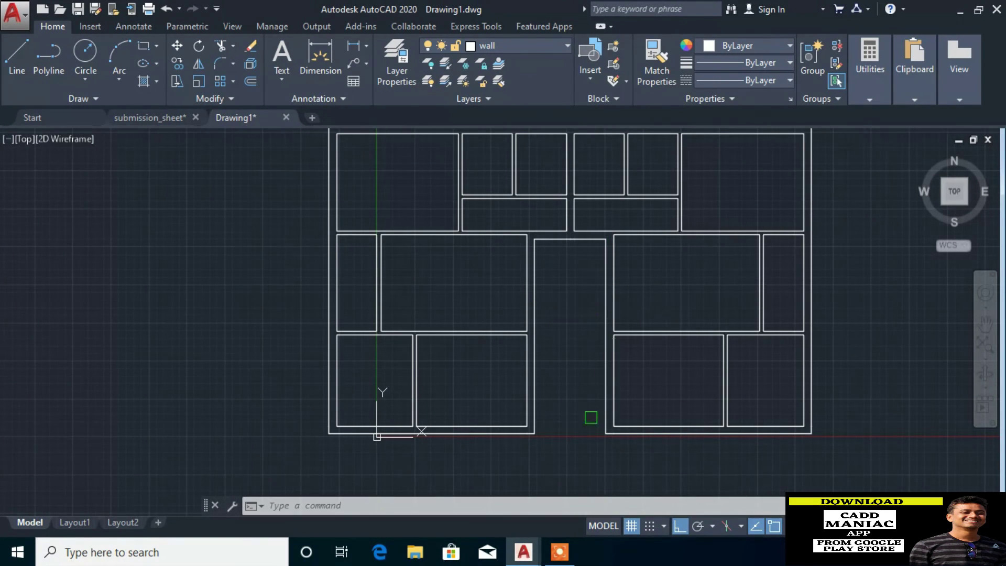
# Draw the first horizontal step line 1250 from the passage corner to the far wall
pyautogui.scroll(2, 557, 433)
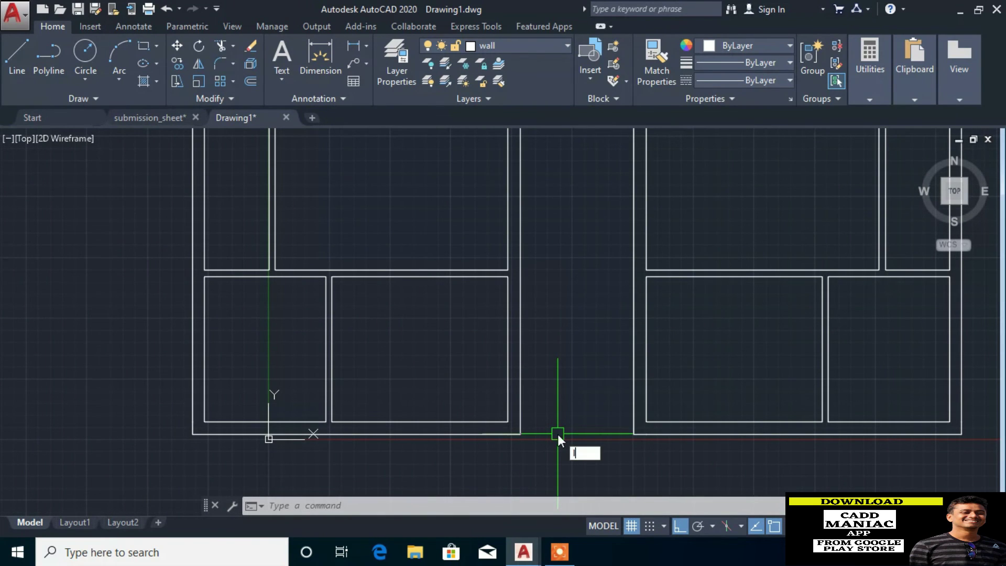
pyautogui.write('l')
pyautogui.press('Return')
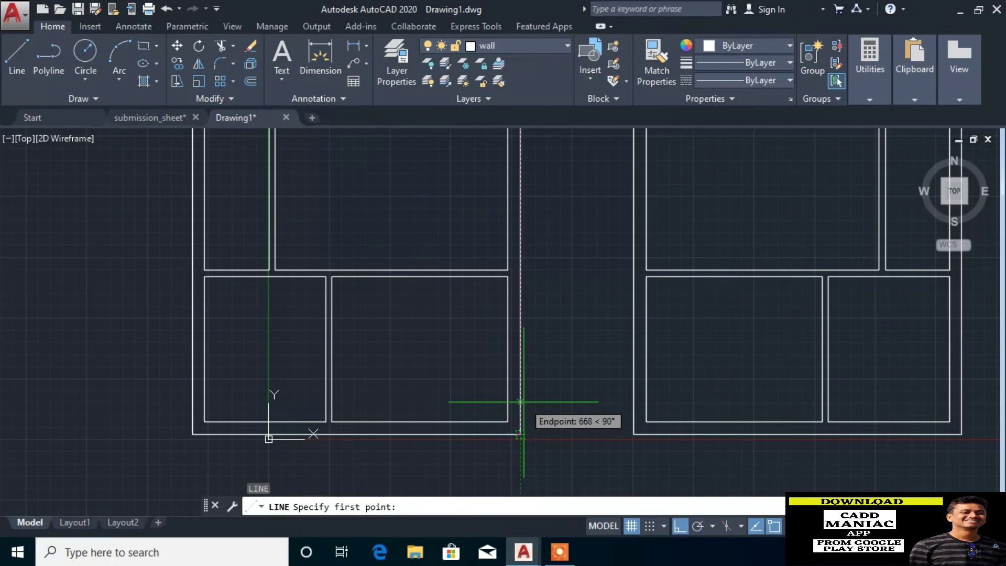
pyautogui.write('1250')
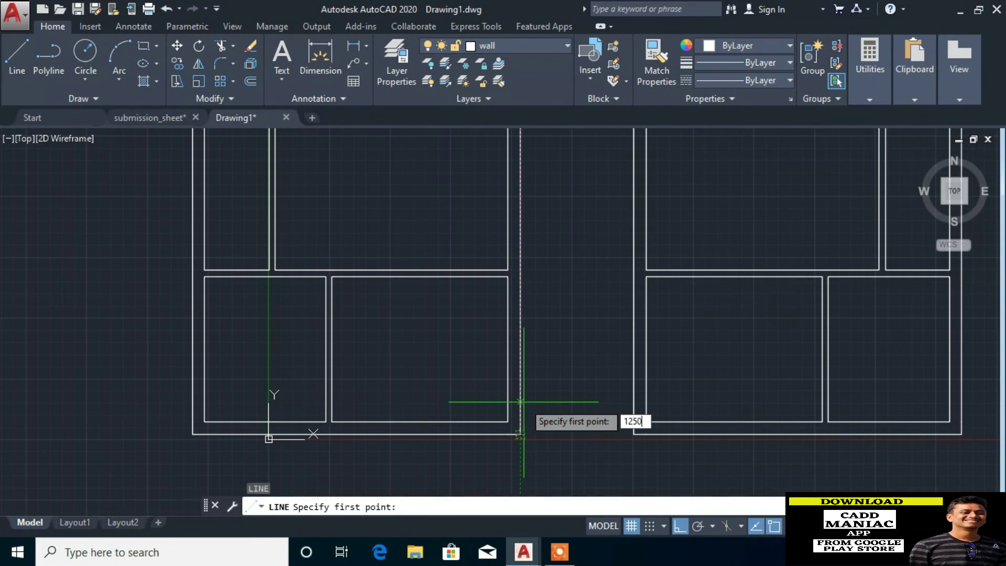
pyautogui.press('Return')
pyautogui.scroll(2, 576, 366)
pyautogui.scroll(2, 628, 362)
pyautogui.click(670, 352)
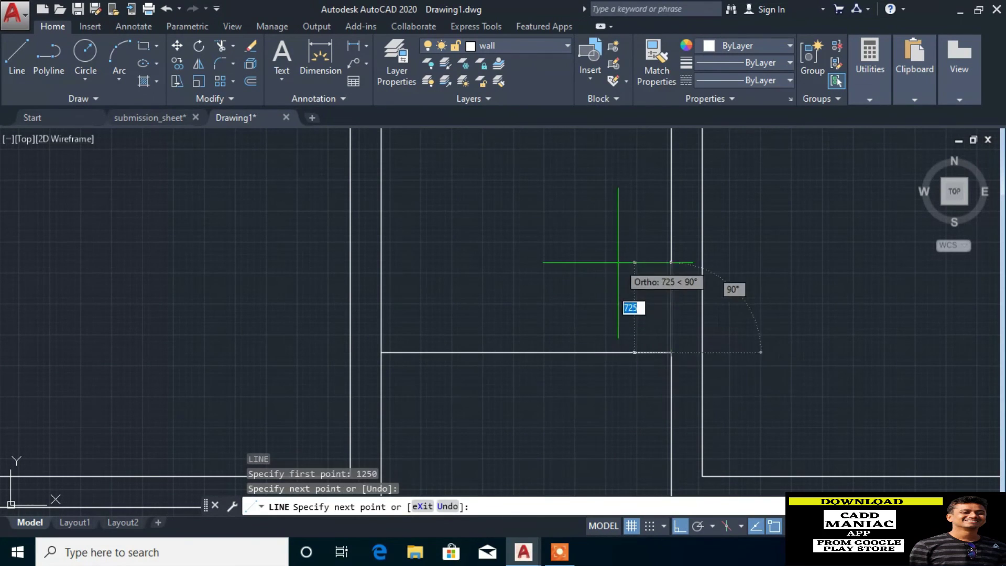
pyautogui.press('Return')
# Draw a second step line across the passage 250 units from the first
pyautogui.press('Return')
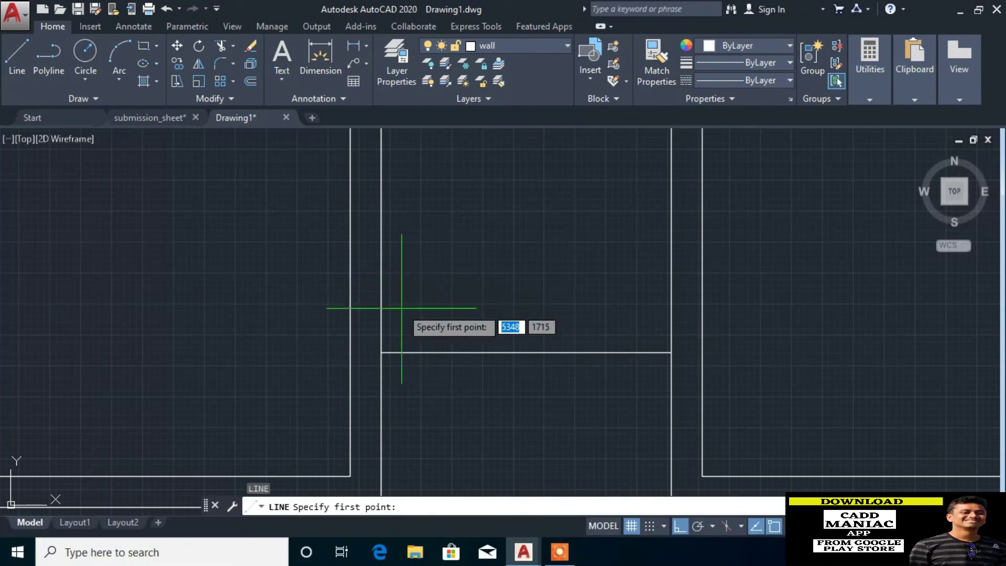
pyautogui.write('250')
pyautogui.press('Return')
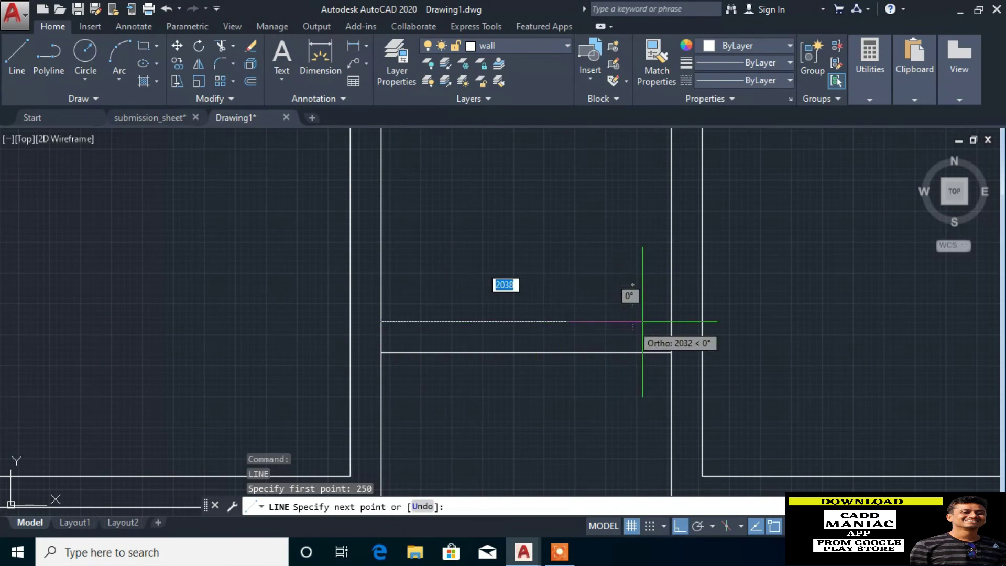
pyautogui.click(670, 321)
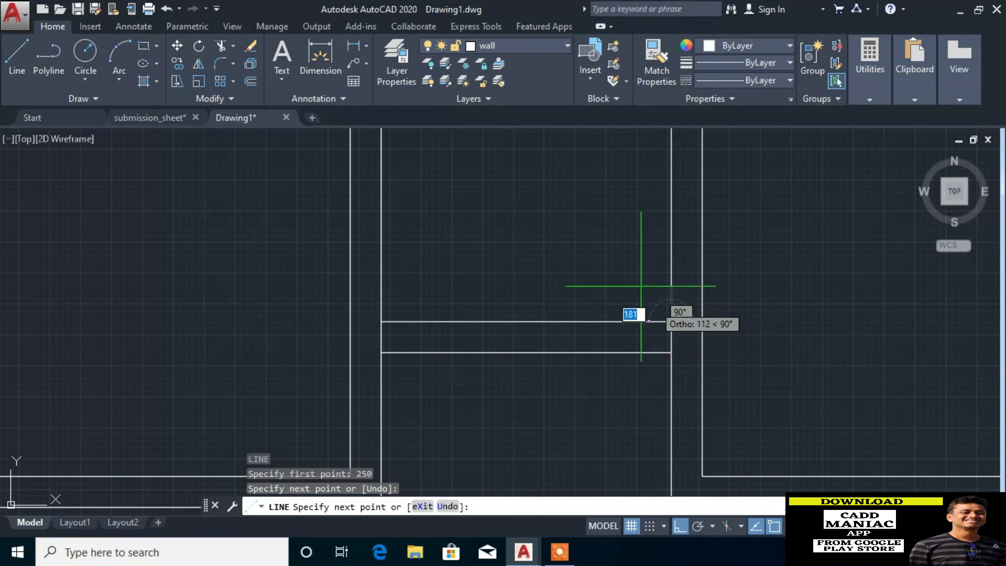
pyautogui.press('Return')
pyautogui.scroll(-3, 621, 404)
pyautogui.scroll(-2, 621, 388)
pyautogui.scroll(-2, 616, 406)
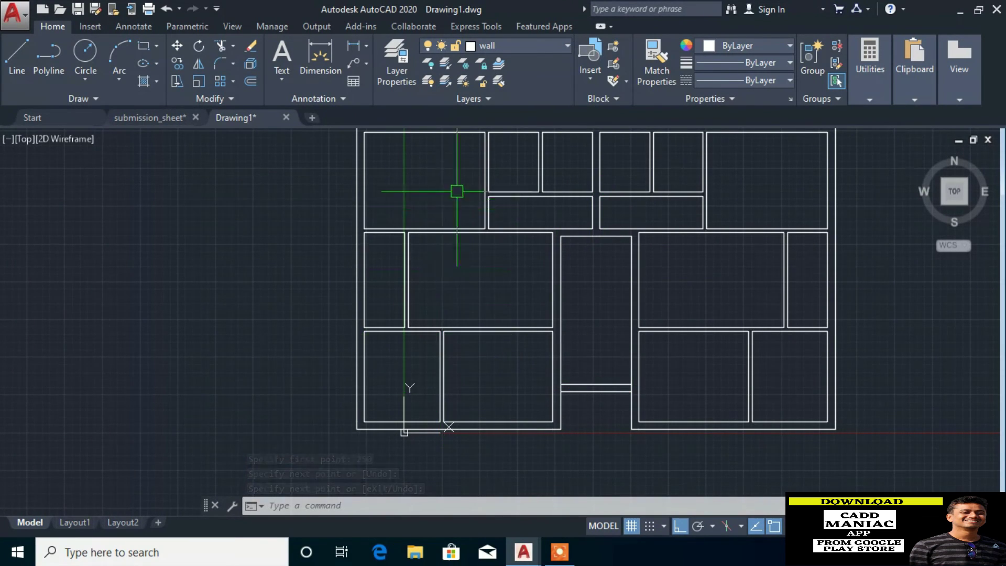
pyautogui.scroll(-2, 506, 419)
pyautogui.scroll(-2, 503, 414)
pyautogui.scroll(2, 544, 367)
pyautogui.scroll(2, 550, 392)
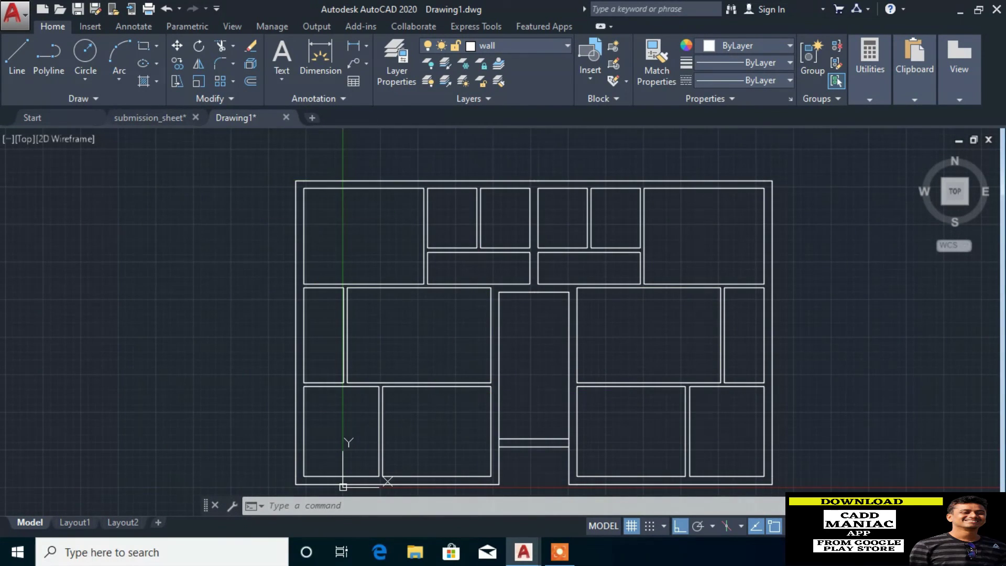
pyautogui.moveTo(552, 331); pyautogui.dragTo(539, 315, button='middle')
pyautogui.scroll(2, 538, 315)
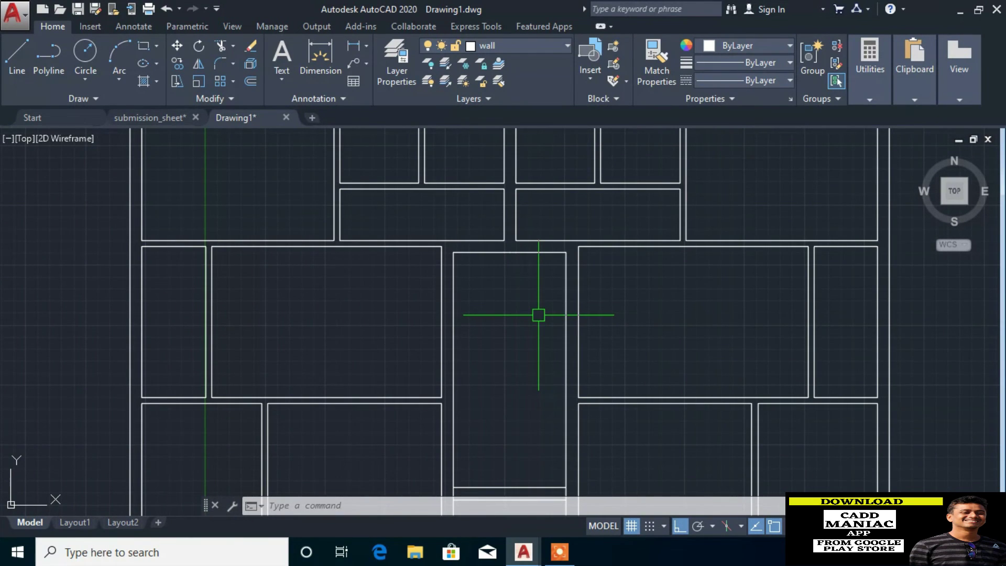
pyautogui.scroll(-2, 538, 315)
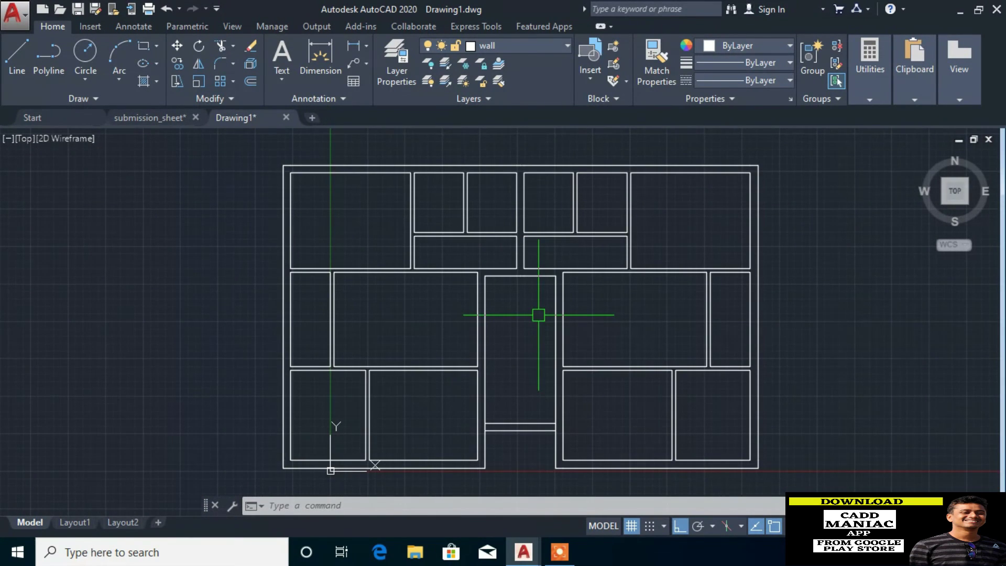